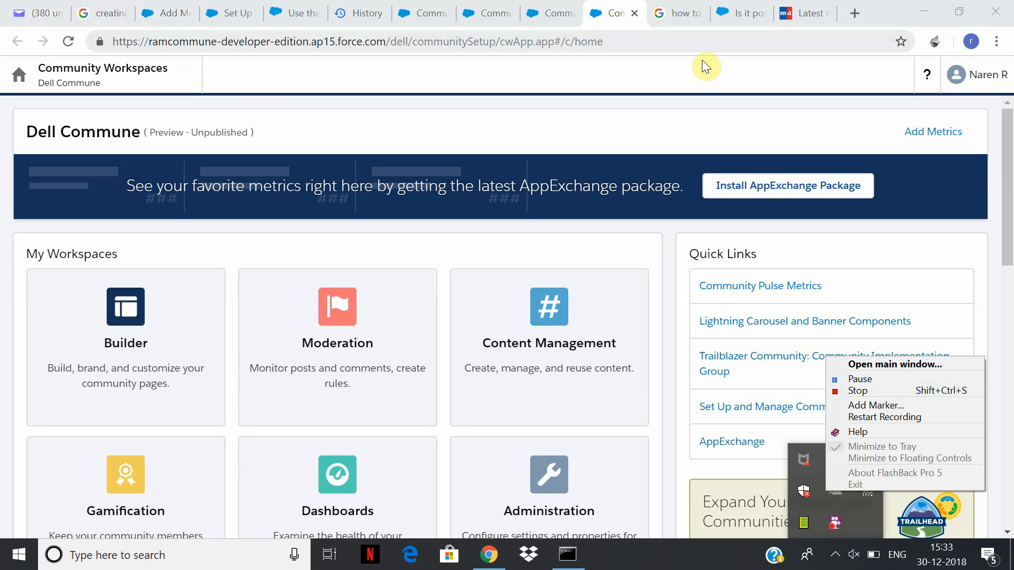
# Load the Salesforce login page and sign in with the first saved username.
pyautogui.click(443, 20)
pyautogui.click(551, 14)
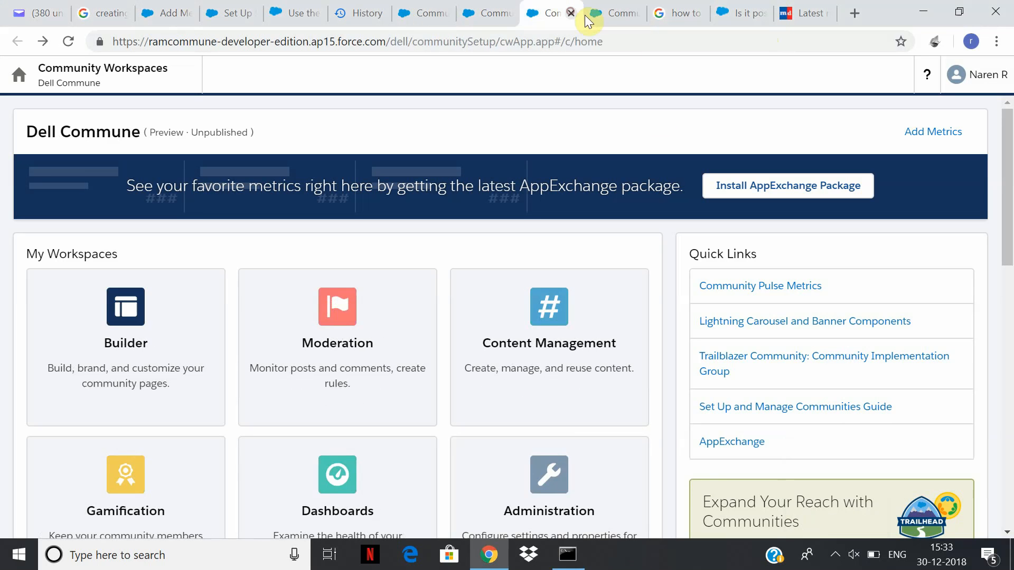
pyautogui.click(289, 41)
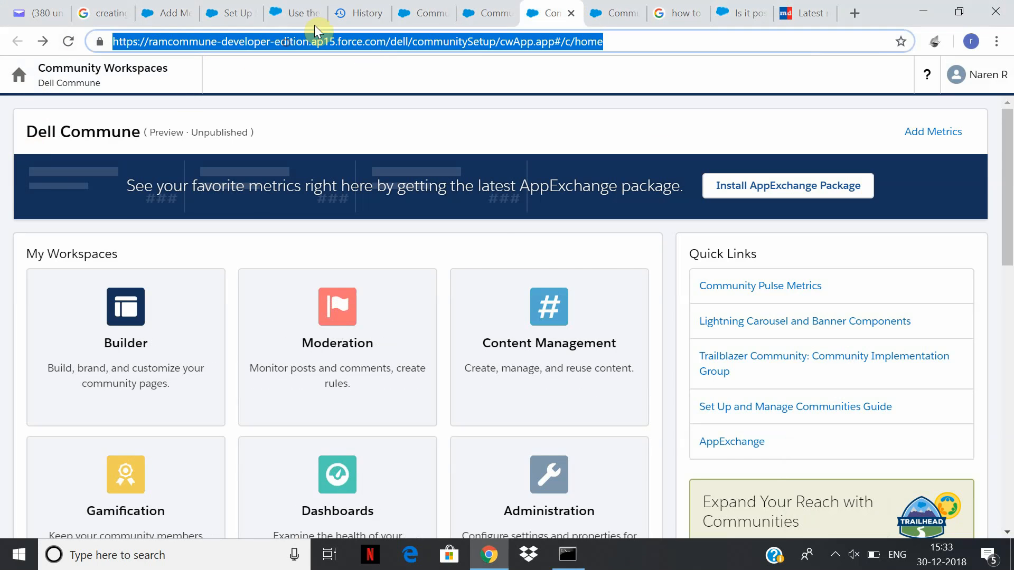
pyautogui.click(238, 10)
pyautogui.click(298, 12)
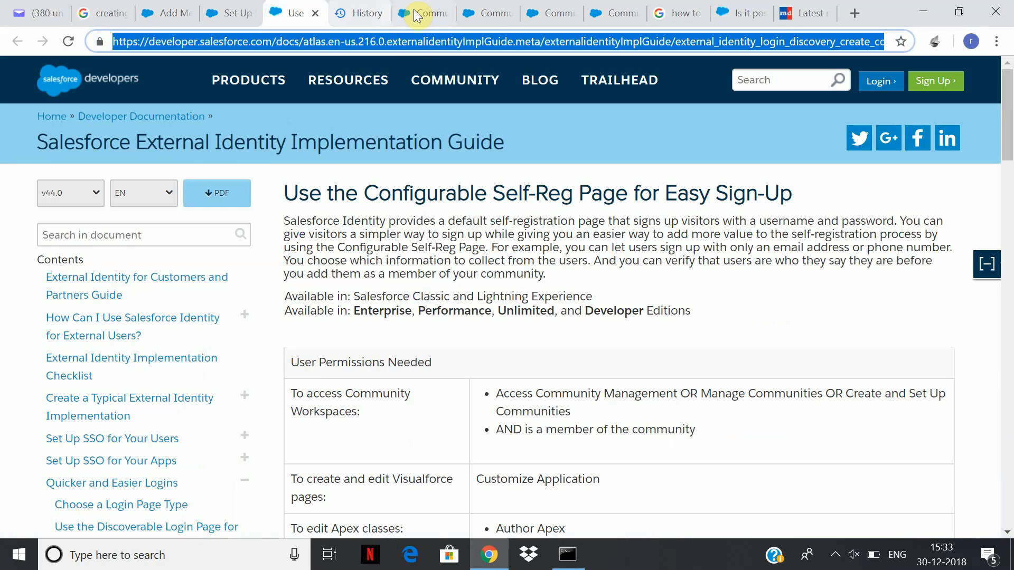
pyautogui.click(414, 10)
pyautogui.click(414, 49)
pyautogui.write('login')
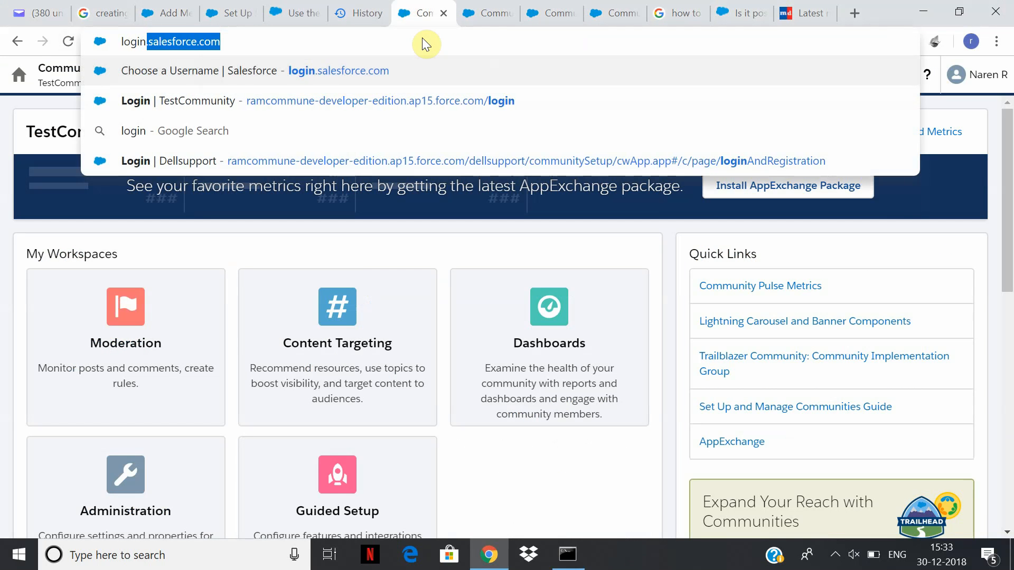
pyautogui.press('Return')
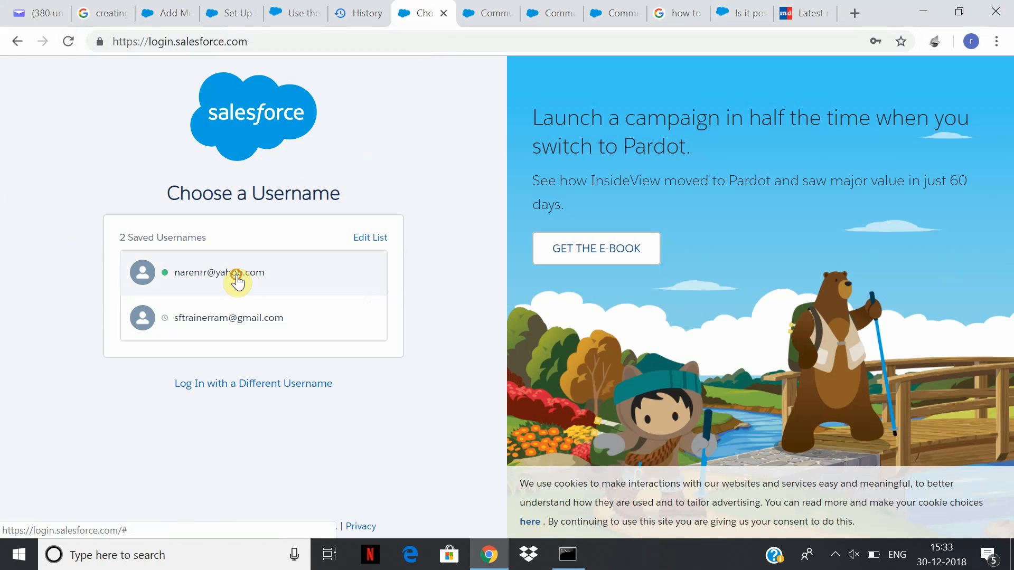
pyautogui.click(233, 279)
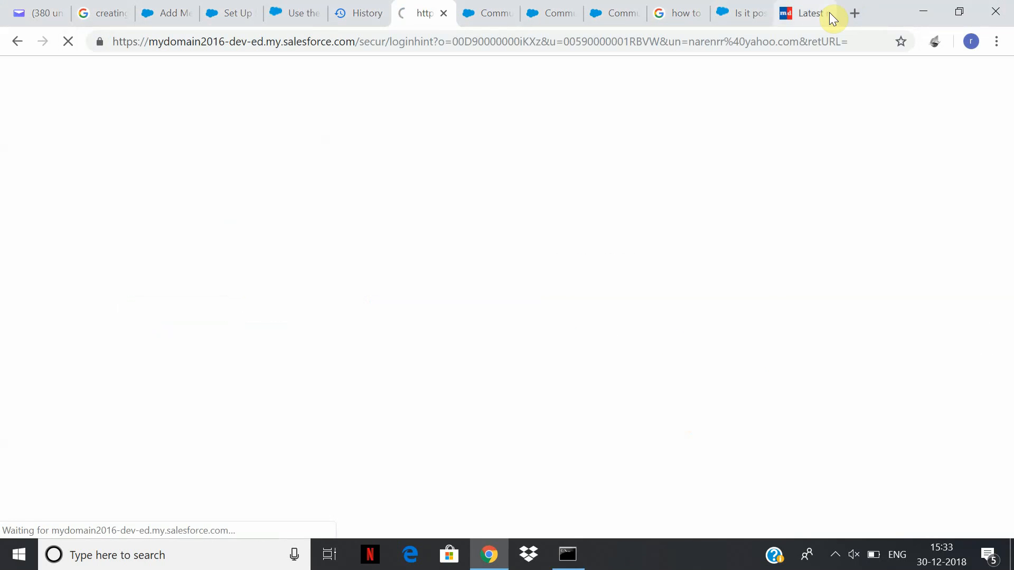
# Close the news site tab and return to the Salesforce Classic home page.
pyautogui.click(829, 14)
pyautogui.click(827, 12)
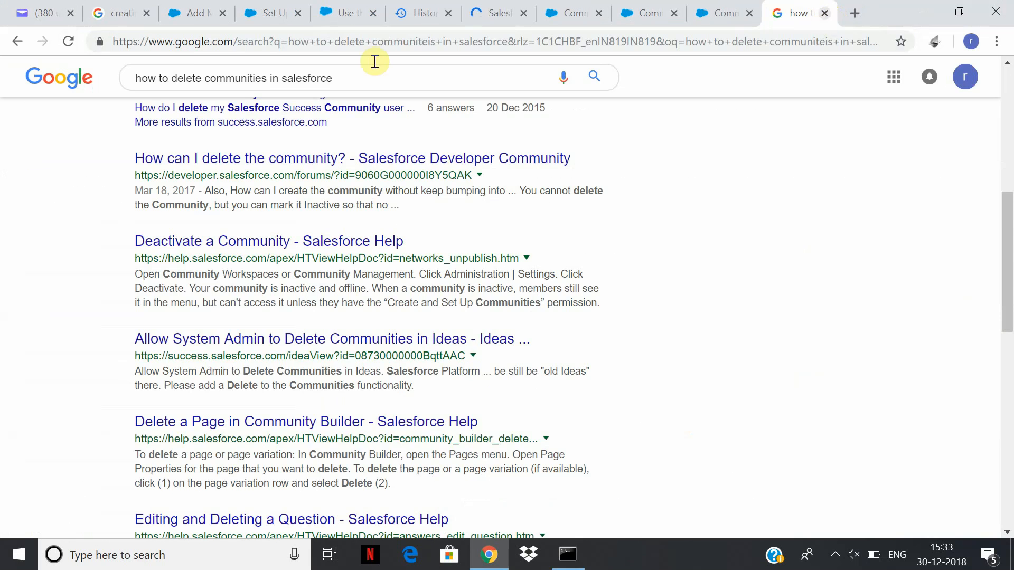
pyautogui.click(299, 7)
pyautogui.click(341, 12)
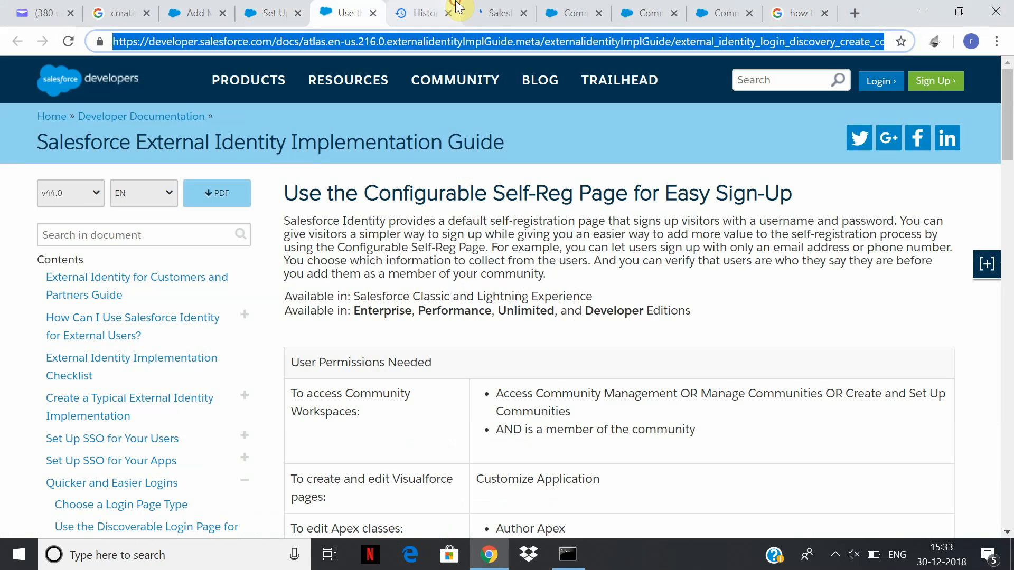
pyautogui.click(503, 9)
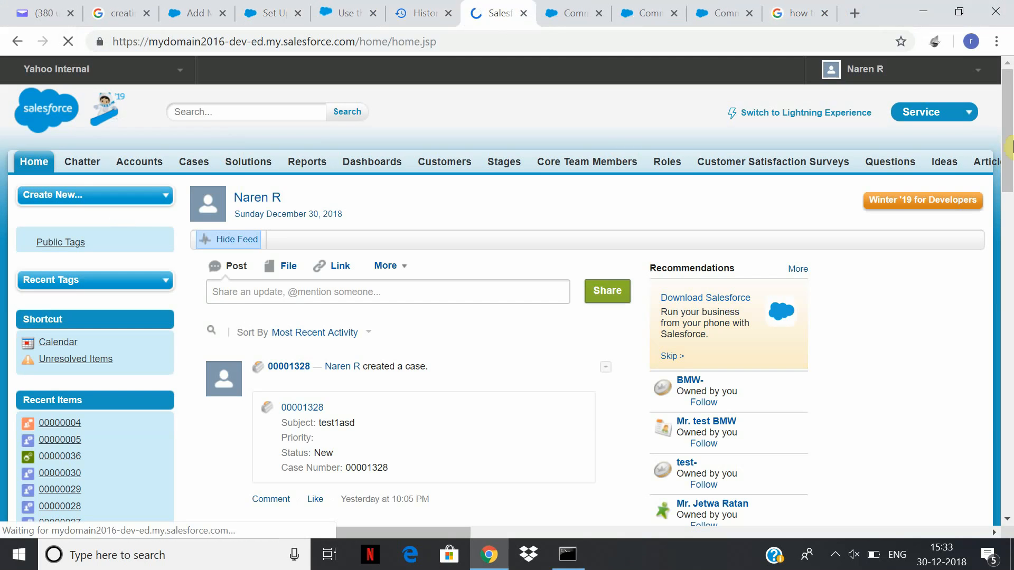
# Go to Setup, search Quick Find for 'comm', and open Communities Settings.
pyautogui.click(977, 70)
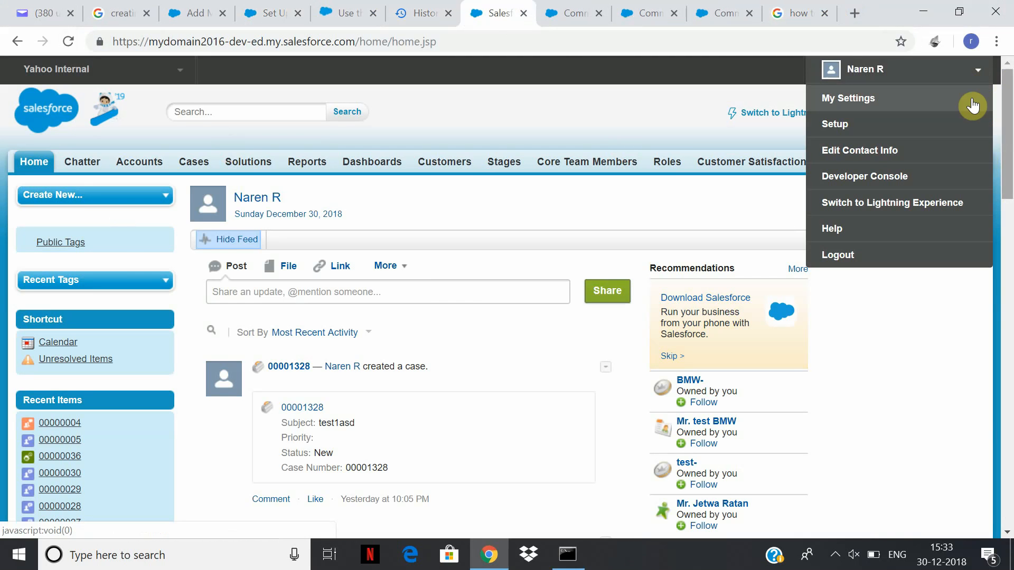
pyautogui.click(892, 123)
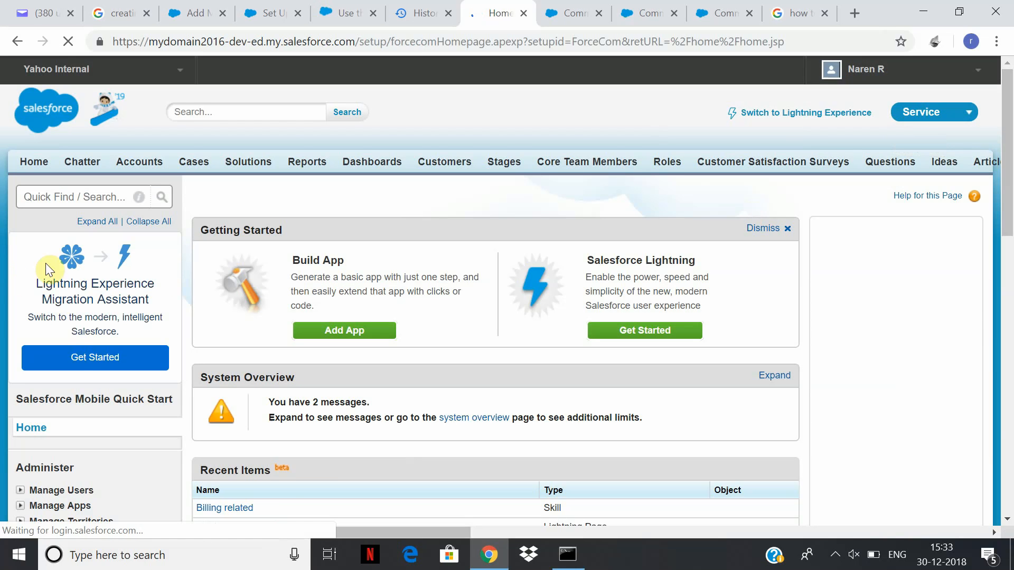
pyautogui.click(99, 197)
pyautogui.write('community')
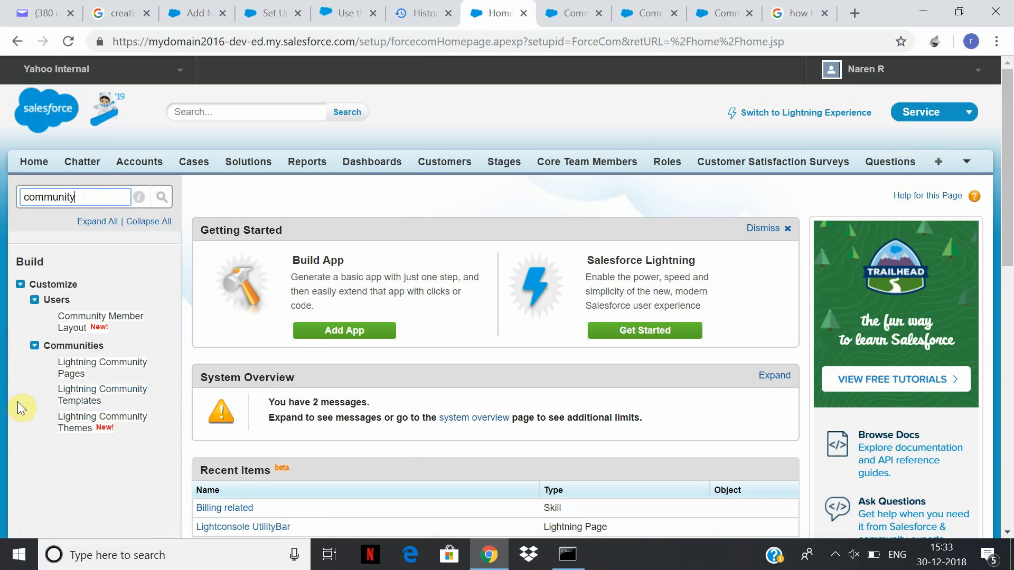
pyautogui.doubleClick(91, 196)
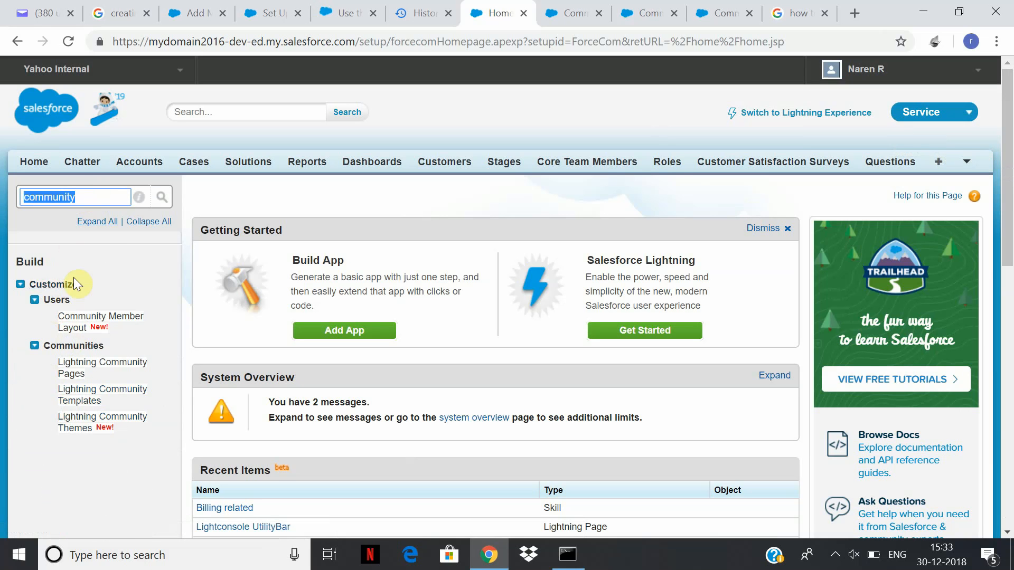
pyautogui.write('comm')
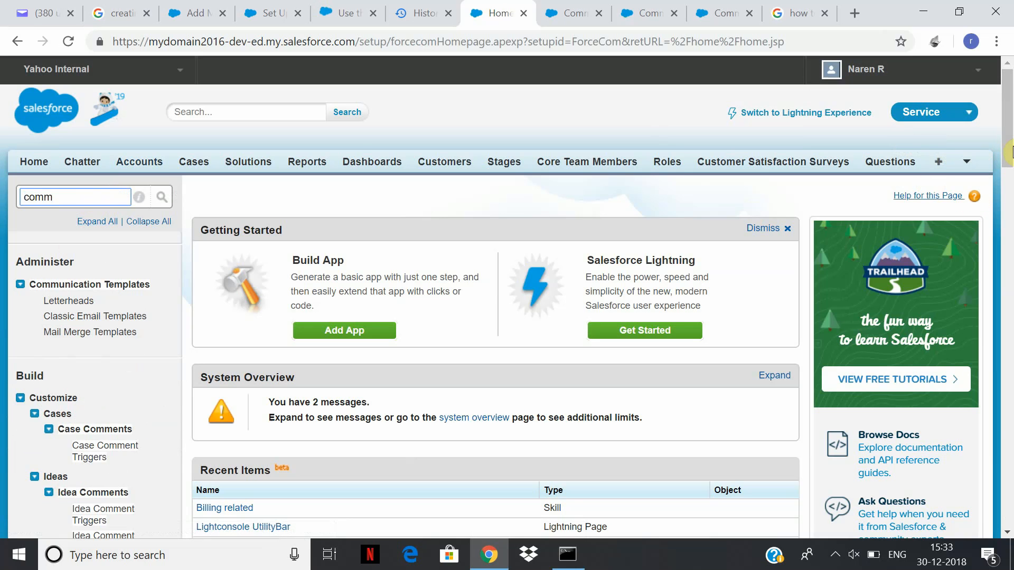
pyautogui.moveTo(1008, 144); pyautogui.dragTo(1009, 216)
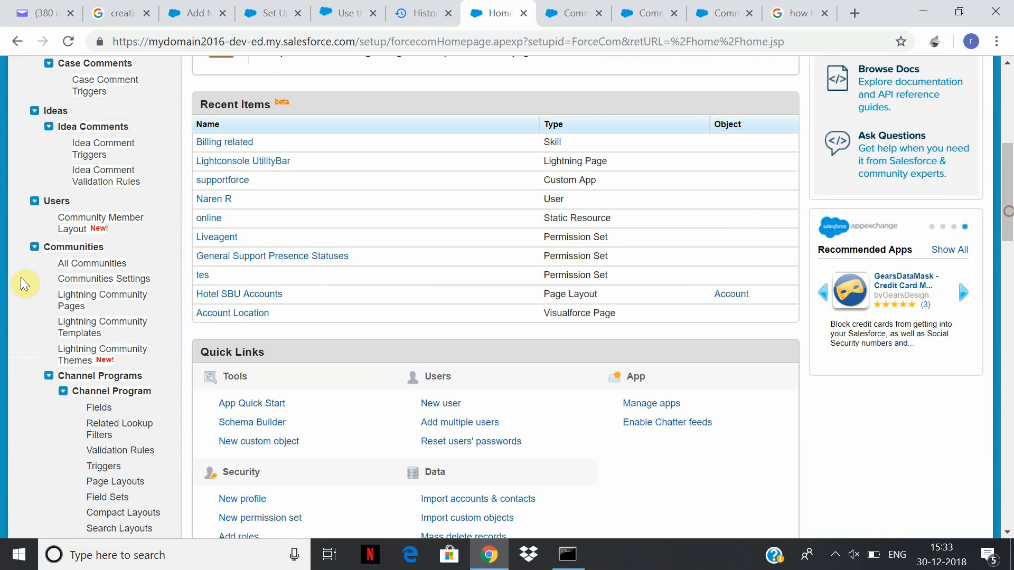
pyautogui.click(106, 280)
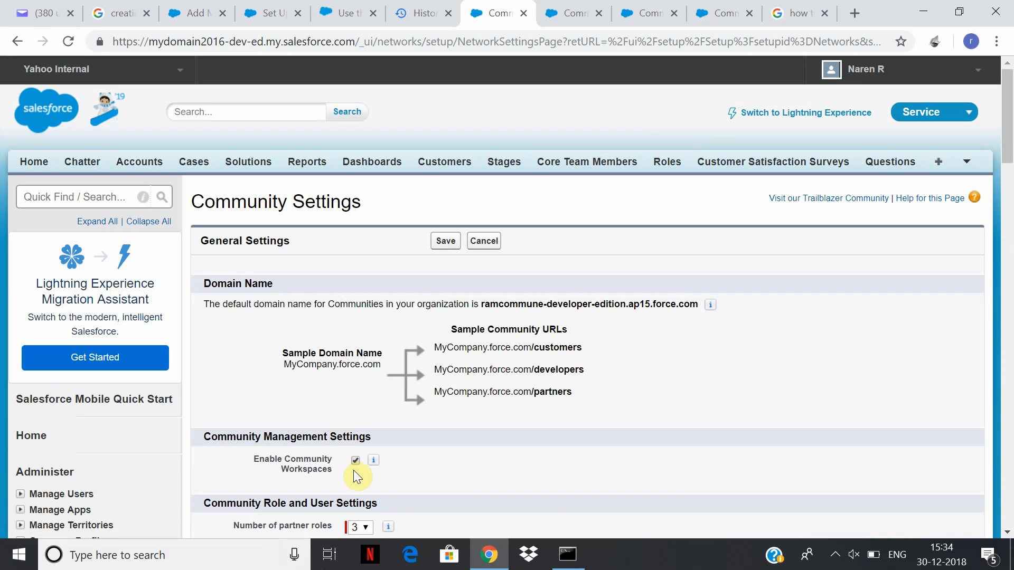
# Review the community role, moderation and email settings and their tooltips, then save them.
pyautogui.moveTo(380, 466)
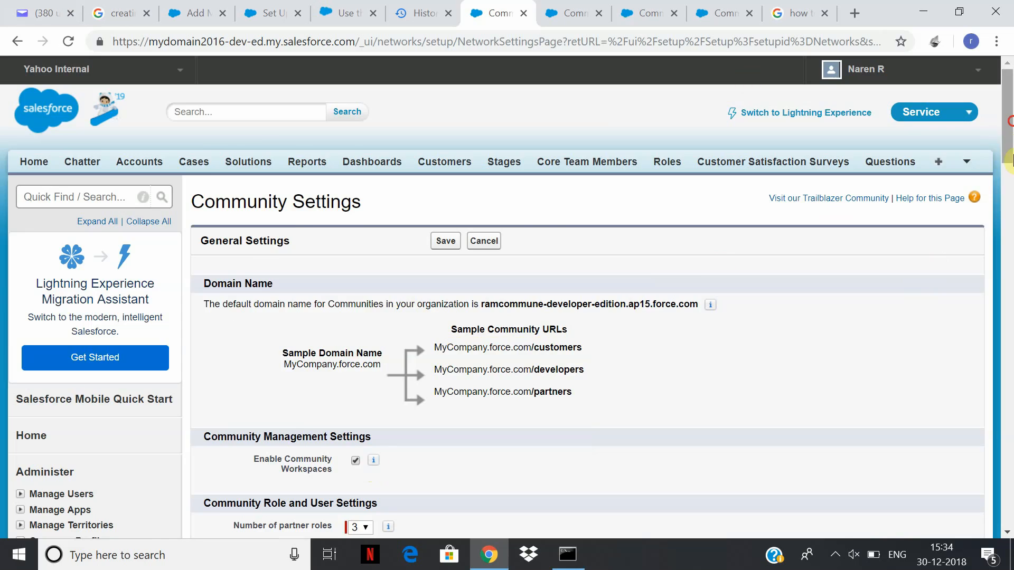
pyautogui.click(1010, 193)
pyautogui.moveTo(1013, 197); pyautogui.dragTo(1012, 189)
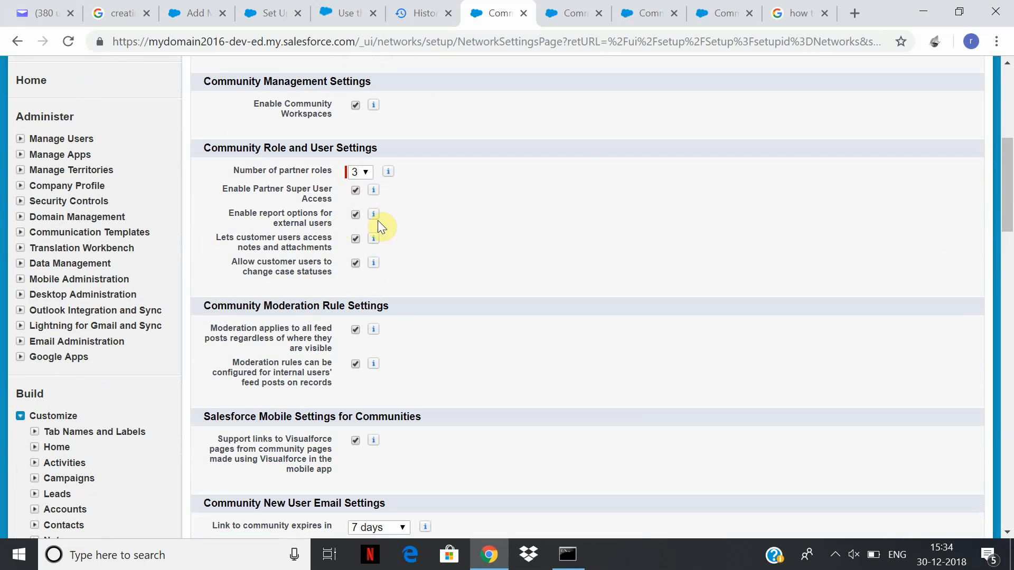
pyautogui.moveTo(374, 213)
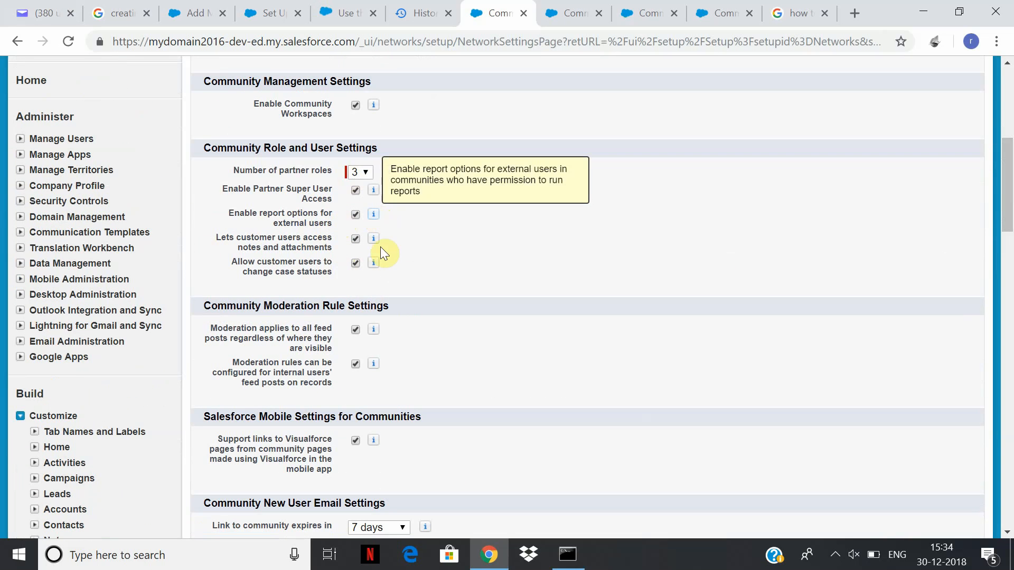
pyautogui.moveTo(373, 243)
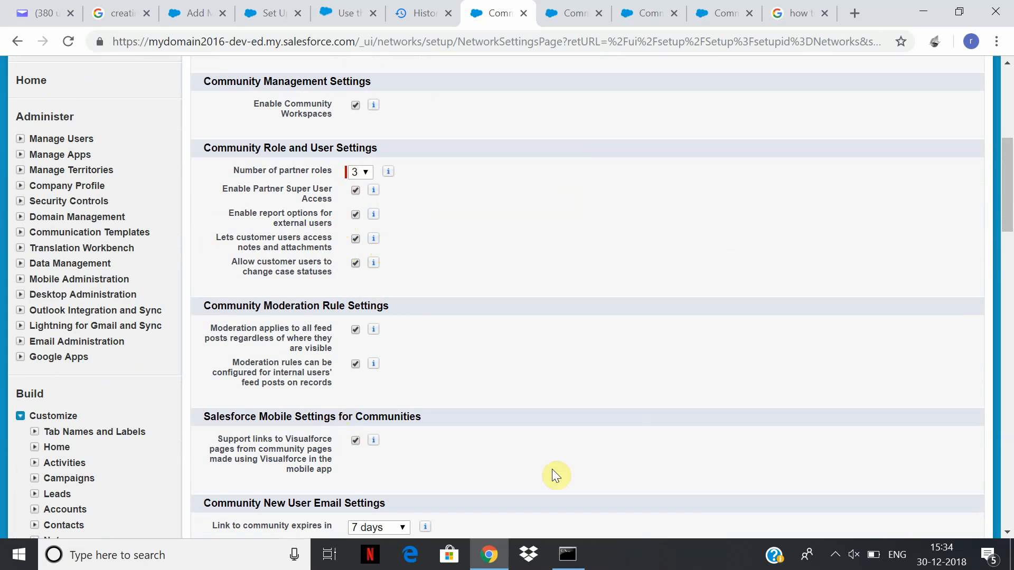
pyautogui.moveTo(1009, 207); pyautogui.dragTo(1012, 260)
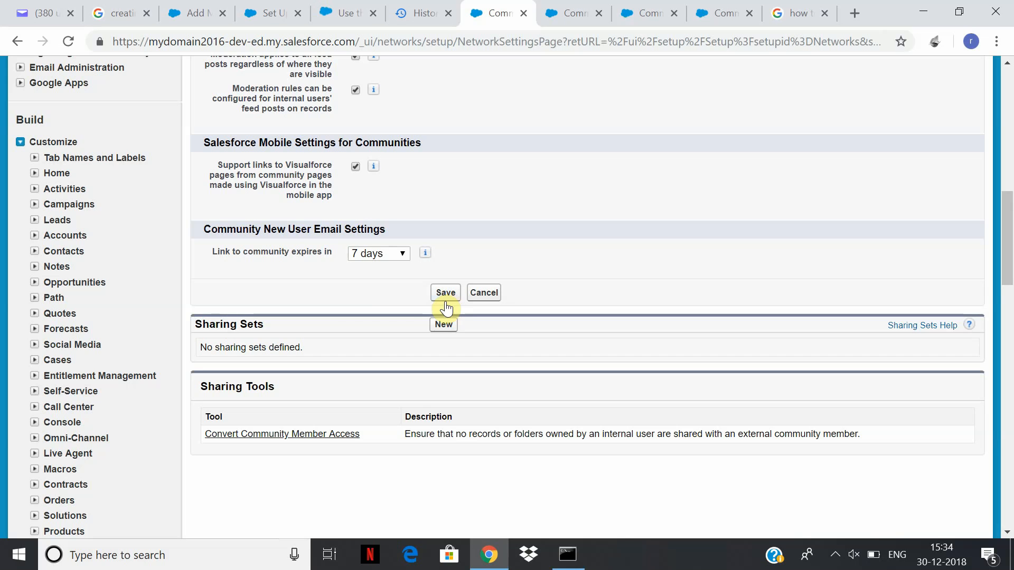
pyautogui.moveTo(1009, 259)
pyautogui.mouseDown()
pyautogui.moveTo(1012, 160)
pyautogui.moveTo(1012, 261)
pyautogui.mouseUp()
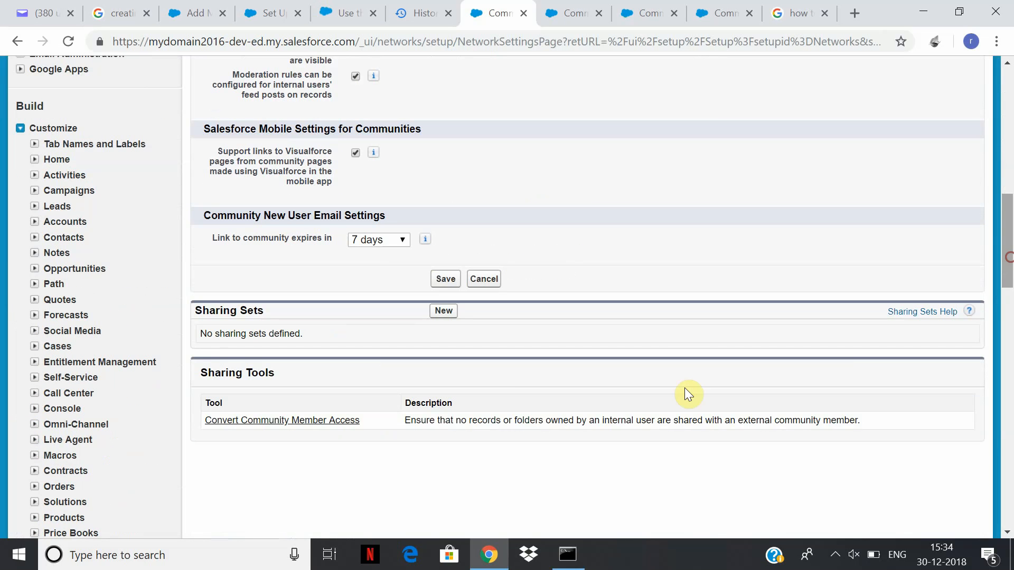
pyautogui.click(452, 288)
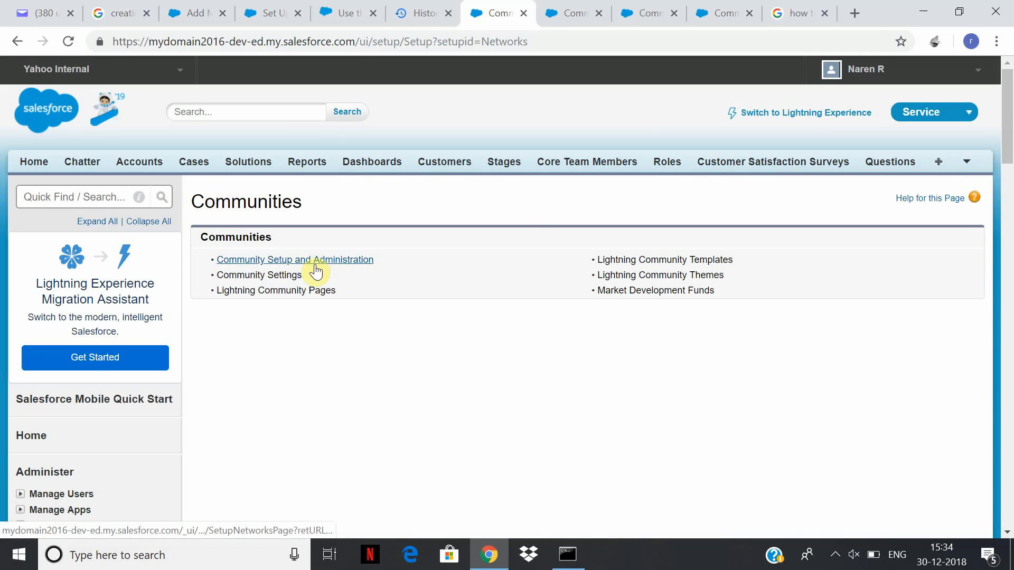
# Open All Communities from the Setup sidebar and start a New Community.
pyautogui.moveTo(1008, 141); pyautogui.dragTo(997, 441)
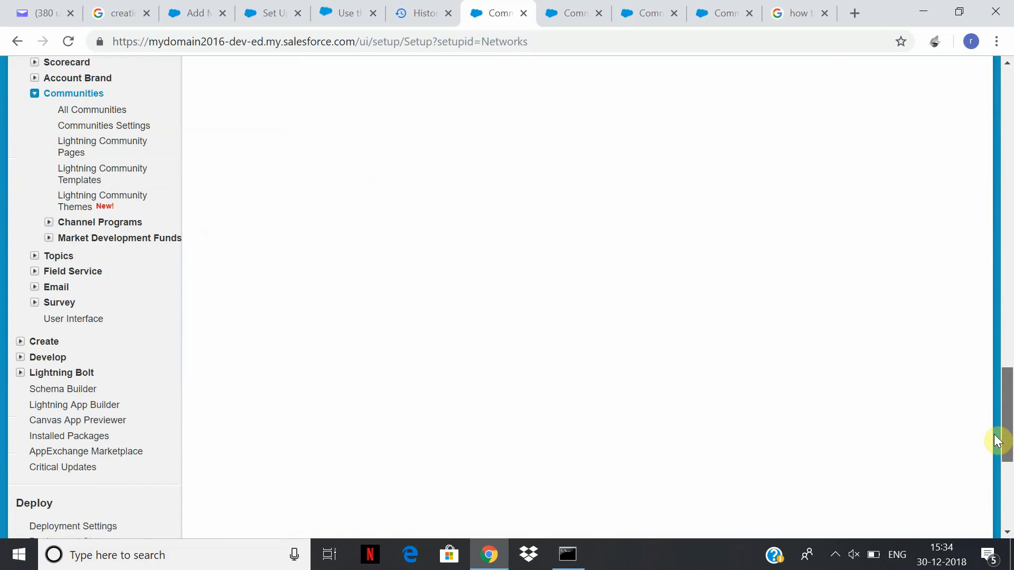
pyautogui.scroll(5, 998, 441)
pyautogui.scroll(-2, 159, 370)
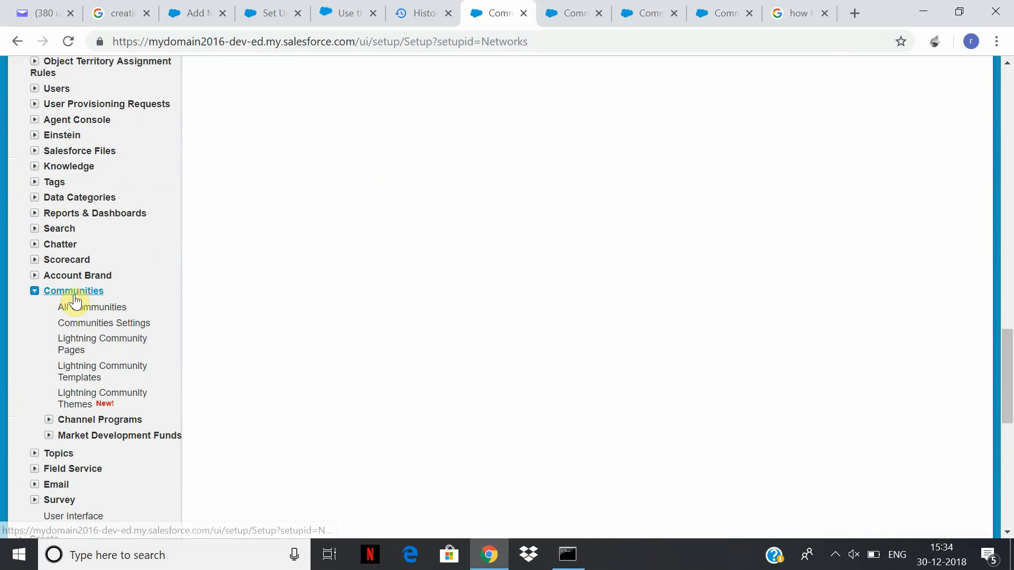
pyautogui.click(98, 309)
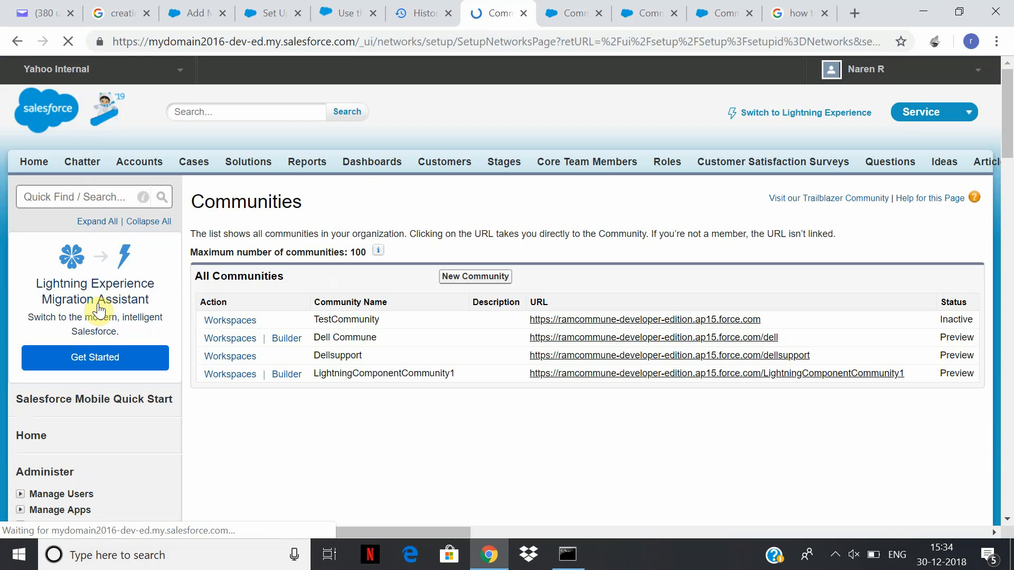
pyautogui.click(474, 280)
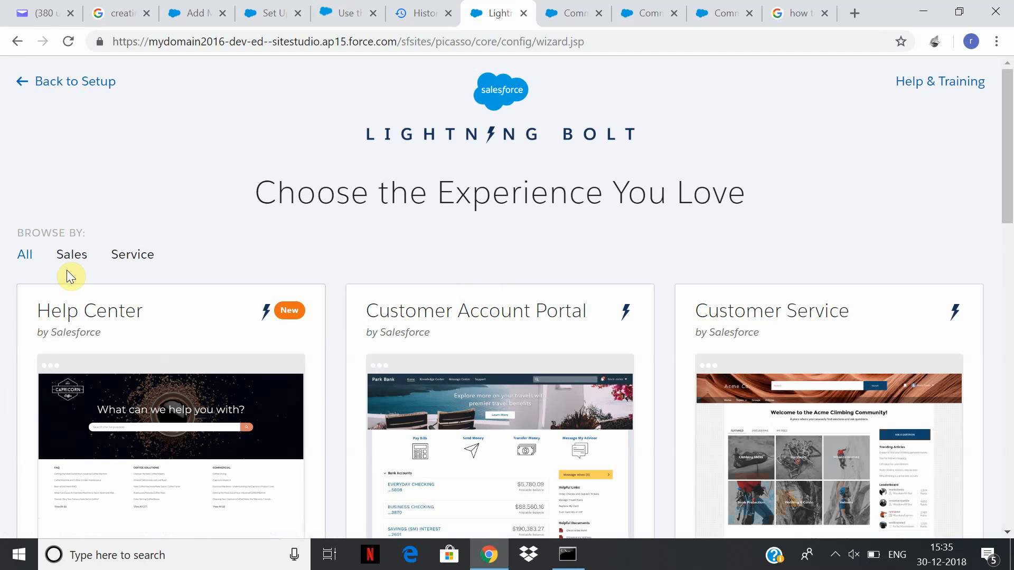
# Choose the Salesforce Tabs + Visualforce template and begin building the community.
pyautogui.moveTo(1008, 177); pyautogui.dragTo(1010, 486)
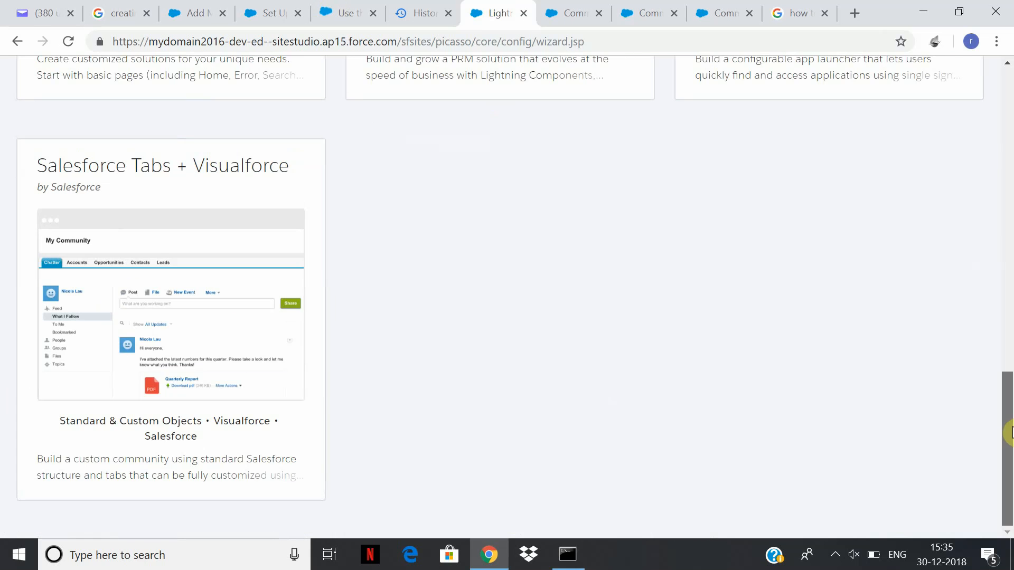
pyautogui.click(179, 315)
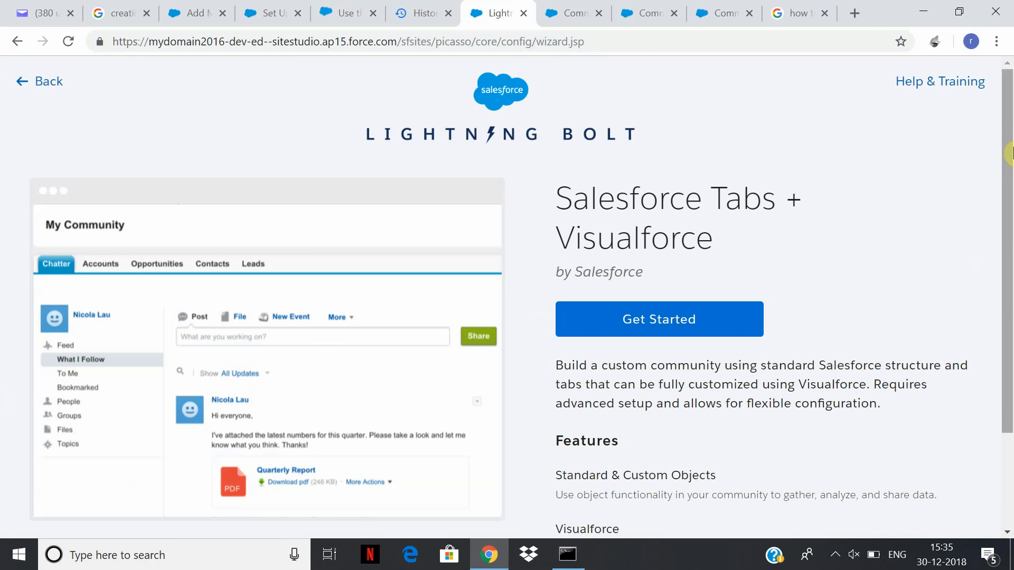
pyautogui.scroll(-2, 588, 295)
pyautogui.click(668, 201)
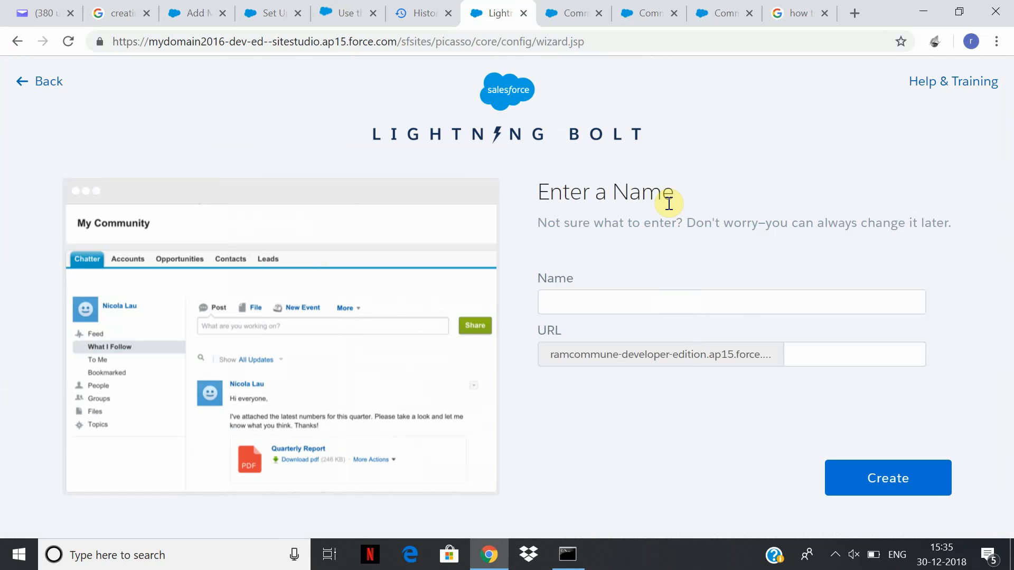
# Name the community OnlinePortal with URL suffix Onlineportal and create it.
pyautogui.click(743, 303)
pyautogui.write('Onli')
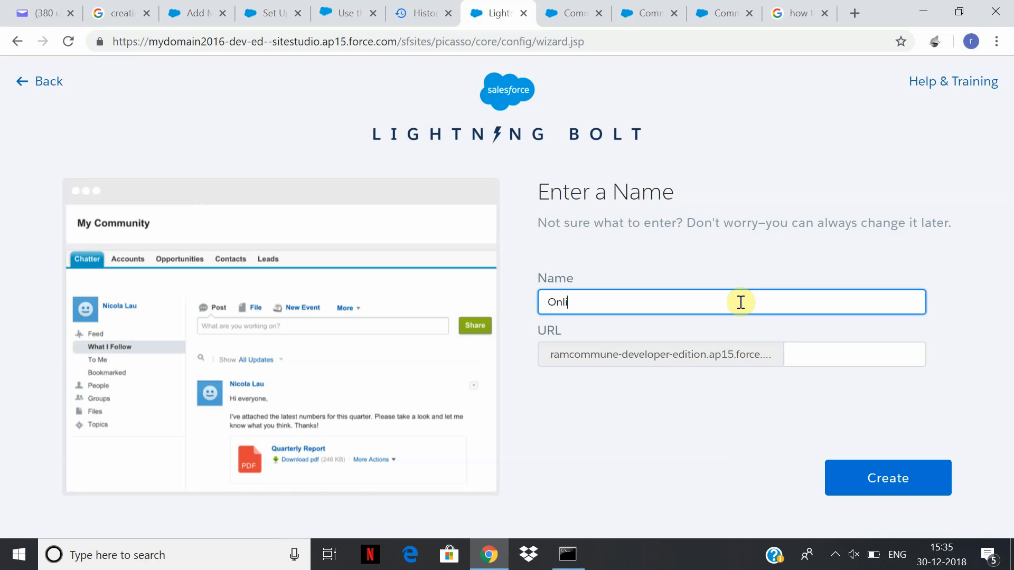
pyautogui.write('nePortal')
pyautogui.click(812, 352)
pyautogui.write('Online')
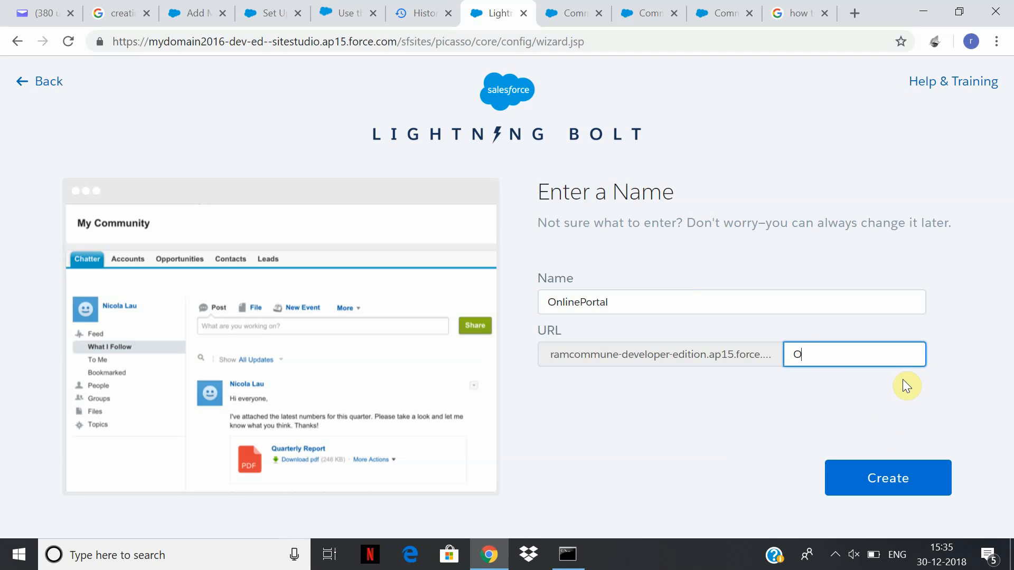
pyautogui.press('BackSpace')
pyautogui.press('BackSpace')
pyautogui.press('BackSpace')
pyautogui.press('BackSpace')
pyautogui.press('BackSpace')
pyautogui.write('nlineportal')
pyautogui.click(887, 480)
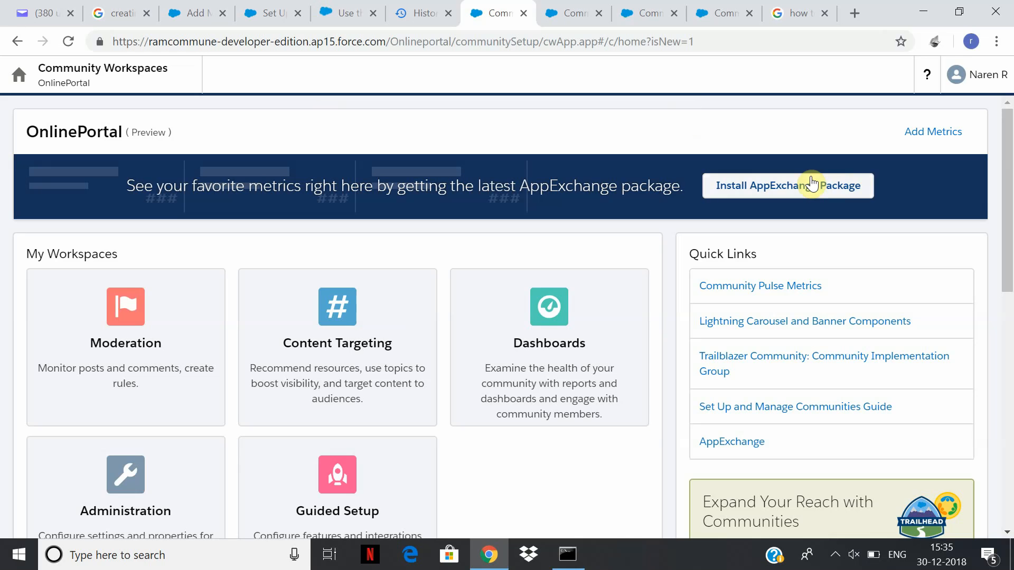
# Scroll Community Workspaces and open the OnlinePortal Administration card.
pyautogui.moveTo(1008, 180); pyautogui.dragTo(1009, 258)
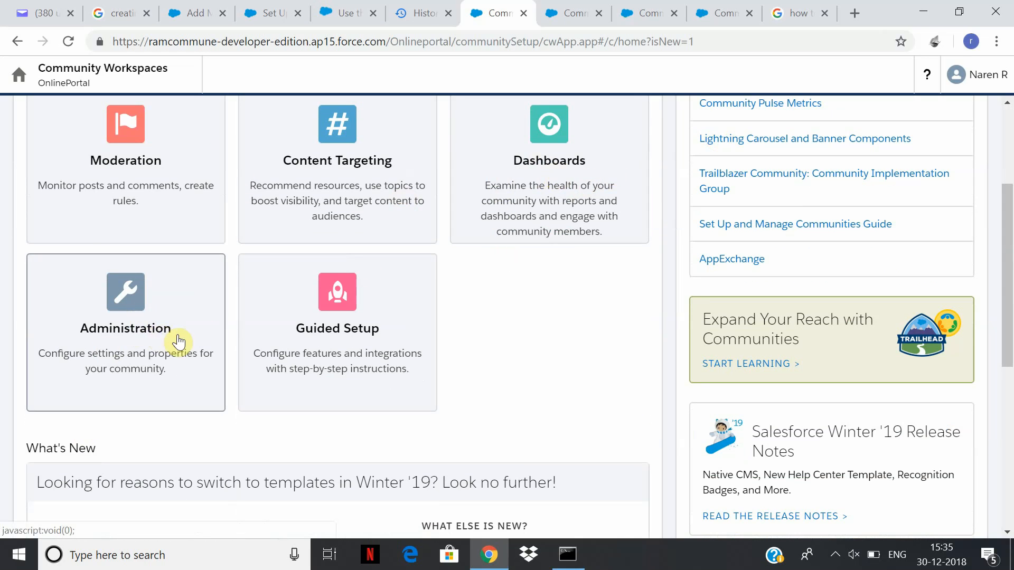
pyautogui.click(137, 331)
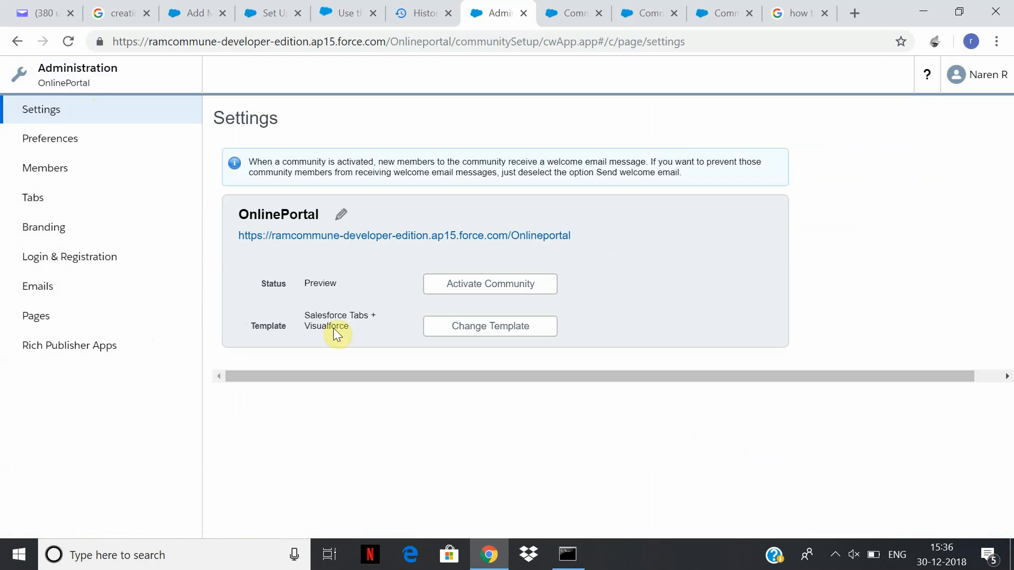
# Tick Allow external users to self-register and review the registrant profile and page options.
pyautogui.click(75, 260)
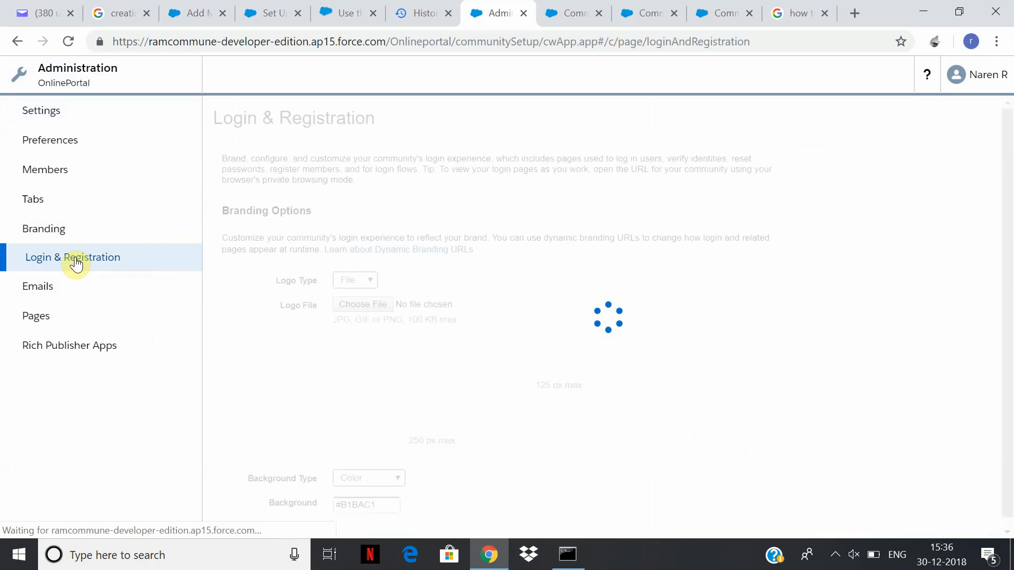
pyautogui.moveTo(1009, 158); pyautogui.dragTo(1003, 429)
pyautogui.click(336, 469)
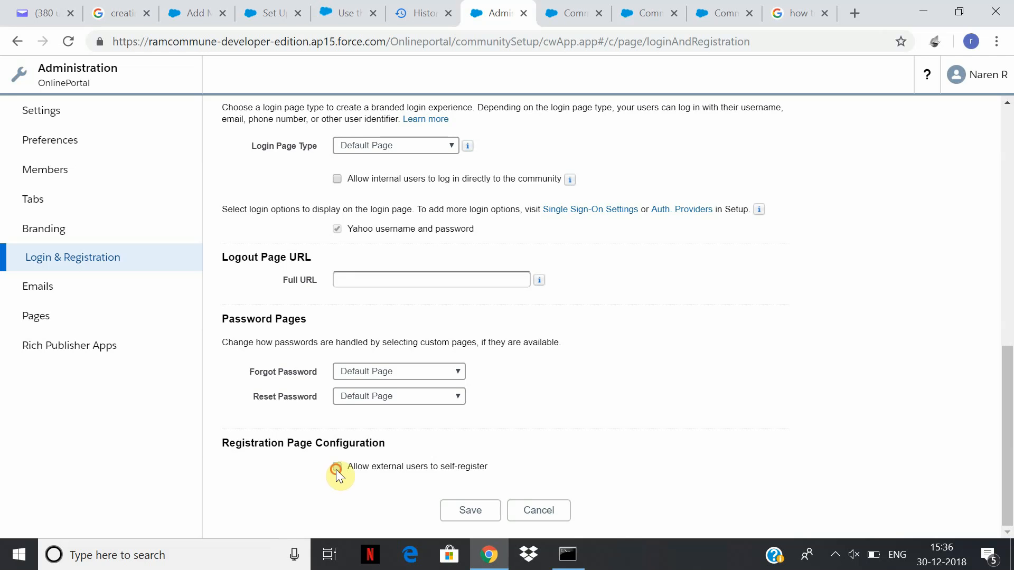
pyautogui.scroll(-3, 680, 431)
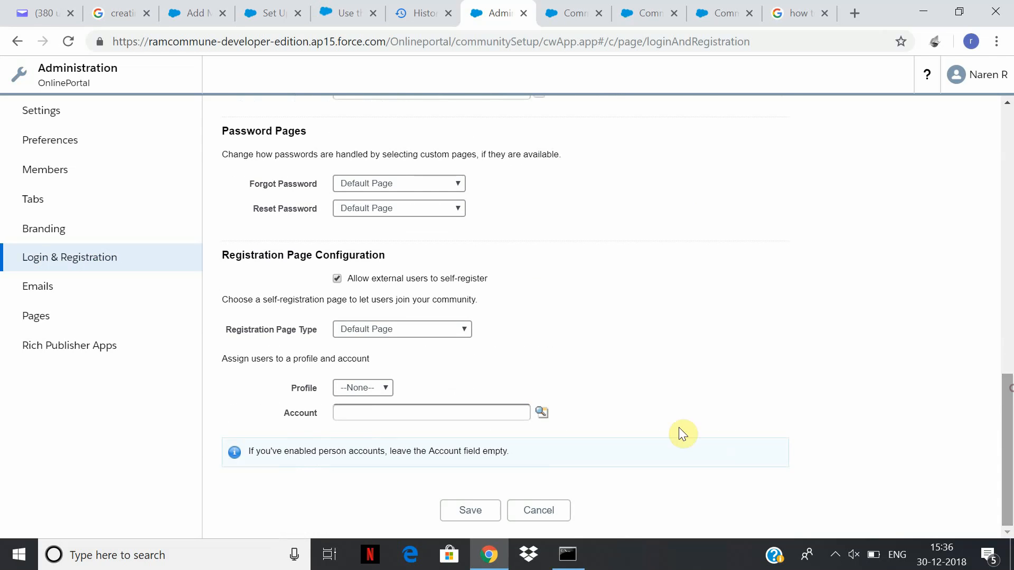
pyautogui.click(383, 391)
pyautogui.click(463, 377)
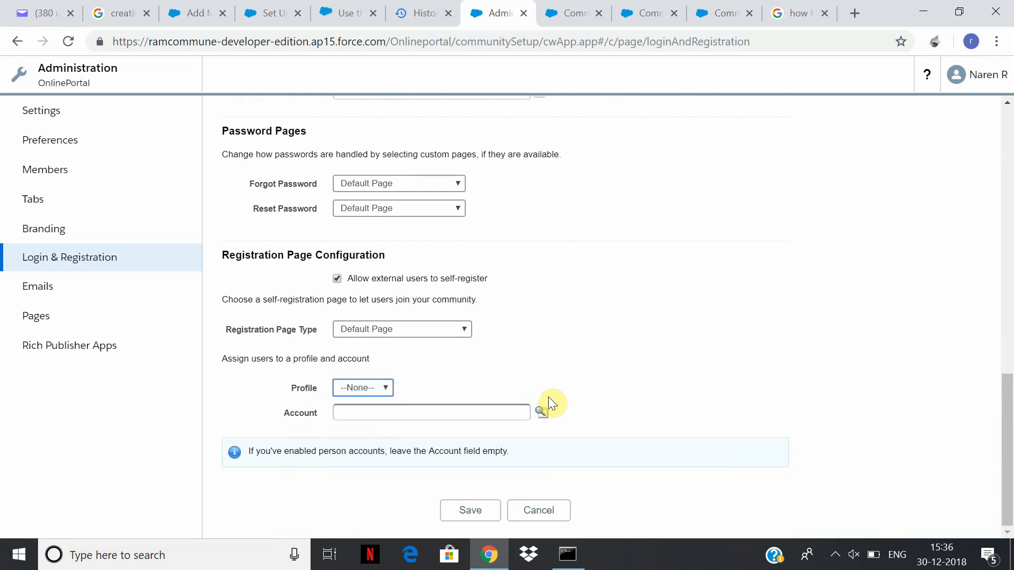
pyautogui.click(428, 322)
pyautogui.click(427, 322)
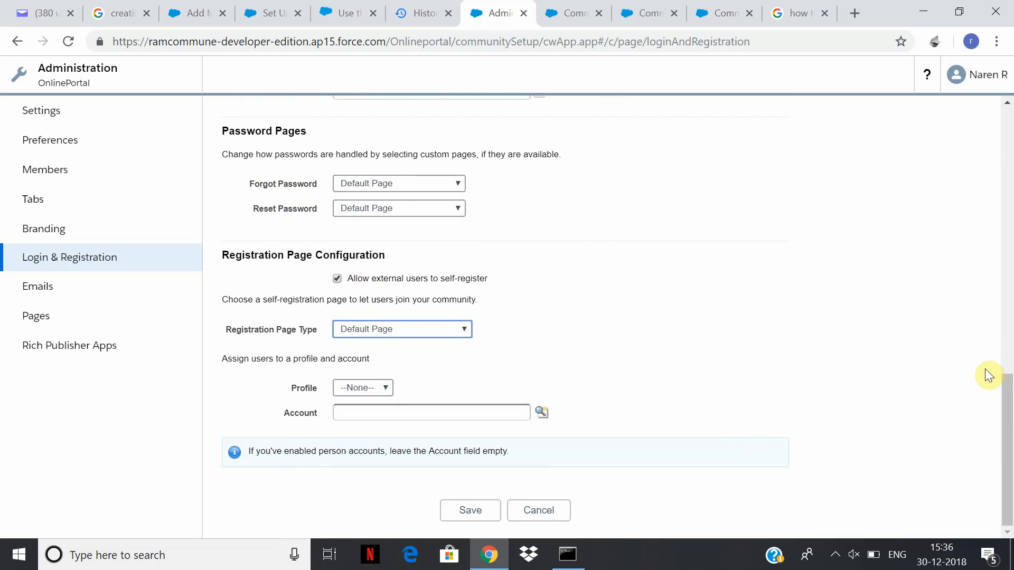
# Save the Login & Registration settings and go to Settings > Members.
pyautogui.moveTo(1008, 380); pyautogui.dragTo(996, 486)
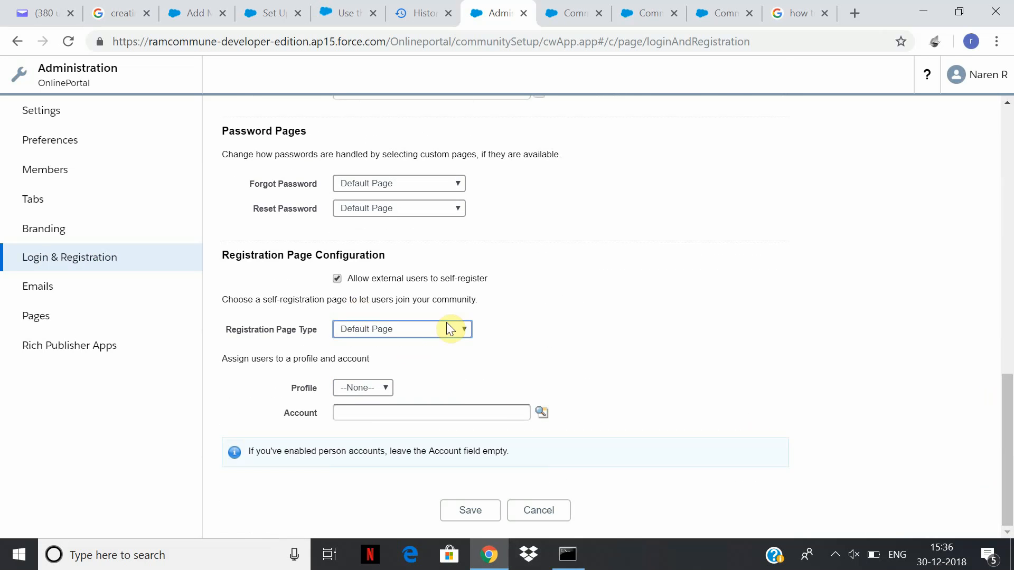
pyautogui.click(481, 522)
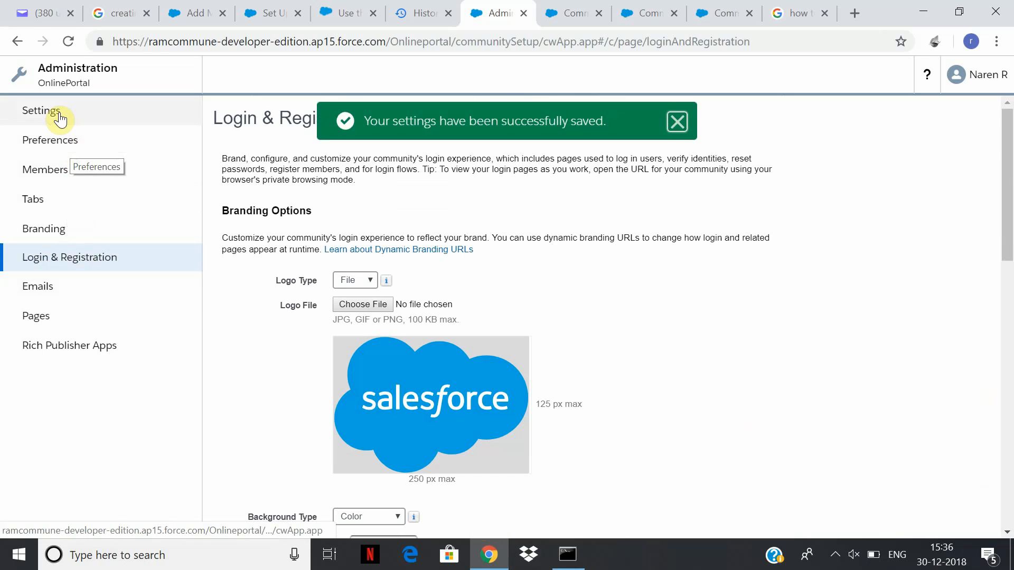
pyautogui.click(59, 117)
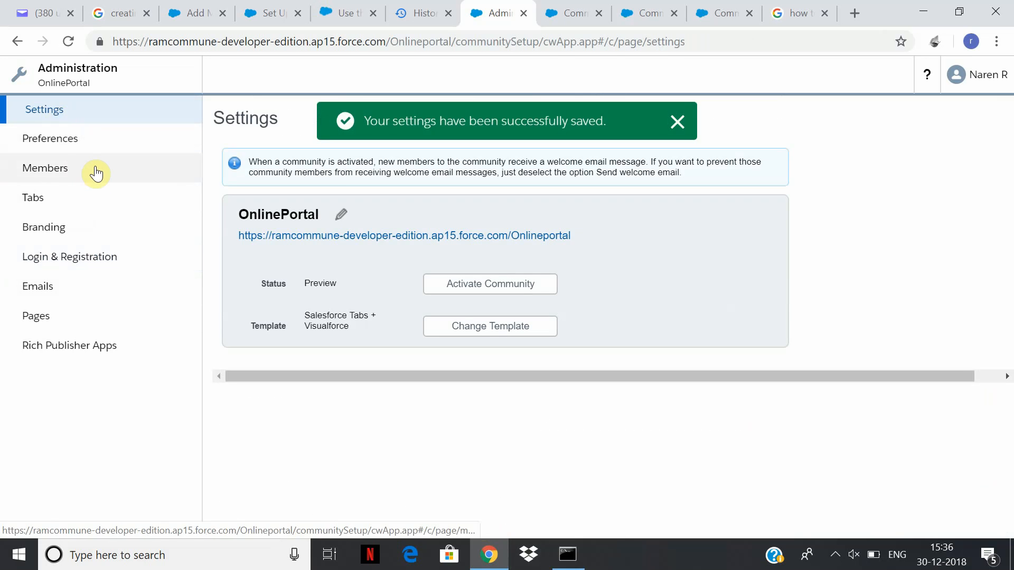
pyautogui.click(96, 170)
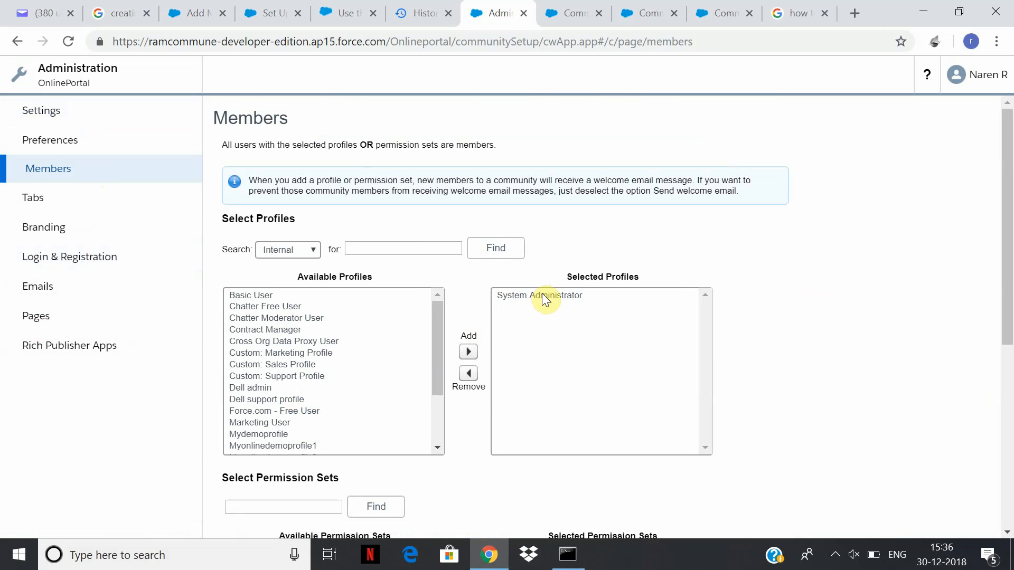
# Filter member profiles by Partner, then Customer, and select Customer Community Login User.
pyautogui.click(313, 249)
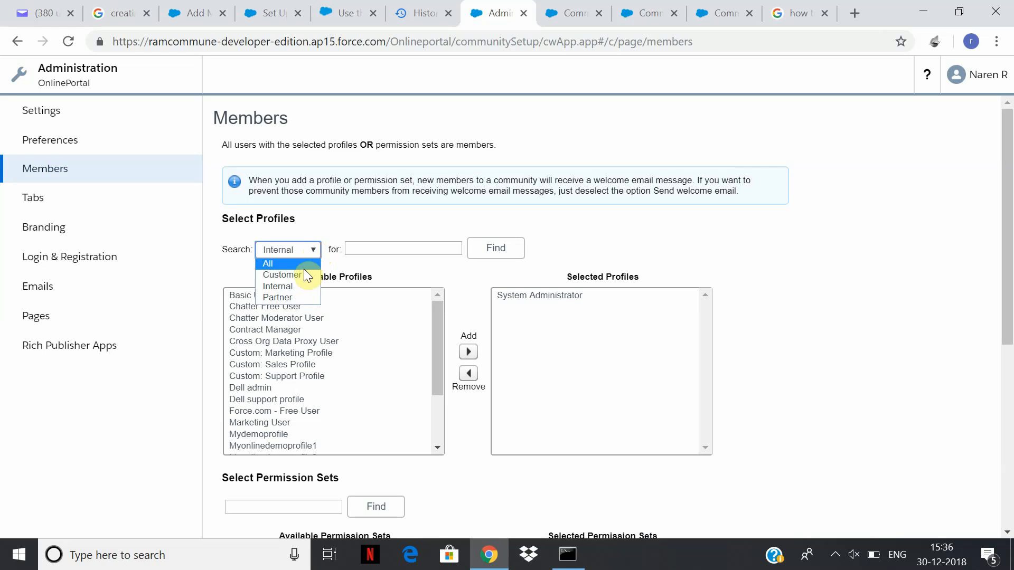
pyautogui.click(278, 298)
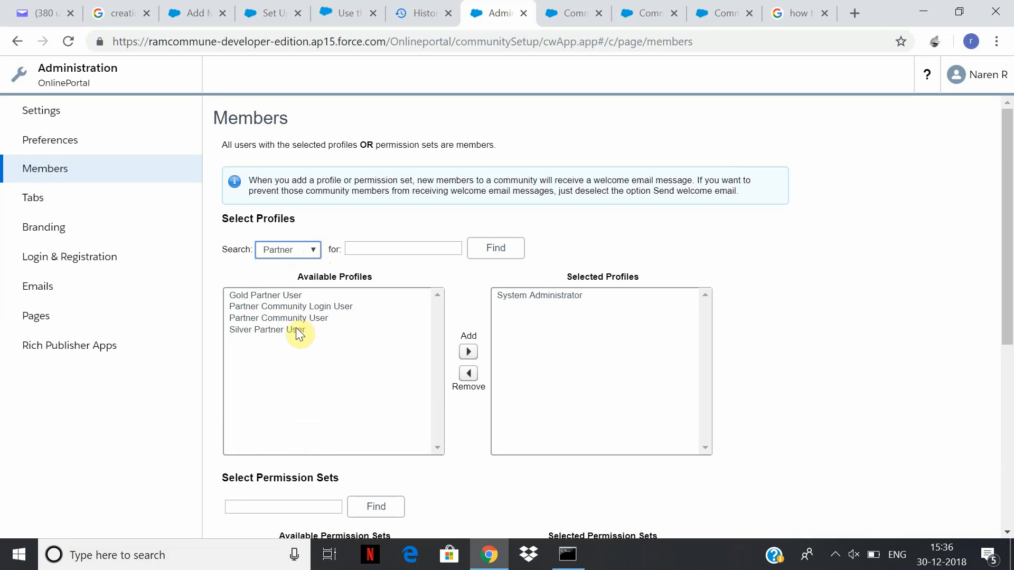
pyautogui.scroll(-3, 1008, 270)
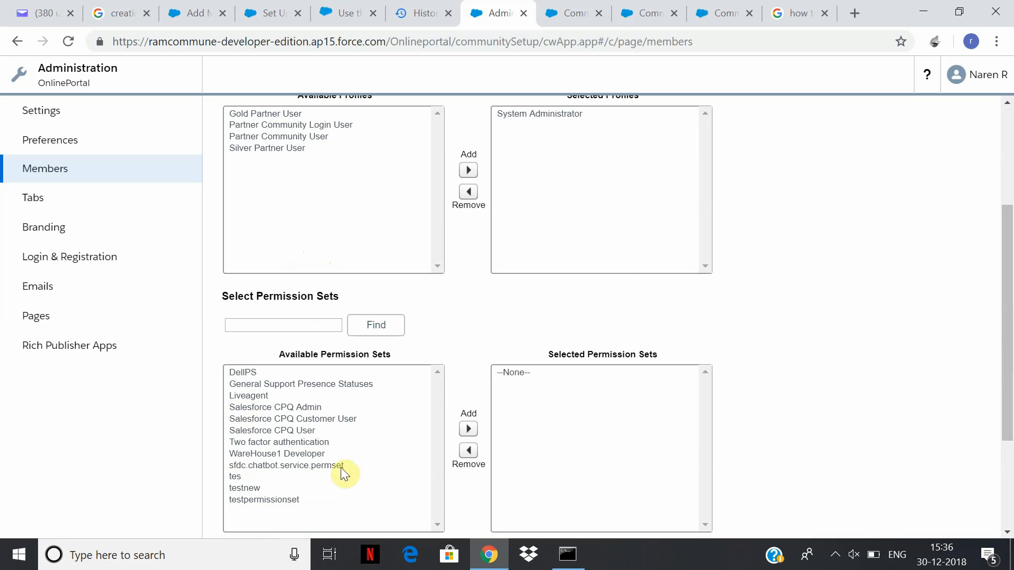
pyautogui.scroll(3, 453, 293)
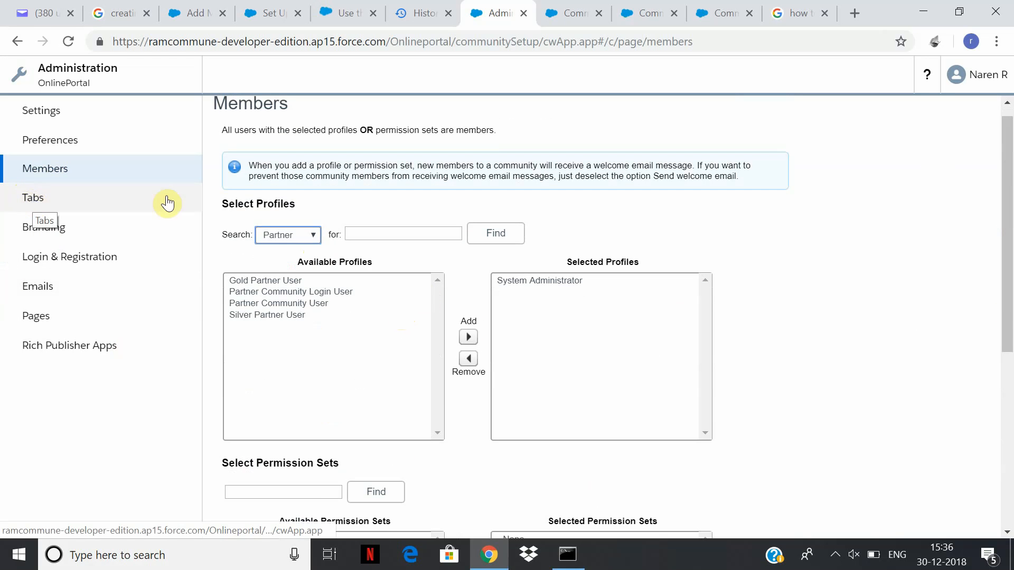
pyautogui.click(316, 236)
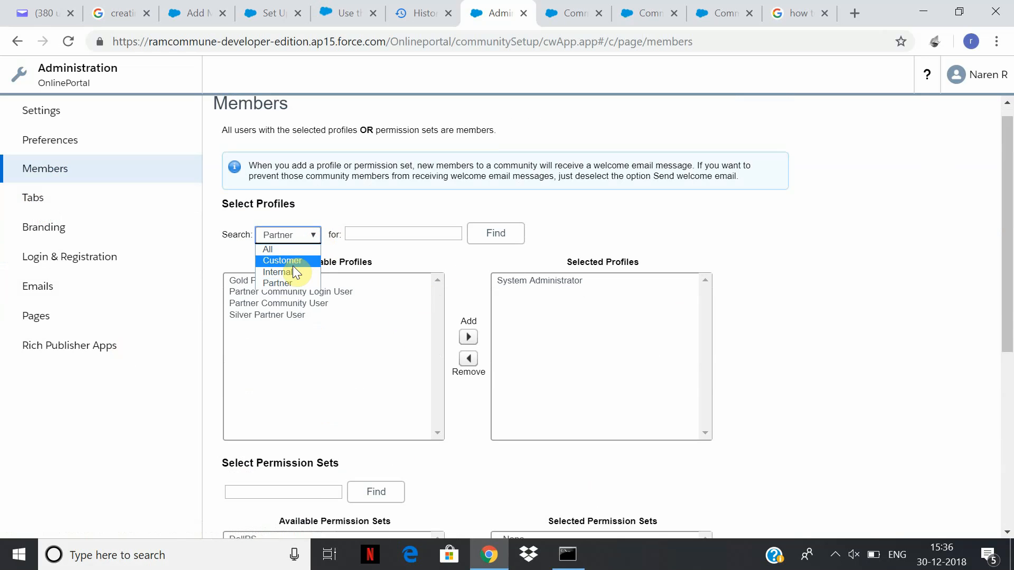
pyautogui.click(292, 265)
pyautogui.click(352, 291)
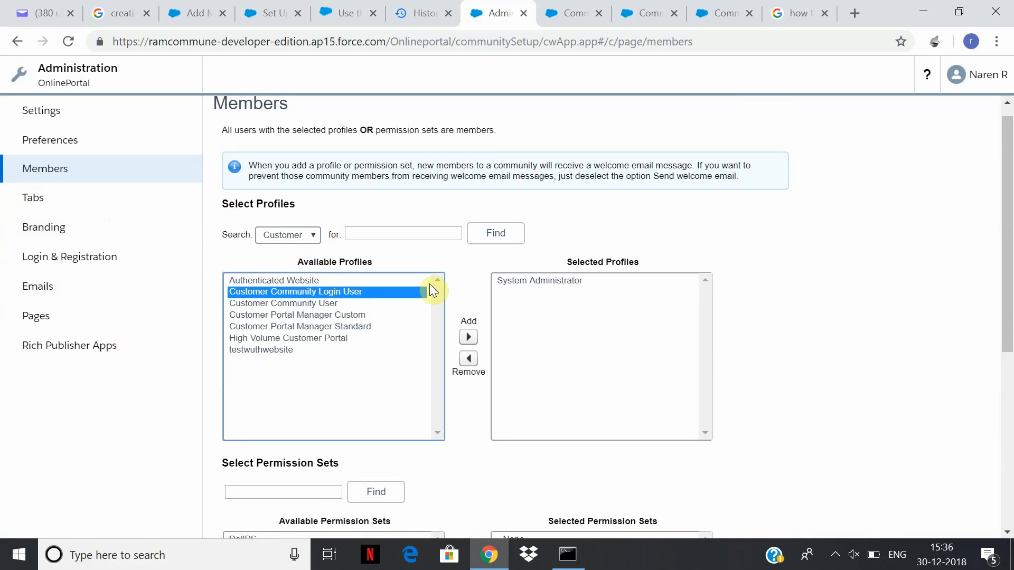
pyautogui.click(38, 200)
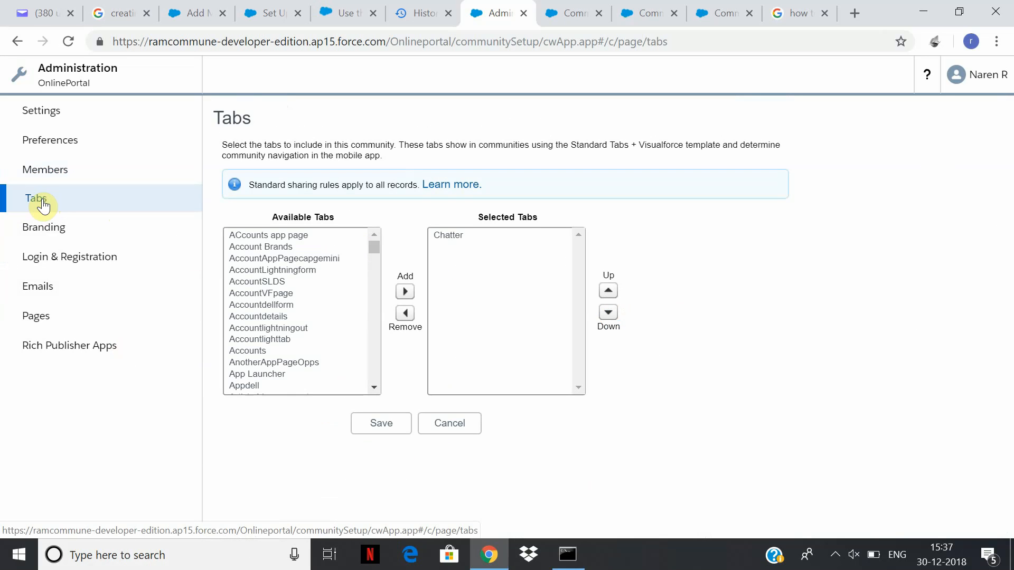
# Add Cases and Contacts from Available Tabs to Selected Tabs.
pyautogui.moveTo(377, 246); pyautogui.dragTo(379, 260)
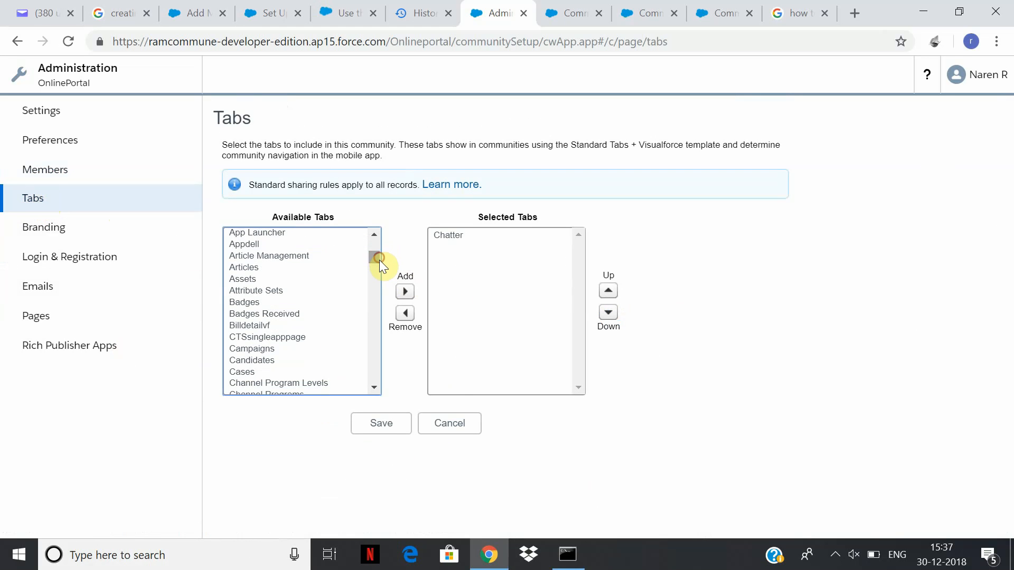
pyautogui.click(241, 373)
pyautogui.click(403, 294)
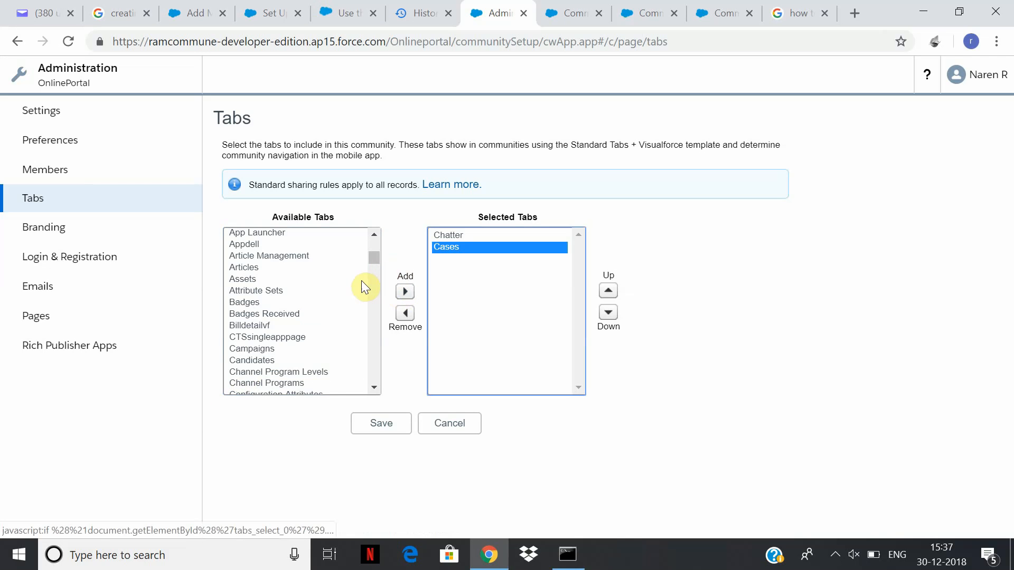
pyautogui.moveTo(375, 258); pyautogui.dragTo(377, 267)
pyautogui.click(276, 331)
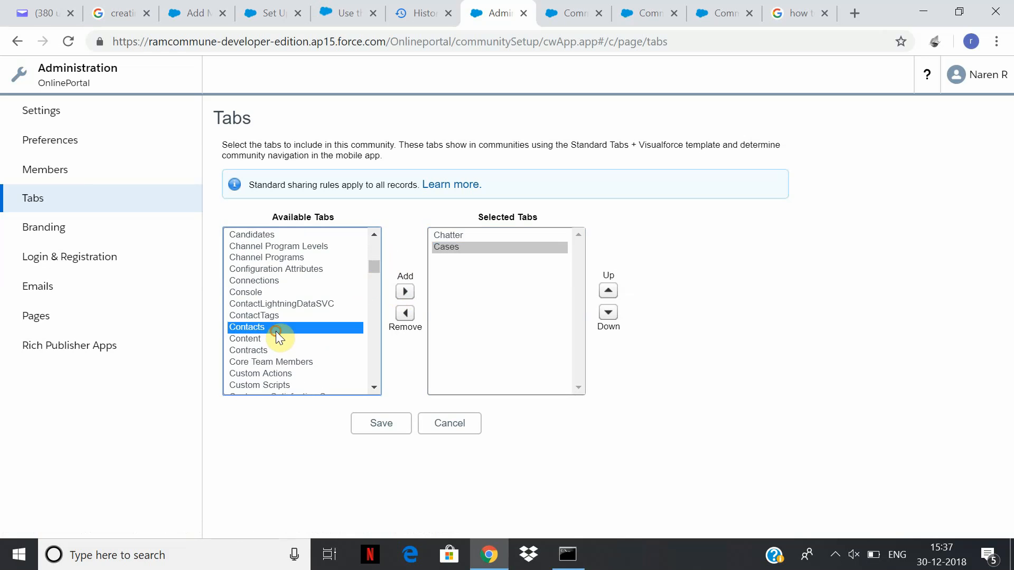
pyautogui.click(405, 292)
# Add Accounts to Selected Tabs and save the tab selection.
pyautogui.moveTo(373, 266); pyautogui.dragTo(382, 295)
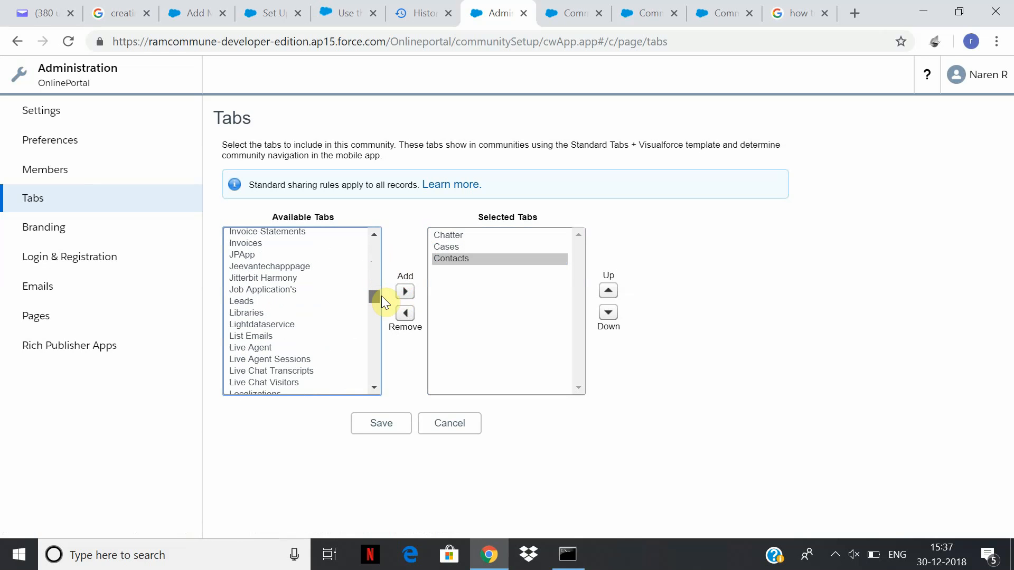
pyautogui.click(250, 348)
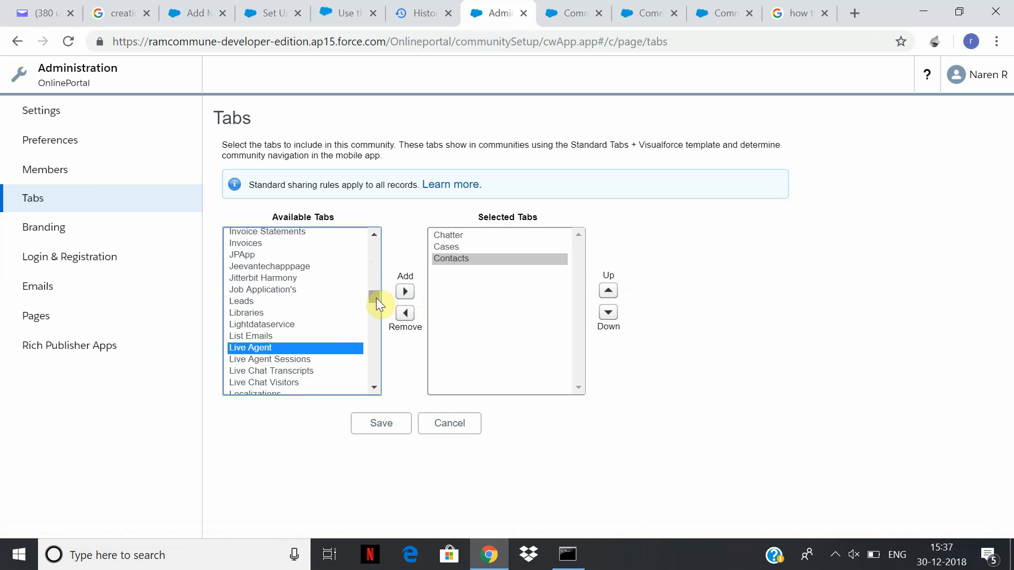
pyautogui.moveTo(376, 298); pyautogui.dragTo(394, 255)
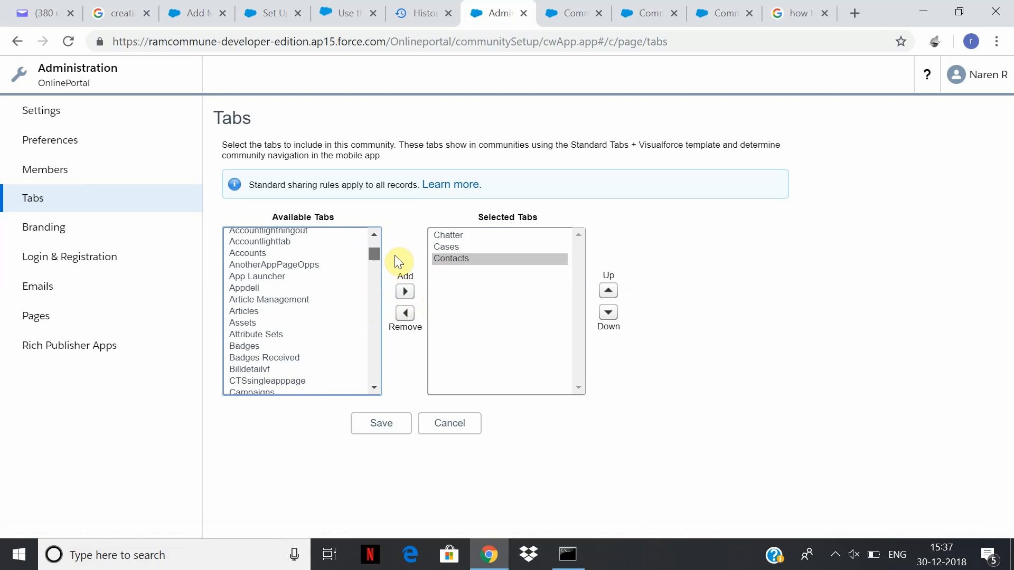
pyautogui.click(284, 255)
pyautogui.click(405, 292)
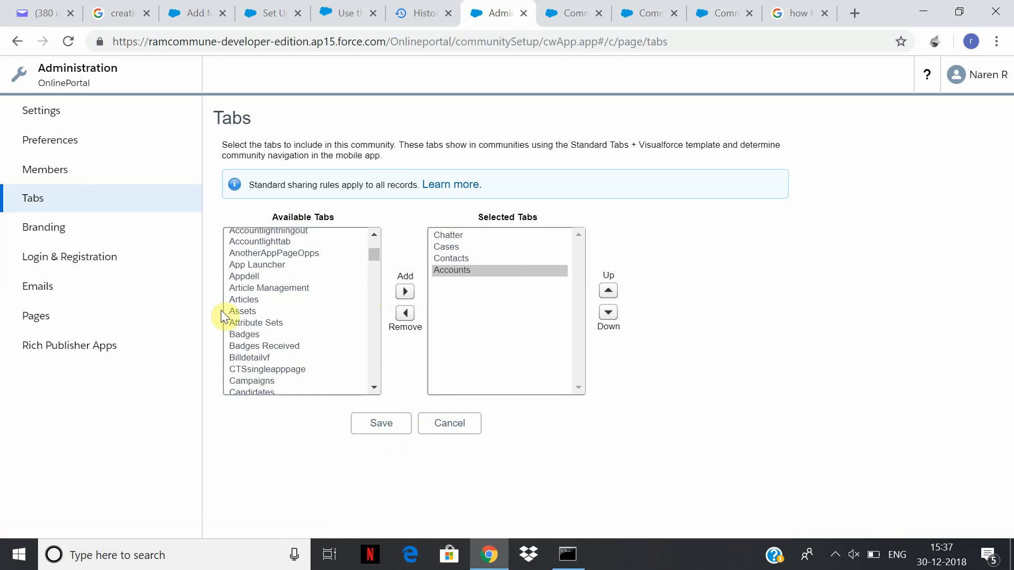
pyautogui.click(361, 426)
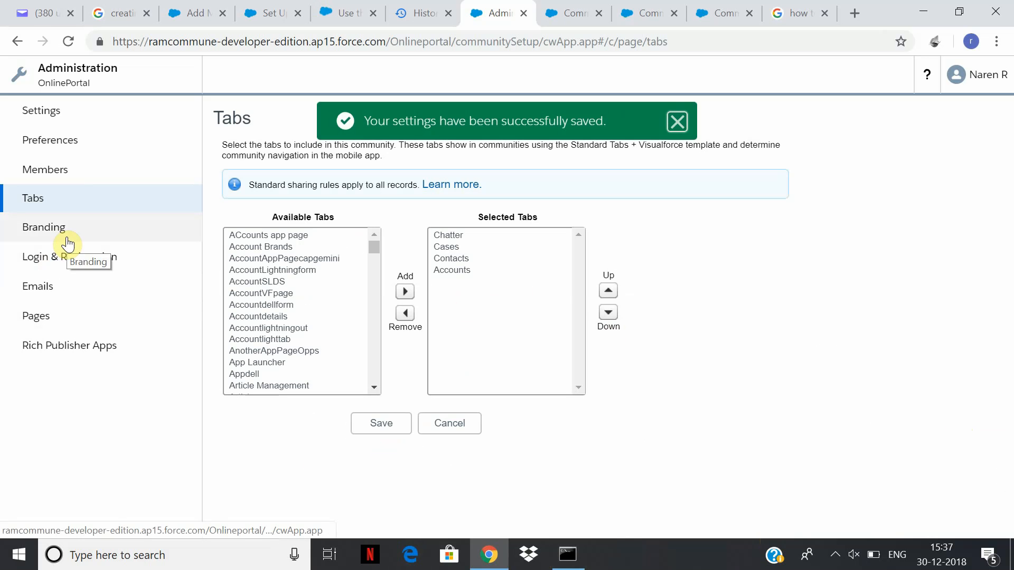
pyautogui.click(73, 154)
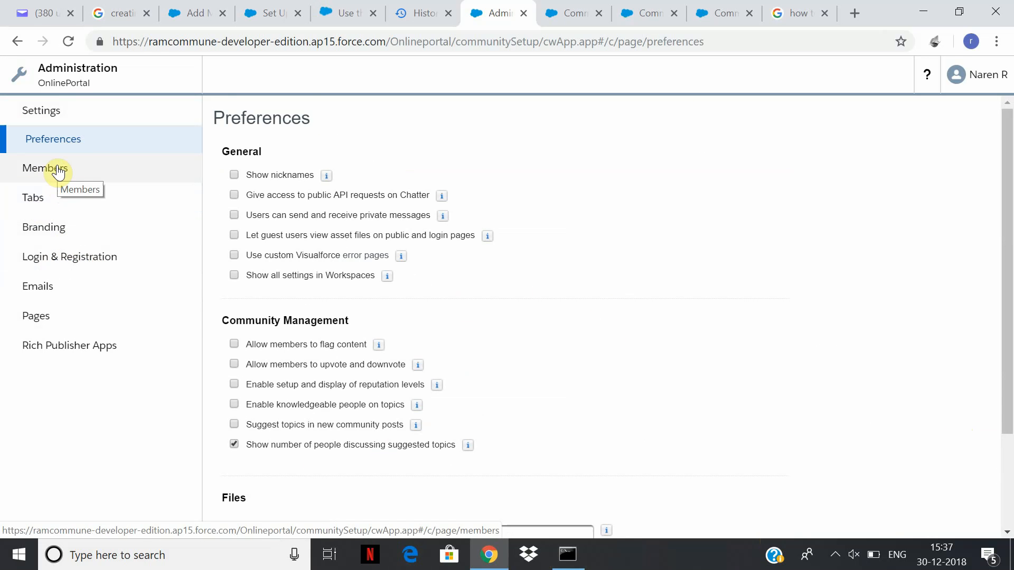
# Tick Show nicknames in the OnlinePortal preferences, then return to Members settings.
pyautogui.doubleClick(229, 177)
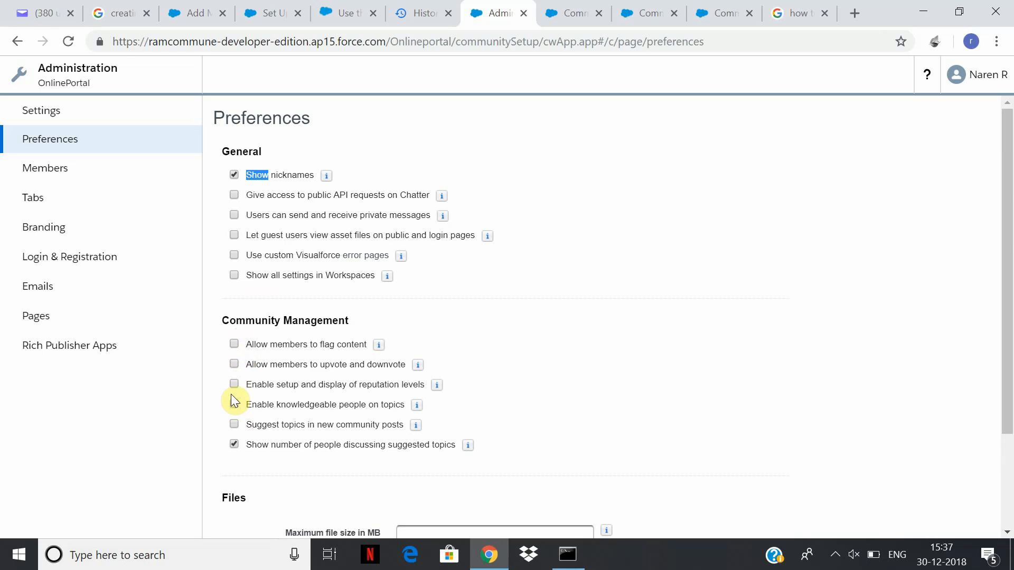
pyautogui.moveTo(1008, 281); pyautogui.dragTo(1008, 156)
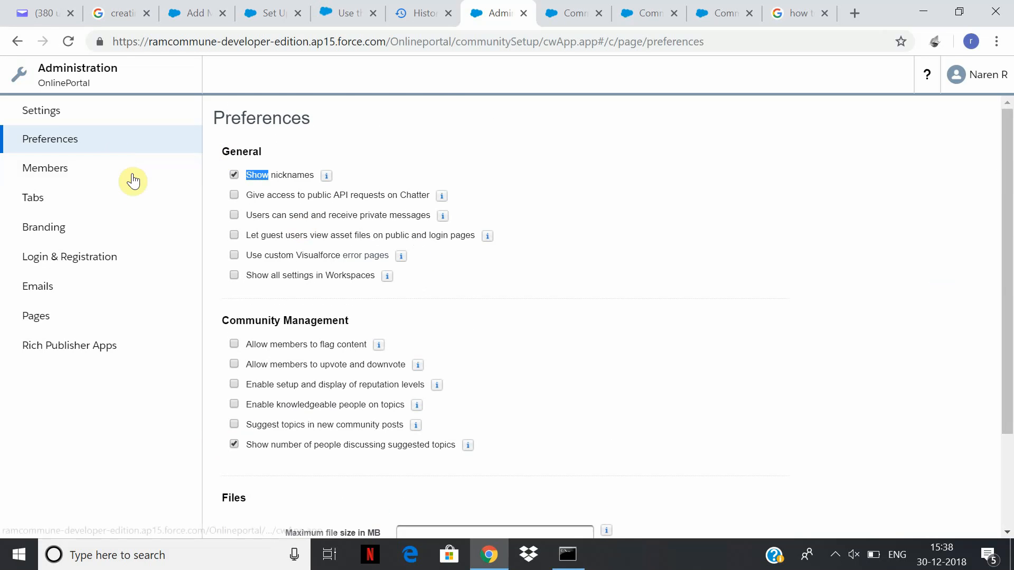
pyautogui.click(91, 168)
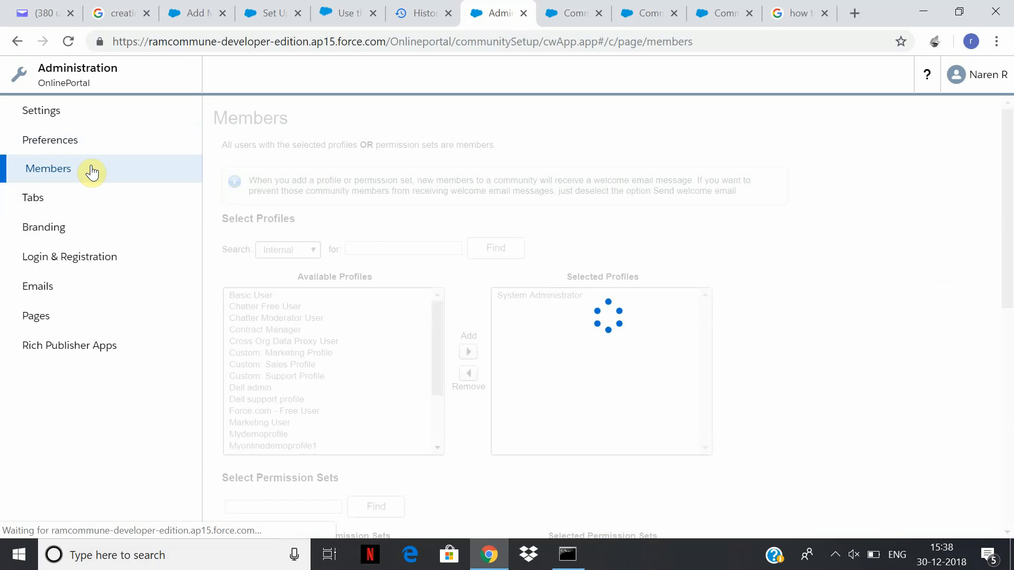
# Activate the OnlinePortal community from Preview to Active and open its live site.
pyautogui.click(77, 117)
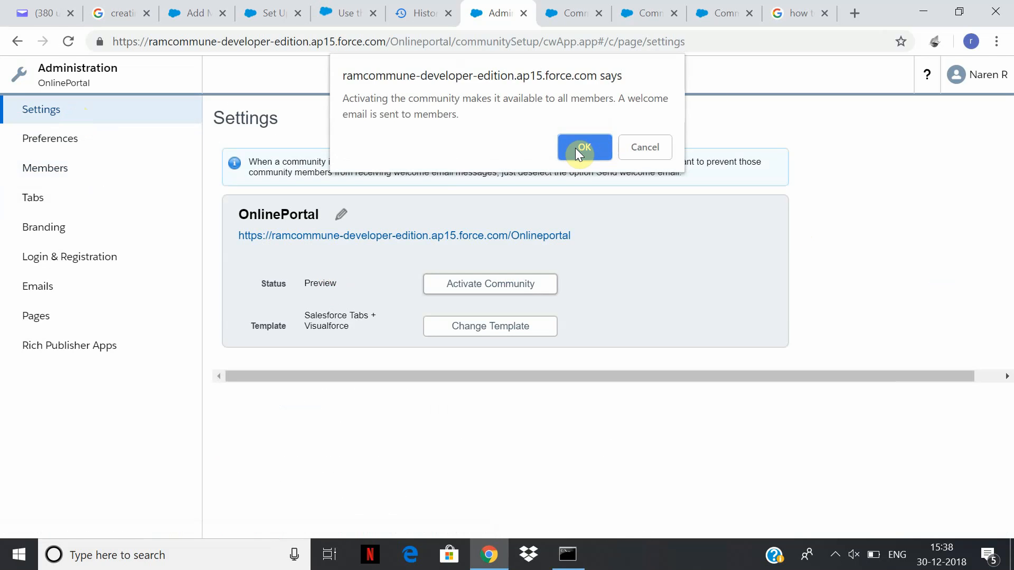
pyautogui.click(580, 147)
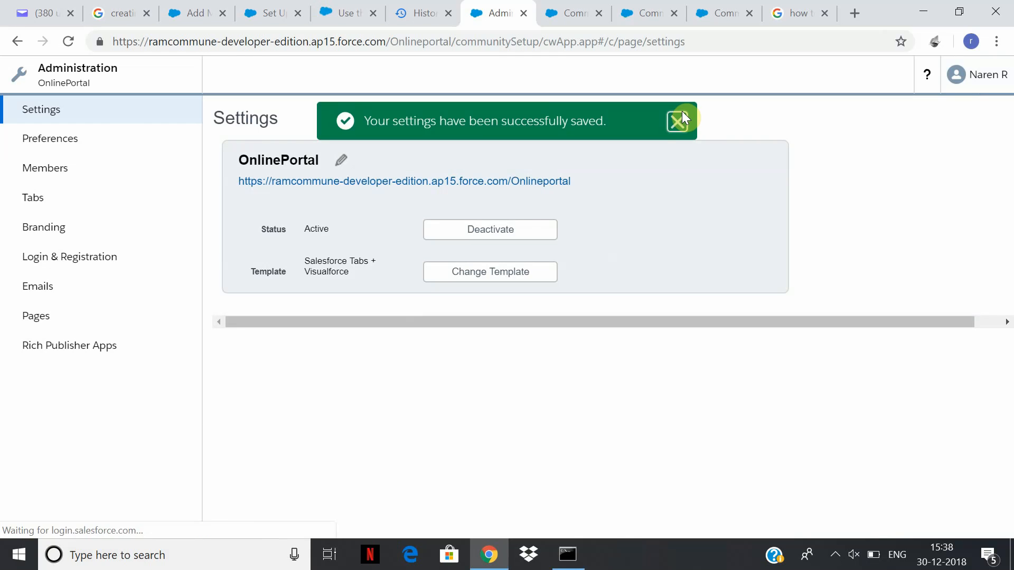
pyautogui.click(682, 118)
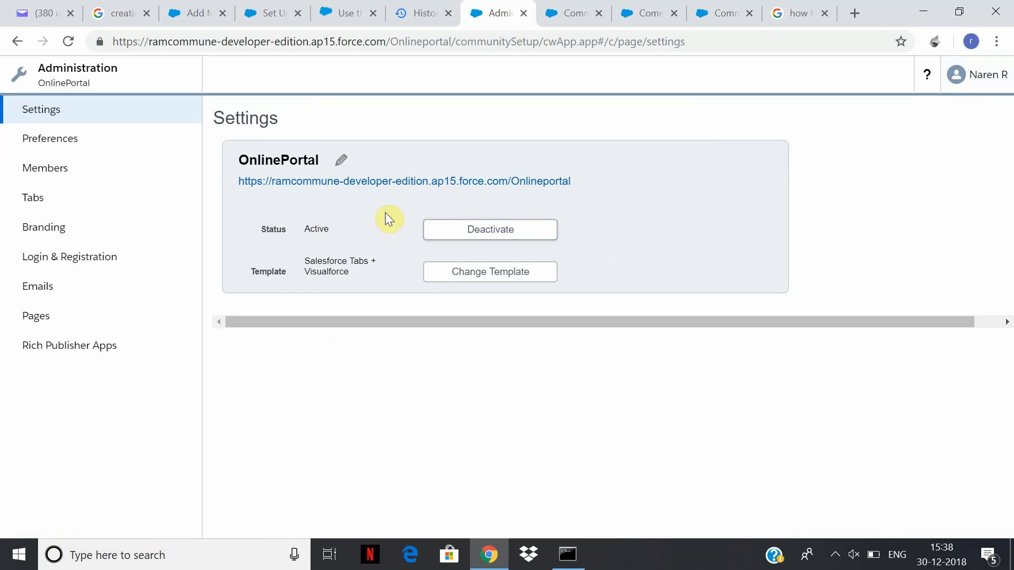
pyautogui.click(420, 182)
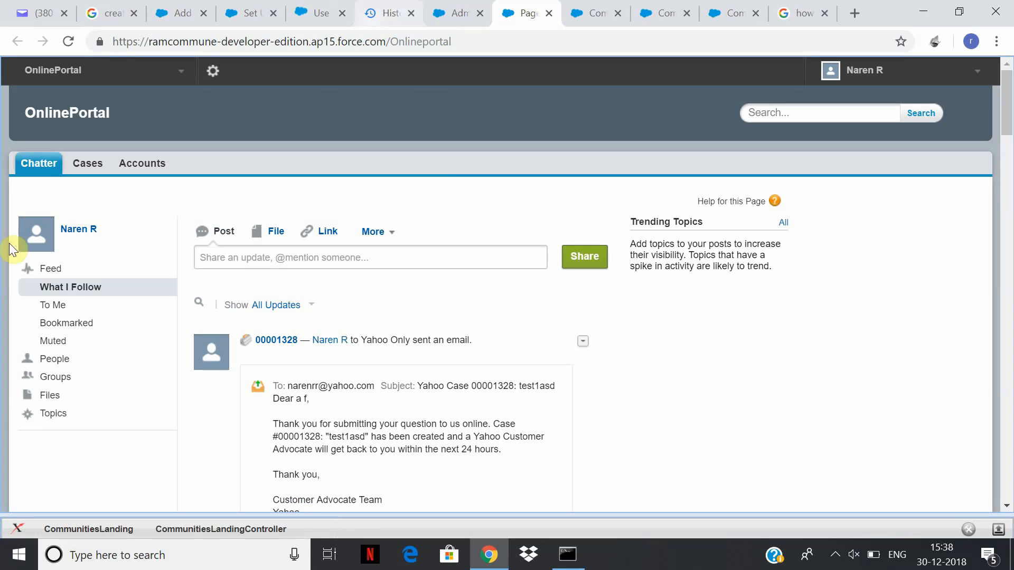
# Browse the OnlinePortal Cases and Accounts pages, finishing on Accounts Home.
pyautogui.click(91, 167)
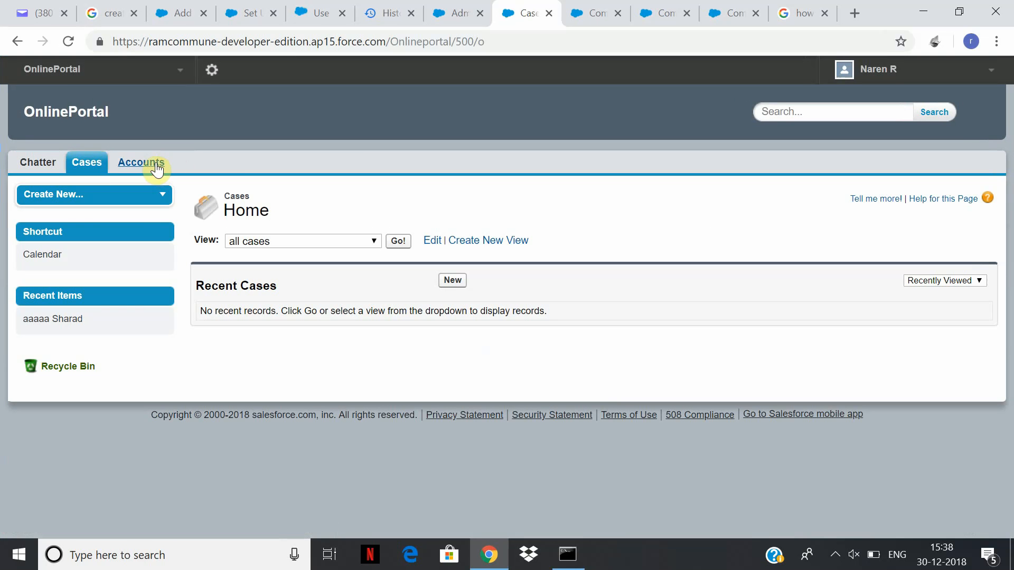
pyautogui.click(156, 168)
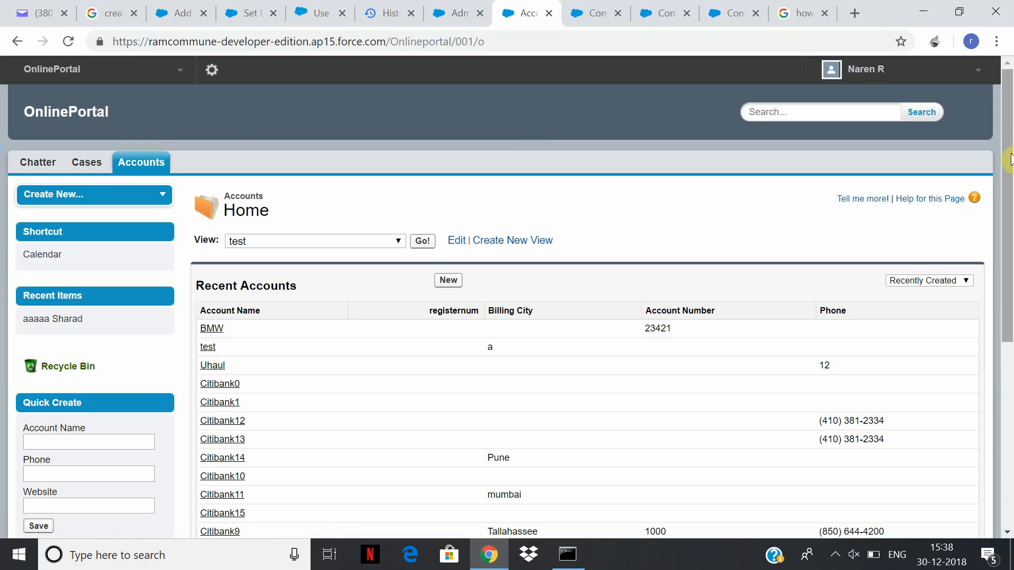
pyautogui.moveTo(1011, 160); pyautogui.dragTo(713, 124)
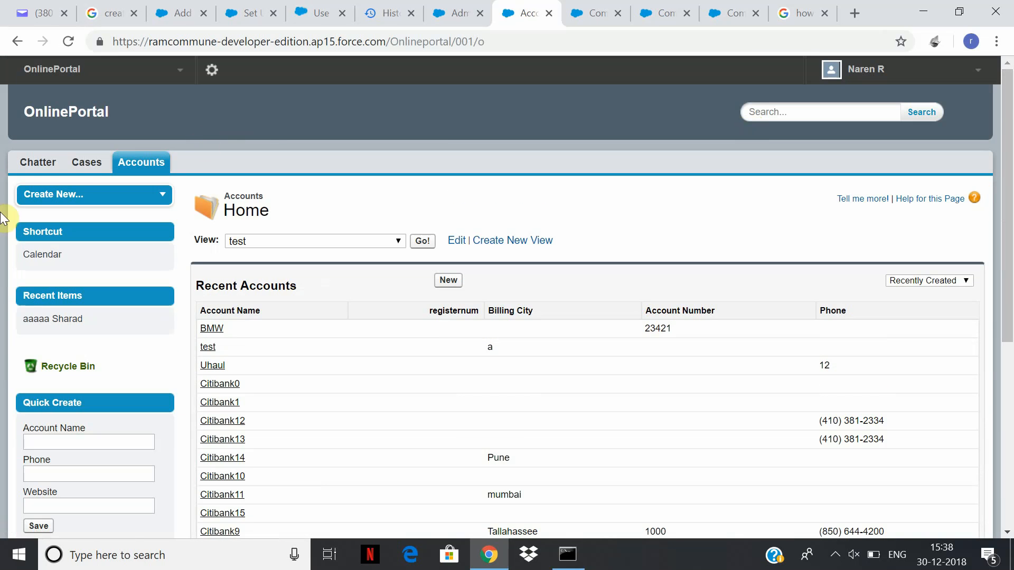
pyautogui.click(81, 173)
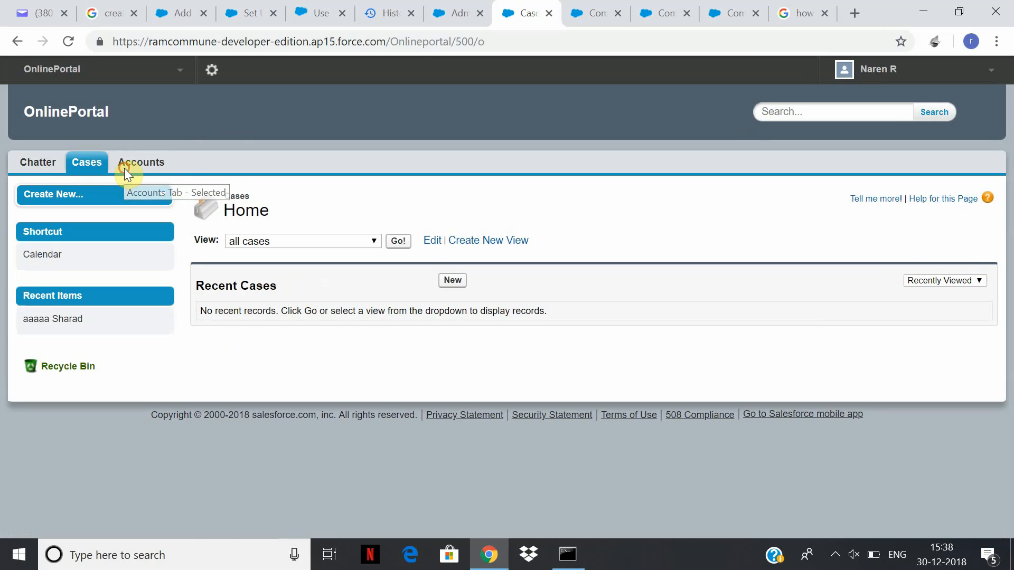
pyautogui.click(124, 168)
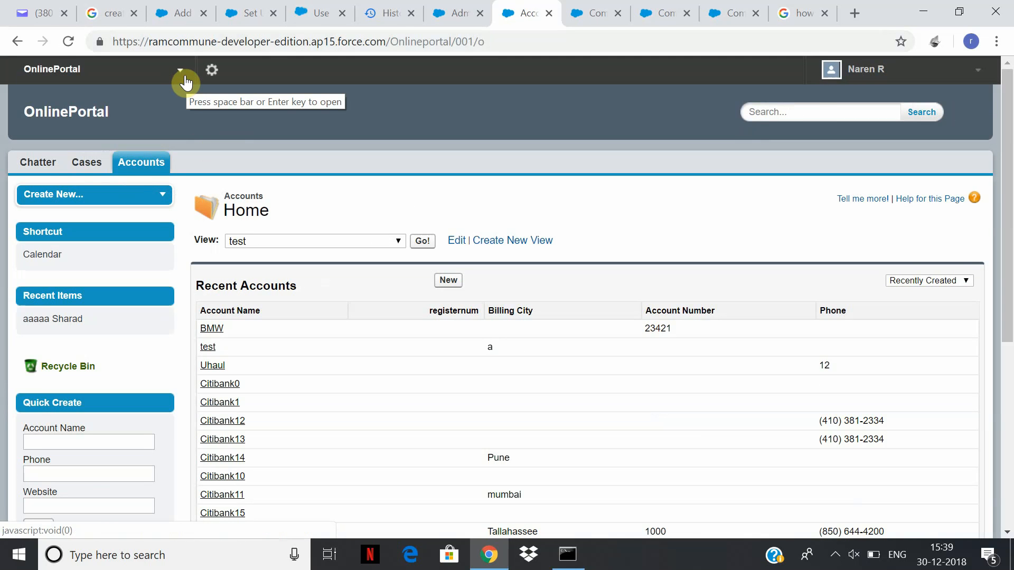
# Switch to Yahoo Internal and back to OnlinePortal, view its Chatter feed, then reach Community Workspaces.
pyautogui.click(185, 82)
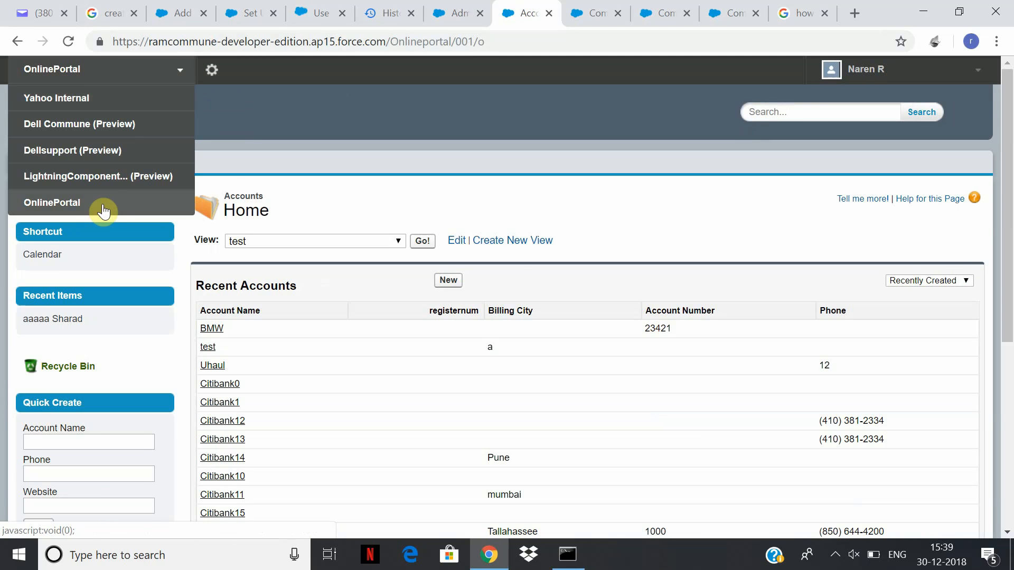
pyautogui.click(130, 109)
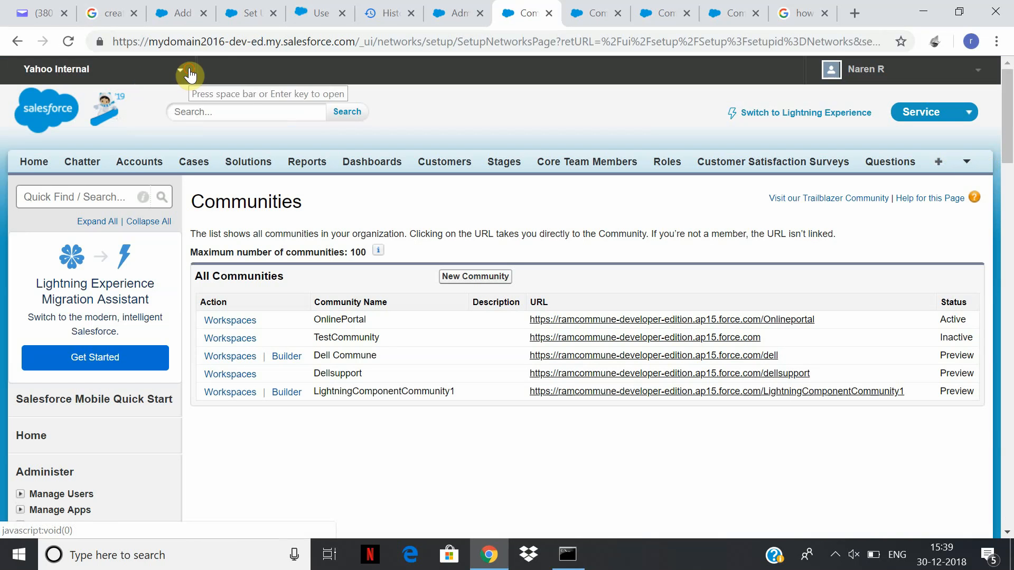
pyautogui.click(190, 75)
pyautogui.click(100, 200)
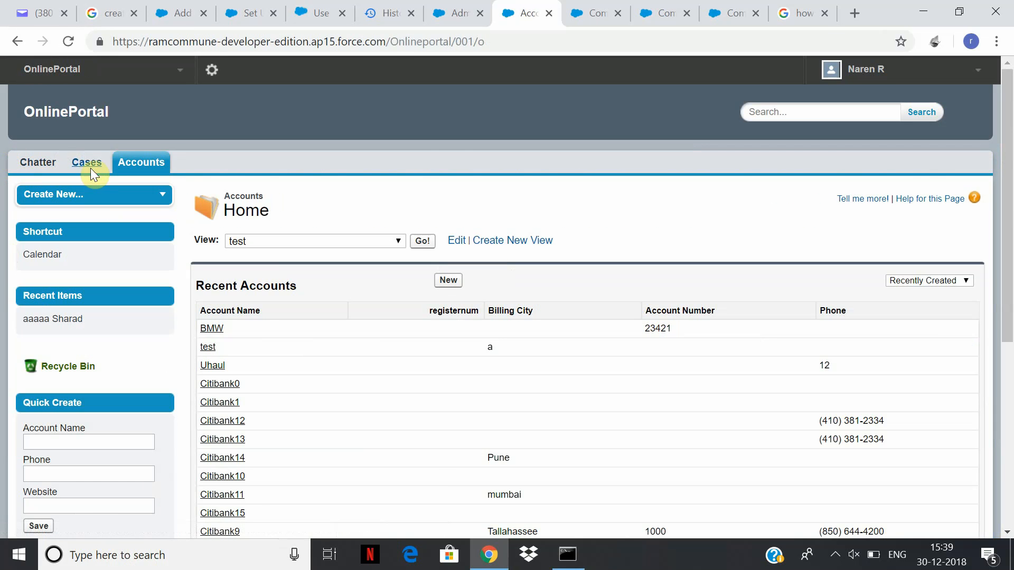
pyautogui.click(31, 164)
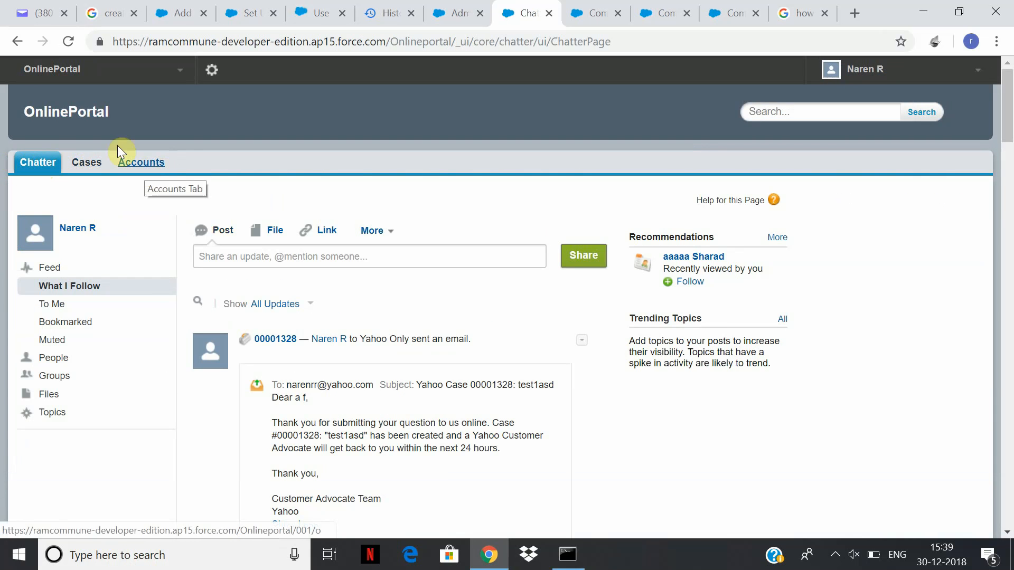
pyautogui.click(180, 69)
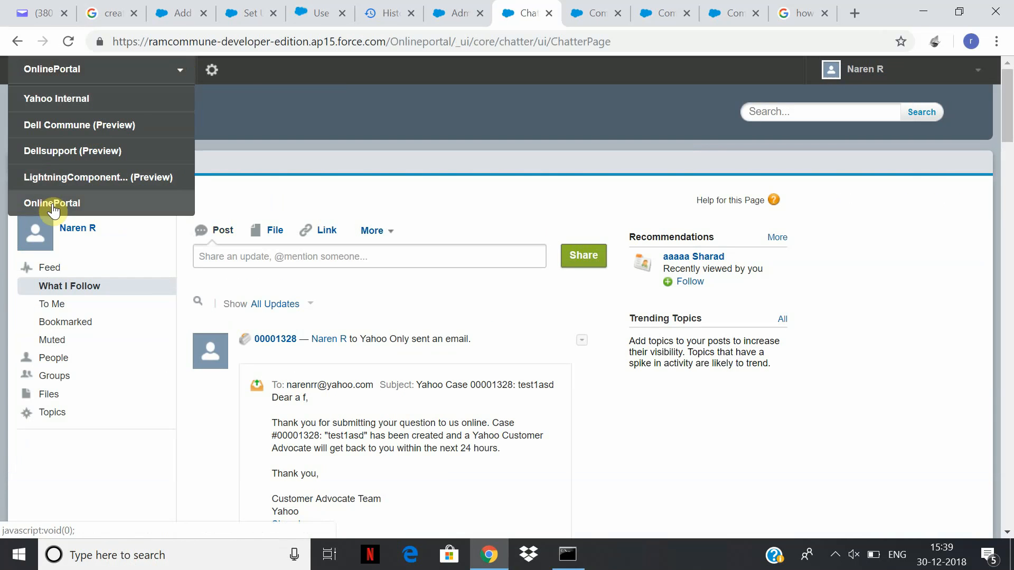
pyautogui.click(213, 70)
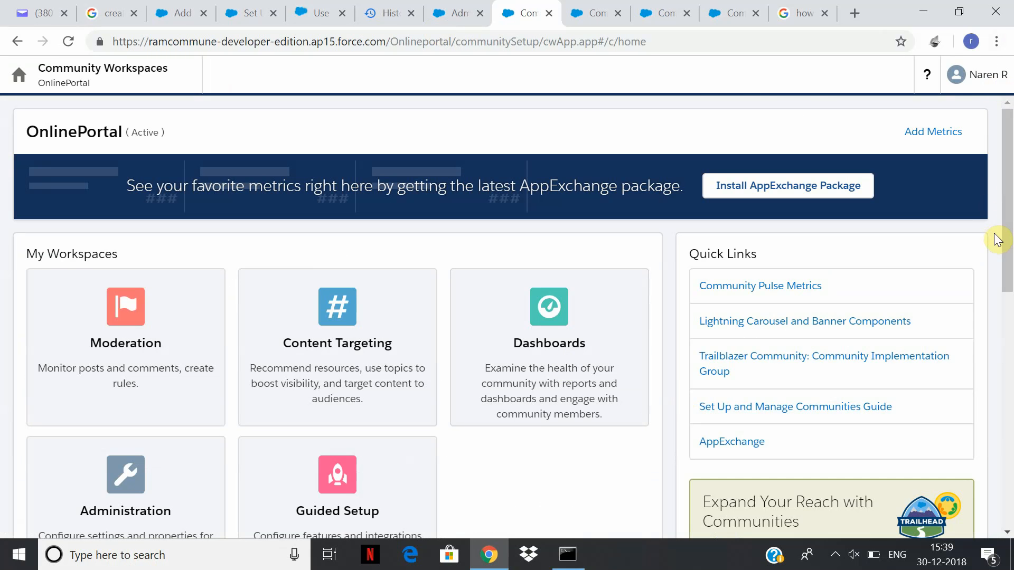
# Go into the Administration workspace of OnlinePortal and bring up its Pages settings.
pyautogui.scroll(-4, 997, 239)
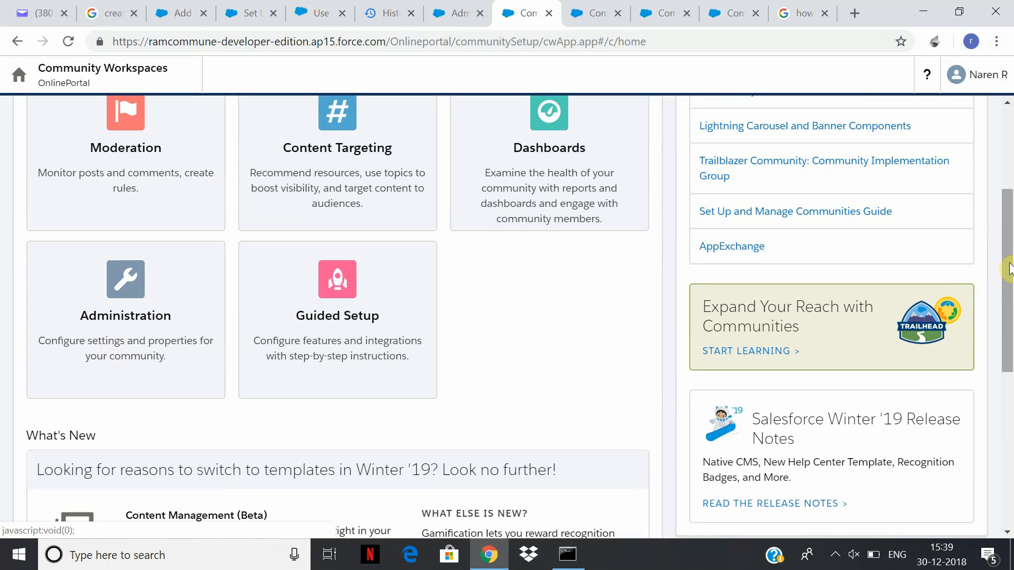
pyautogui.moveTo(1009, 269); pyautogui.dragTo(1009, 242)
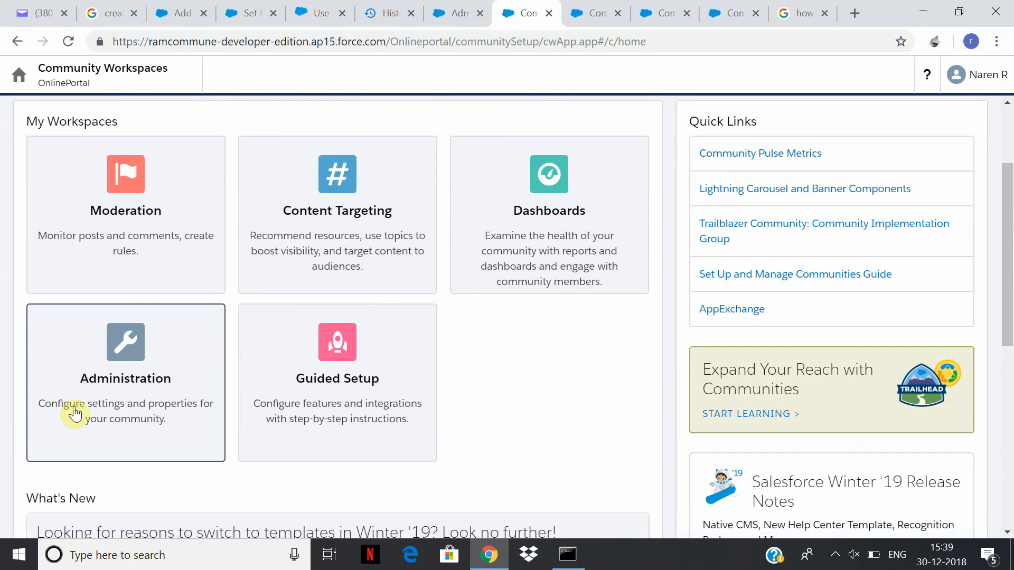
pyautogui.click(137, 391)
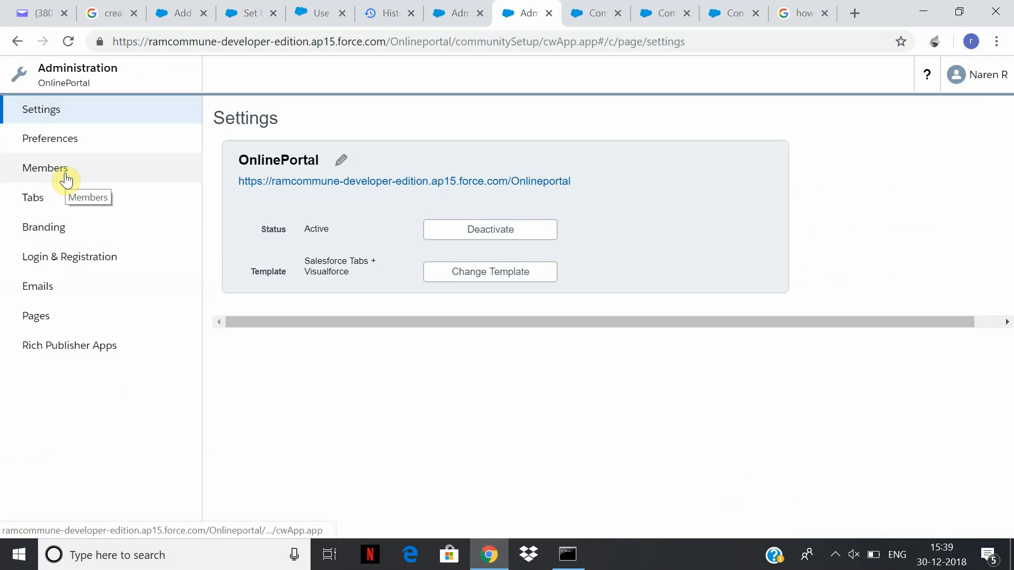
pyautogui.click(41, 327)
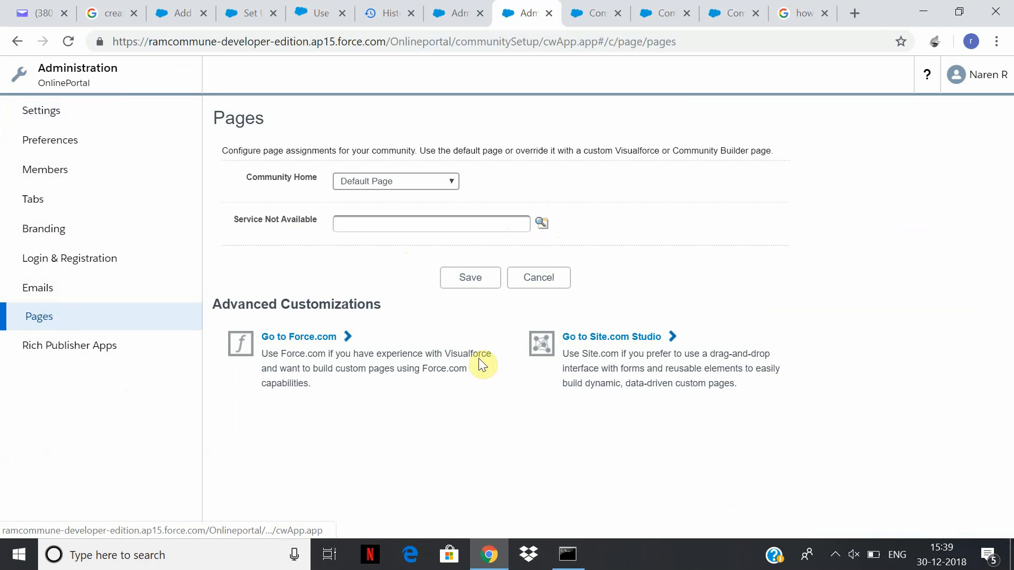
# Keep Community Home as Default Page and move to the Emails settings.
pyautogui.click(456, 188)
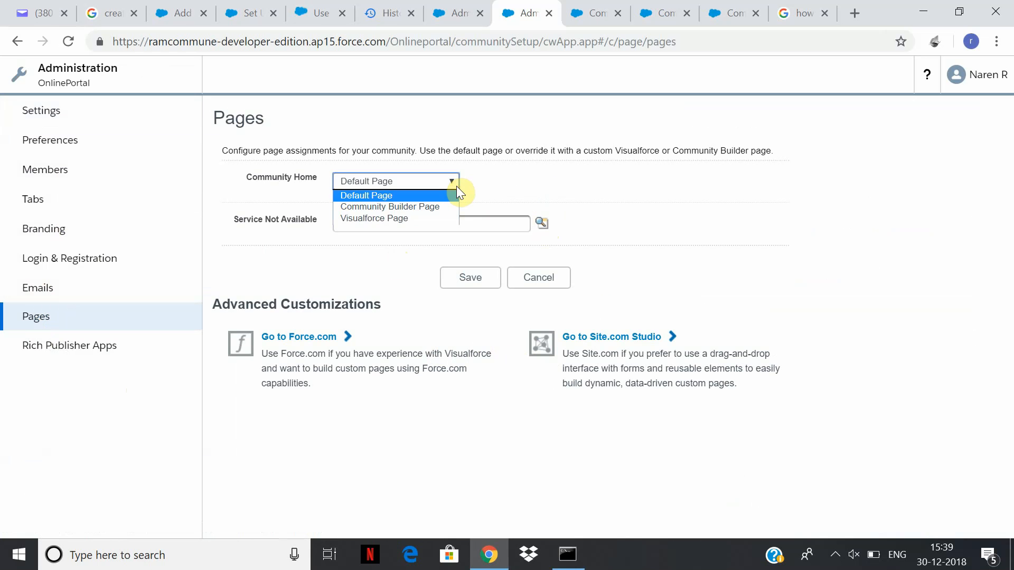
pyautogui.click(457, 186)
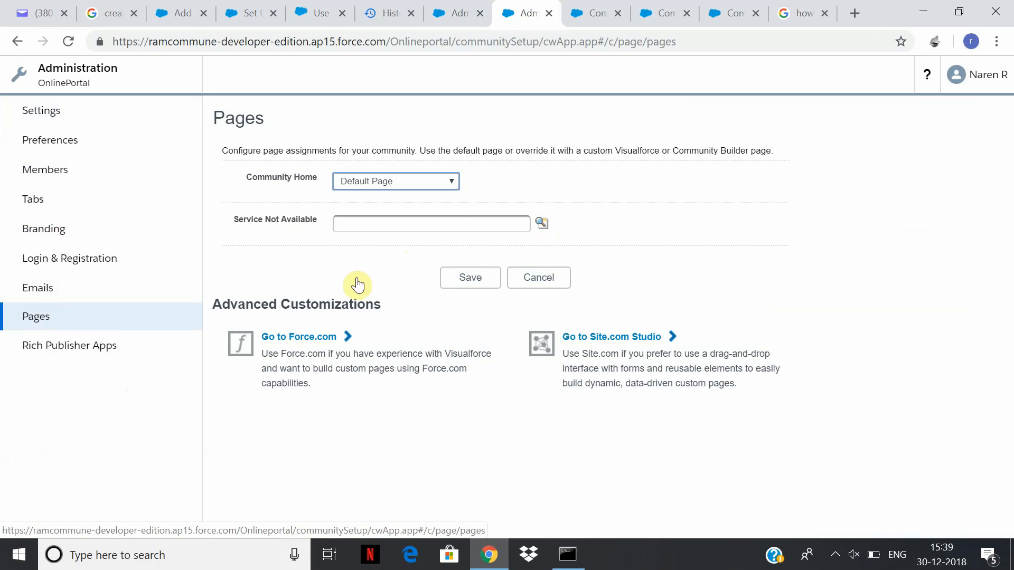
pyautogui.click(104, 298)
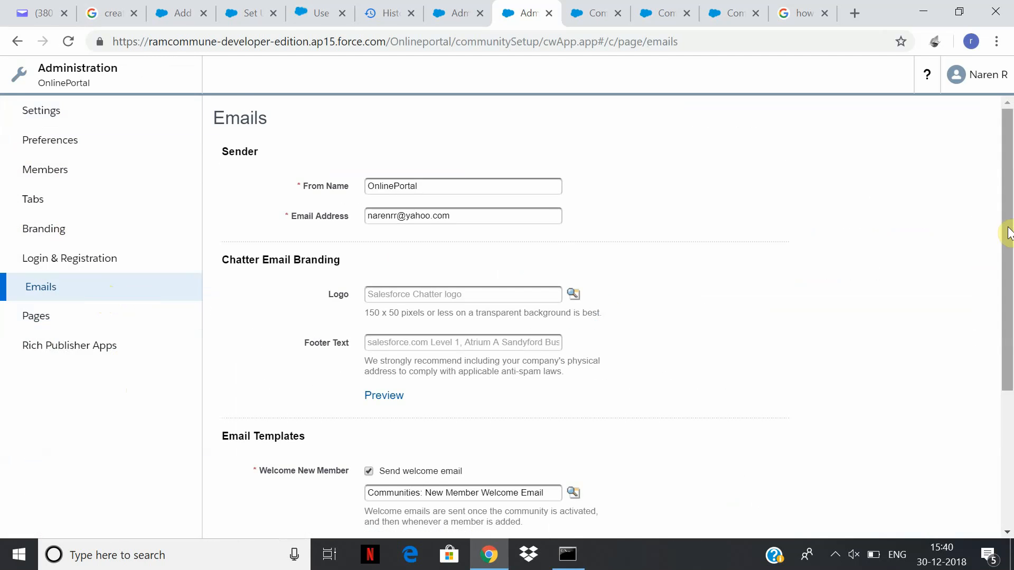
# Review the sender and Email Templates settings, then return to the Administration Settings page.
pyautogui.moveTo(1009, 228); pyautogui.dragTo(1010, 414)
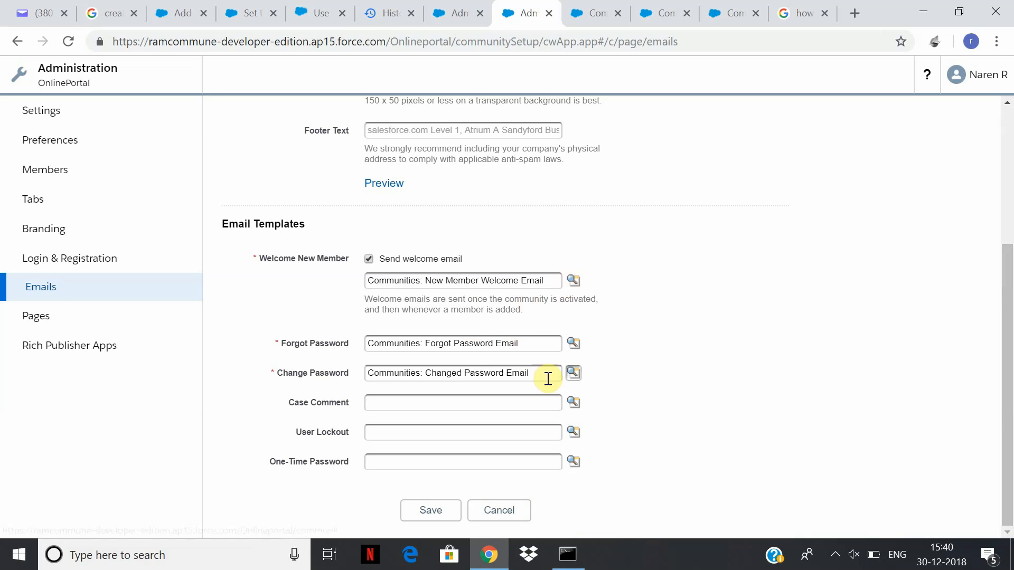
pyautogui.moveTo(1009, 398); pyautogui.dragTo(961, 12)
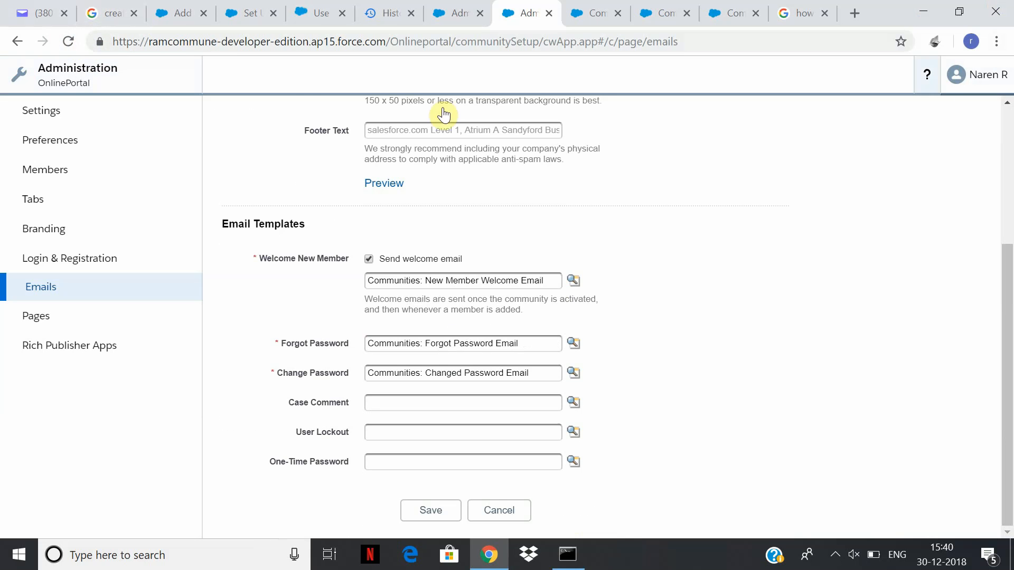
pyautogui.click(91, 83)
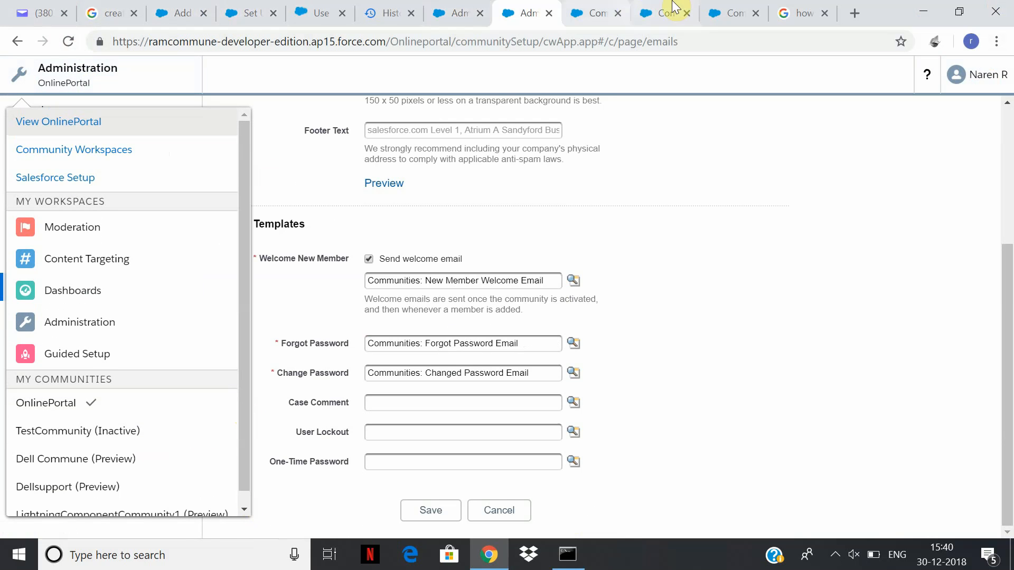
pyautogui.click(454, 11)
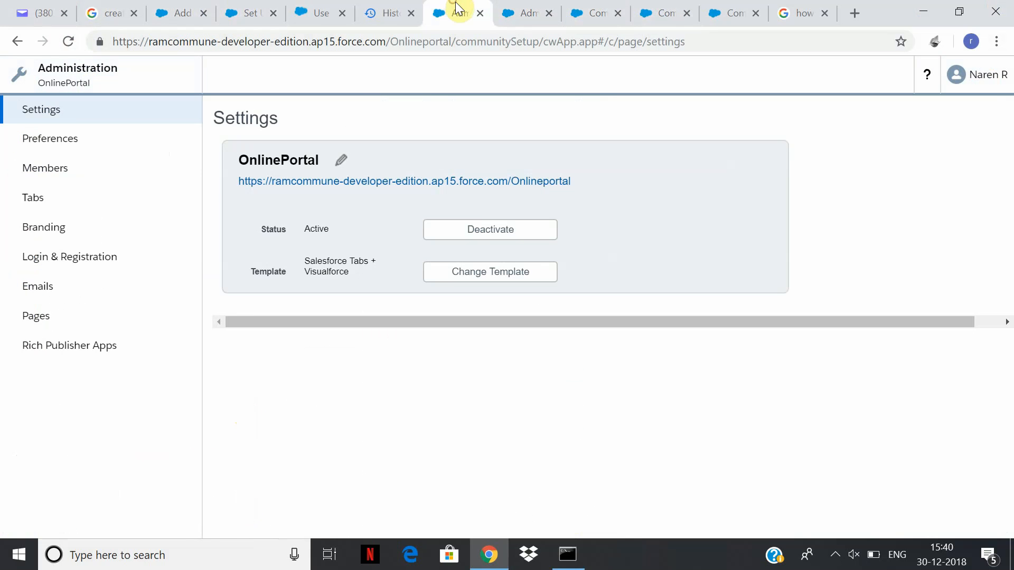
pyautogui.click(135, 91)
pyautogui.click(964, 77)
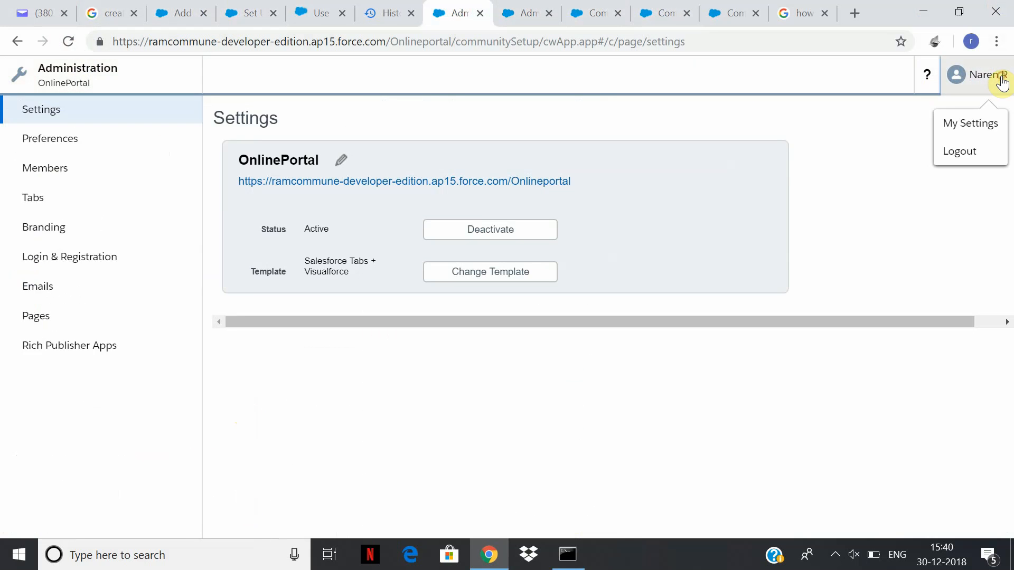
pyautogui.click(555, 7)
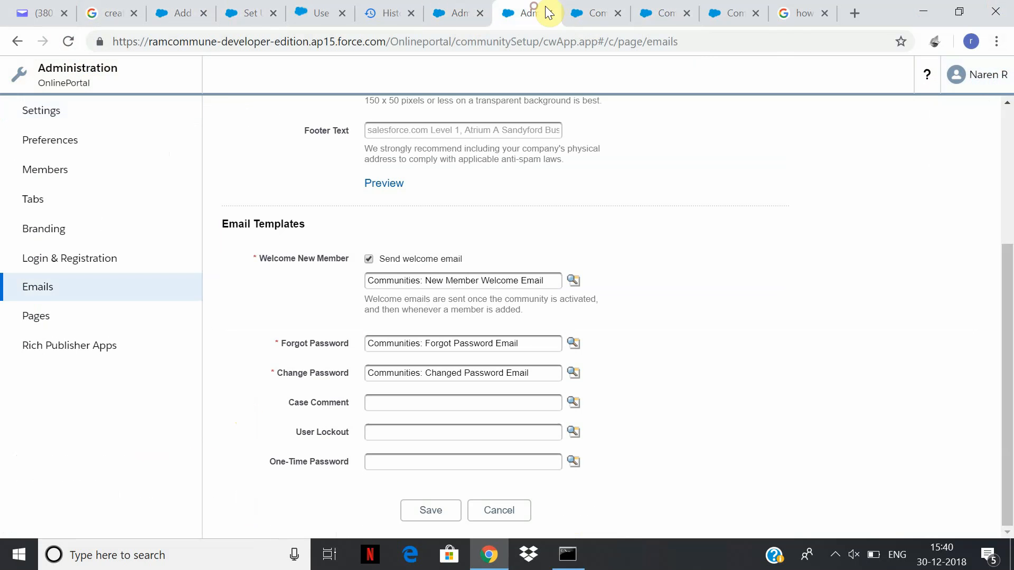
pyautogui.click(43, 125)
pyautogui.click(125, 84)
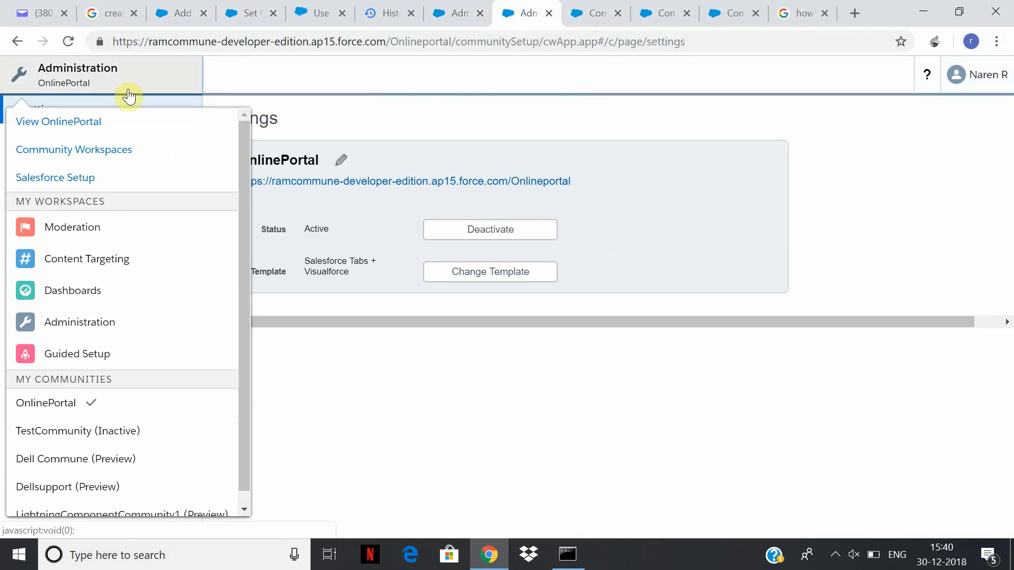
# Go to Salesforce Setup, then the Accounts tab, and open the BMW account record.
pyautogui.click(110, 178)
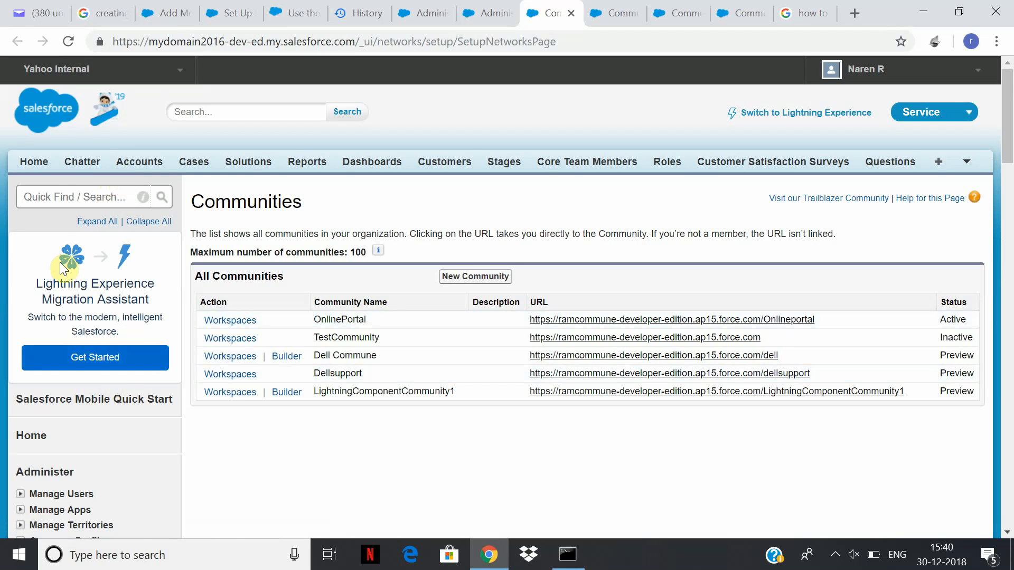
pyautogui.click(136, 169)
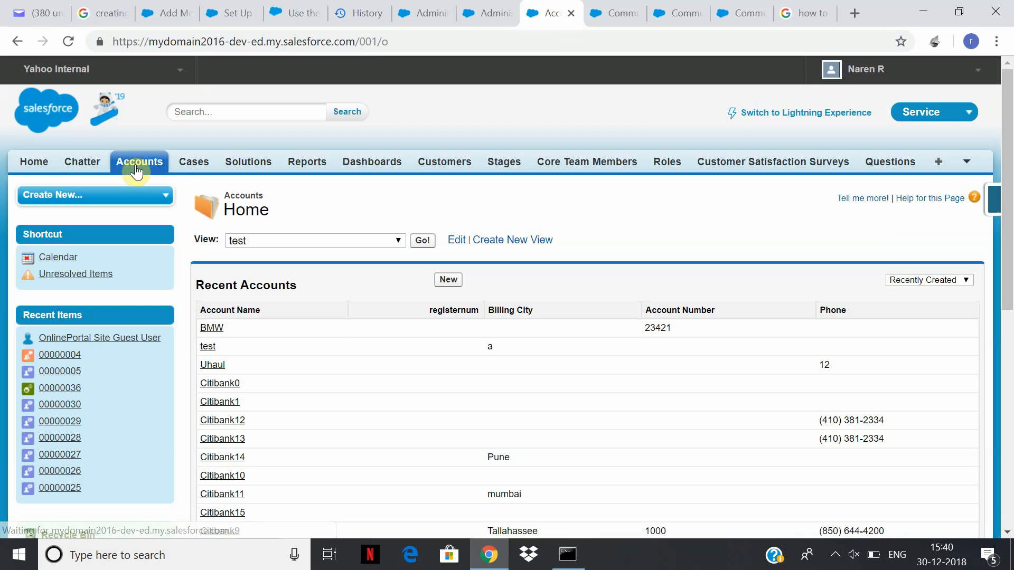
pyautogui.click(213, 330)
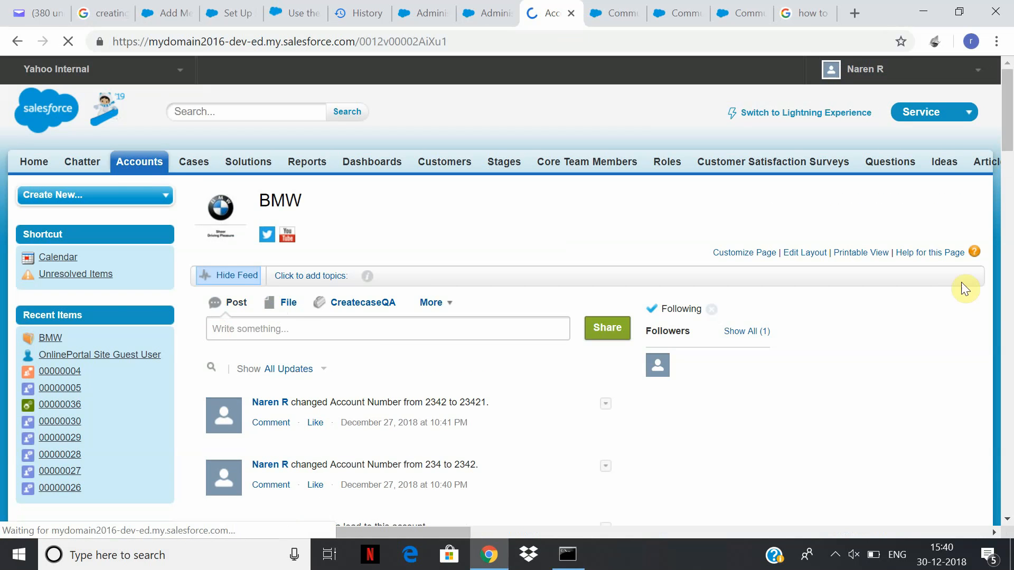
# Enable the BMW account as a partner via Manage External Account and confirm.
pyautogui.click(230, 282)
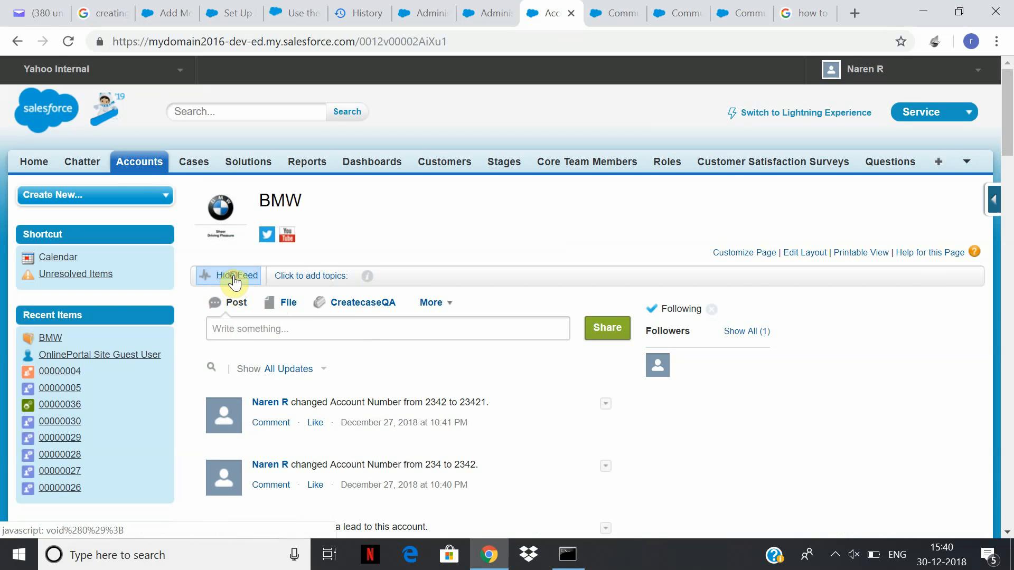
pyautogui.tripleClick(737, 356)
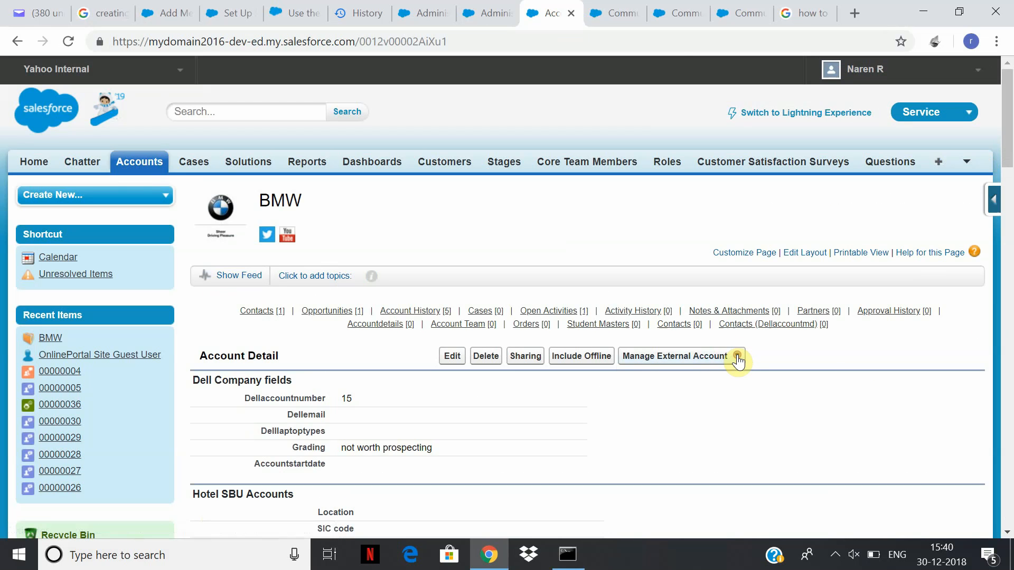
pyautogui.click(673, 375)
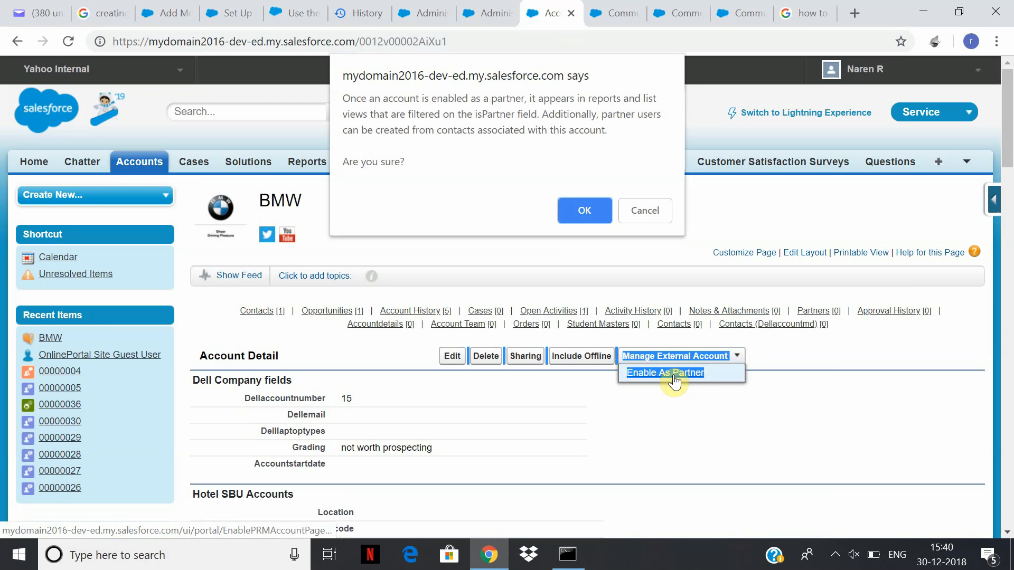
pyautogui.click(580, 211)
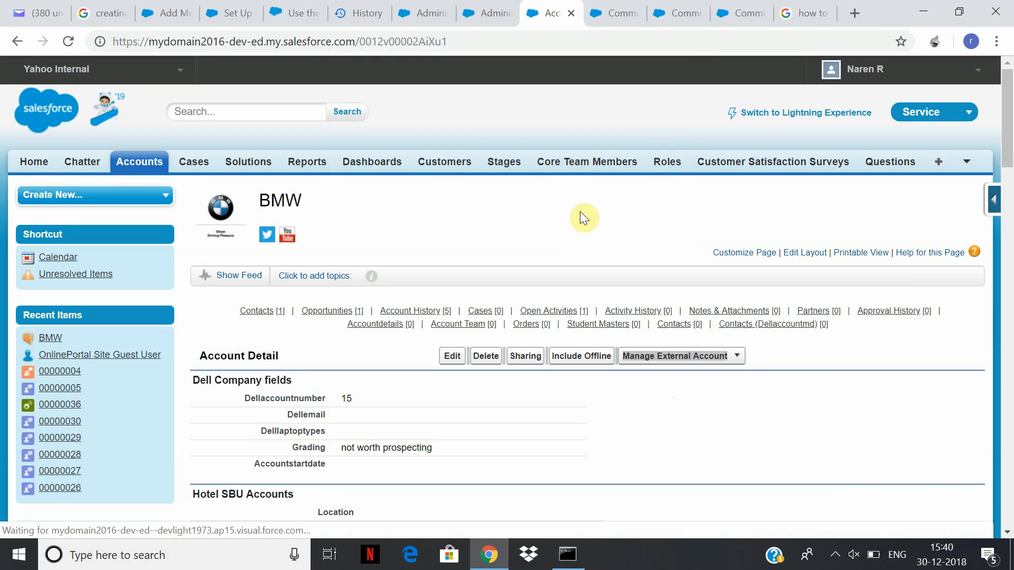
pyautogui.click(736, 358)
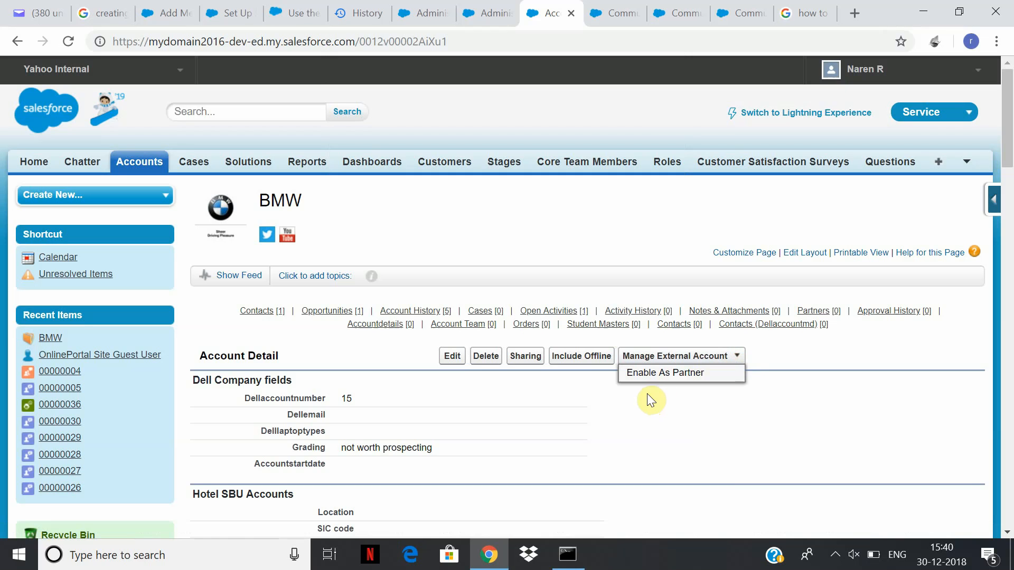
pyautogui.click(660, 376)
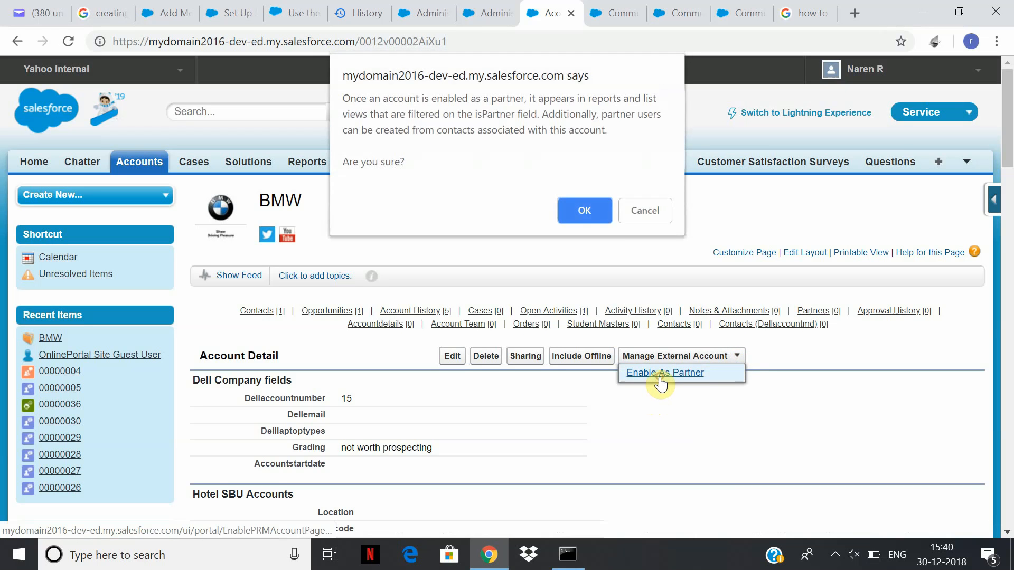
pyautogui.click(584, 211)
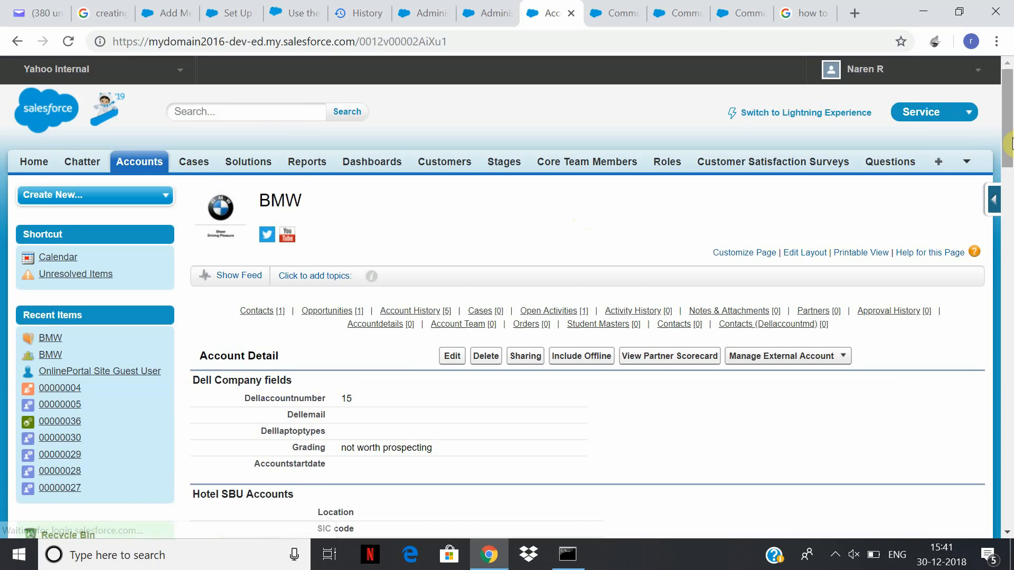
pyautogui.scroll(-2, 1010, 143)
# Scroll to the BMW account's Contacts list and open the test BMW contact record.
pyautogui.click(844, 271)
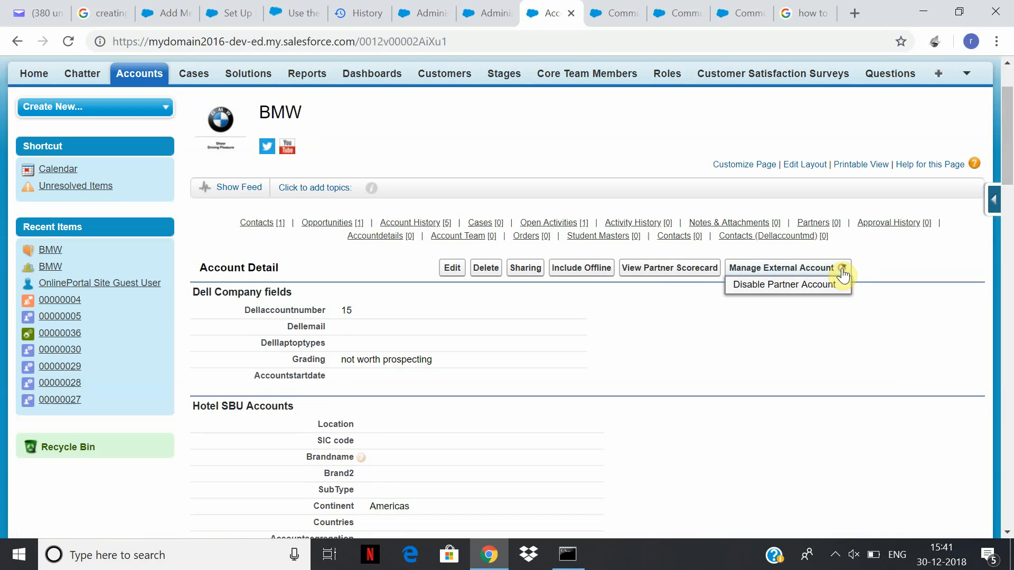
pyautogui.click(795, 274)
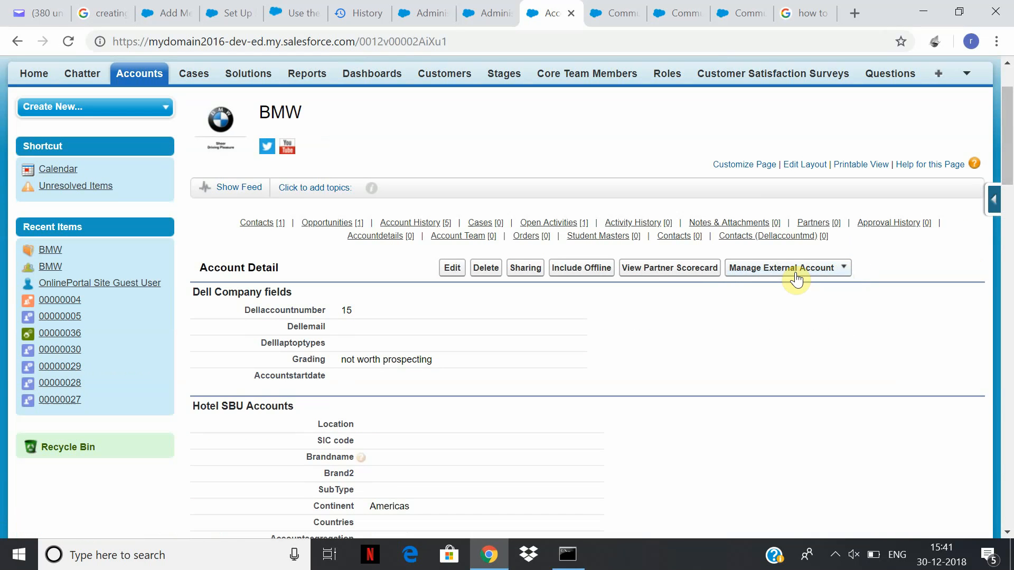
pyautogui.click(796, 276)
pyautogui.click(793, 269)
pyautogui.moveTo(1007, 159); pyautogui.dragTo(1009, 228)
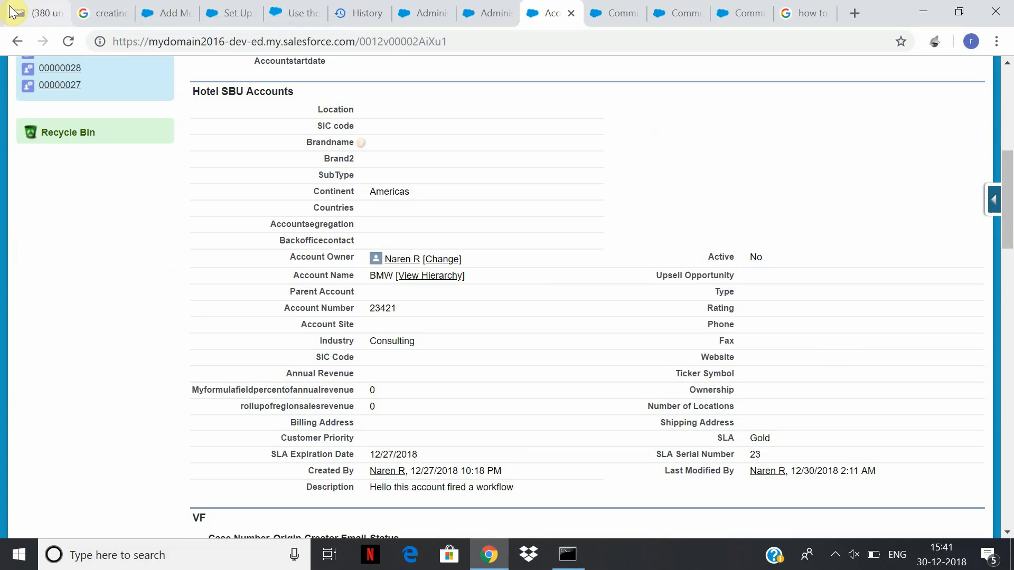
pyautogui.moveTo(1011, 213); pyautogui.dragTo(1012, 326)
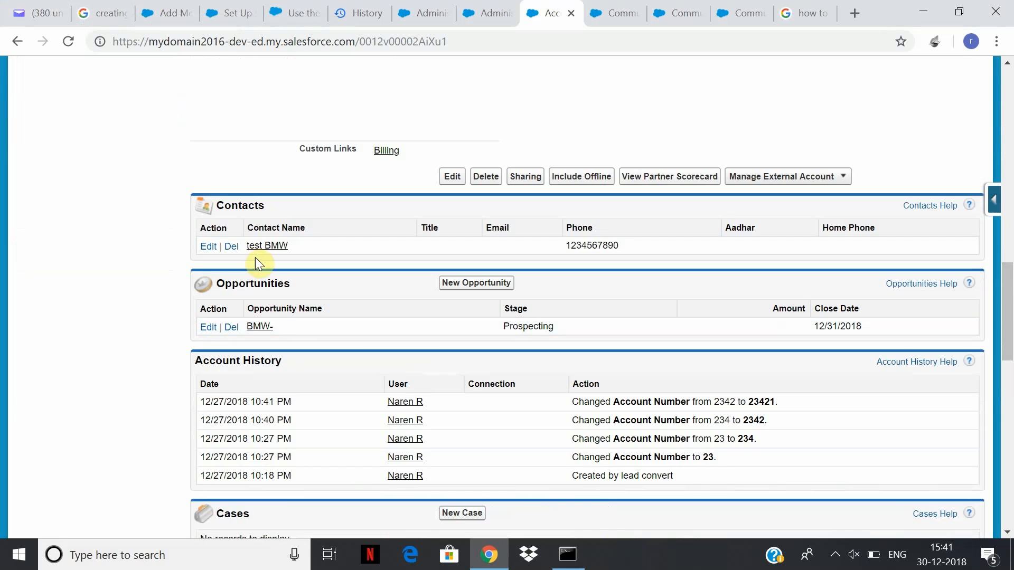
pyautogui.click(273, 247)
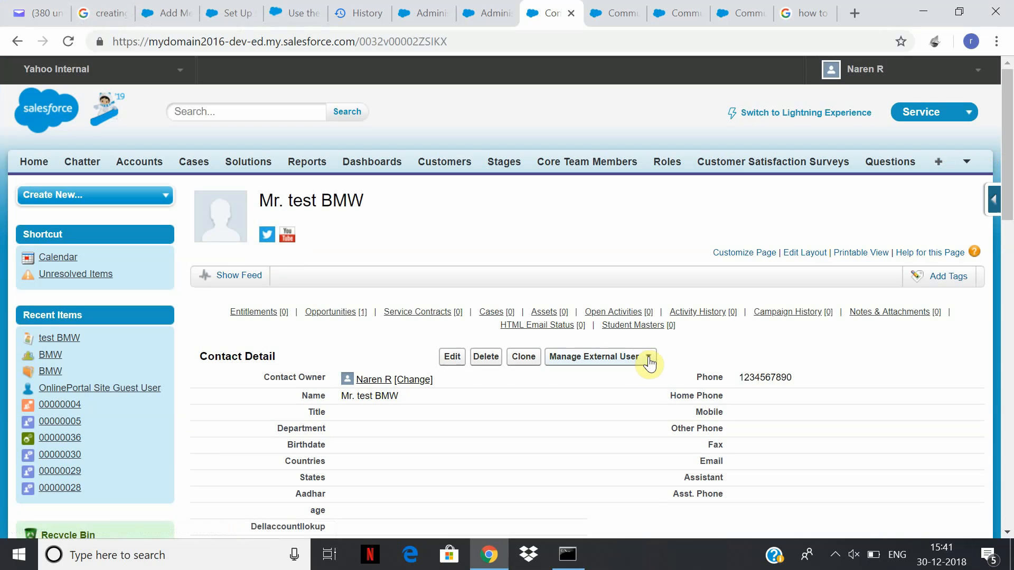
pyautogui.click(649, 358)
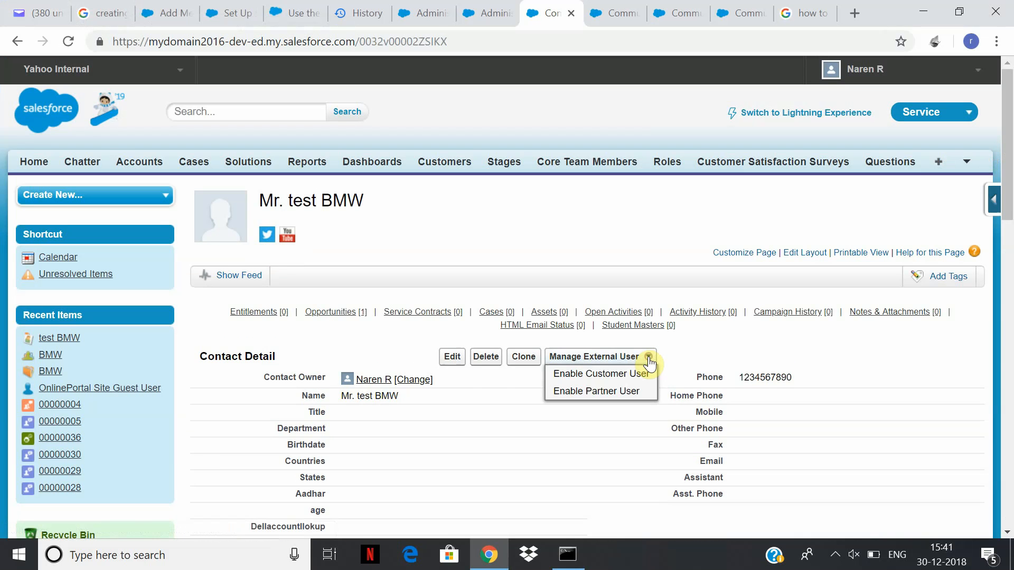
# Enable test BMW as a customer user with Customer Community Login license and profile.
pyautogui.click(604, 375)
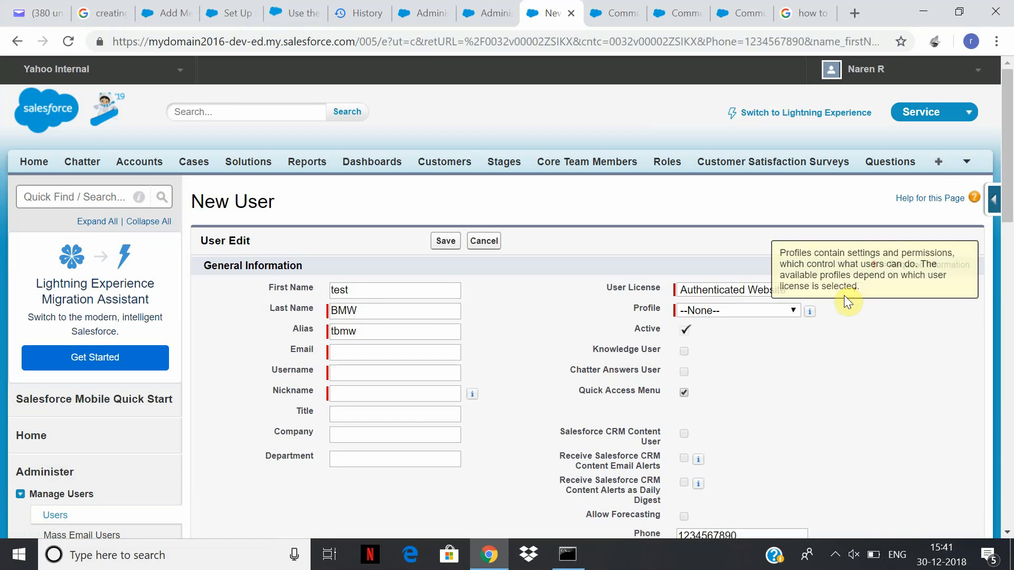
pyautogui.click(792, 291)
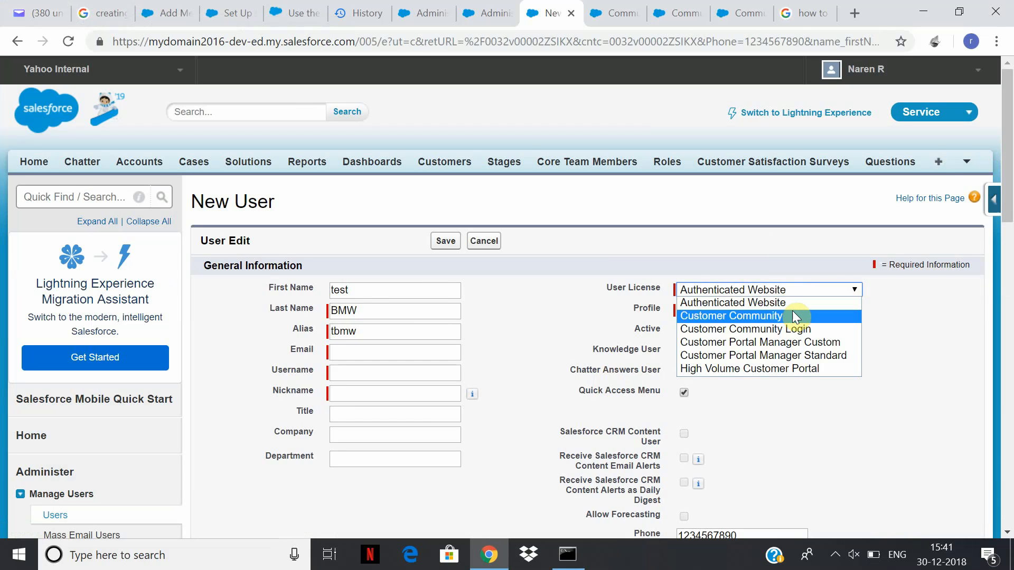
pyautogui.click(800, 328)
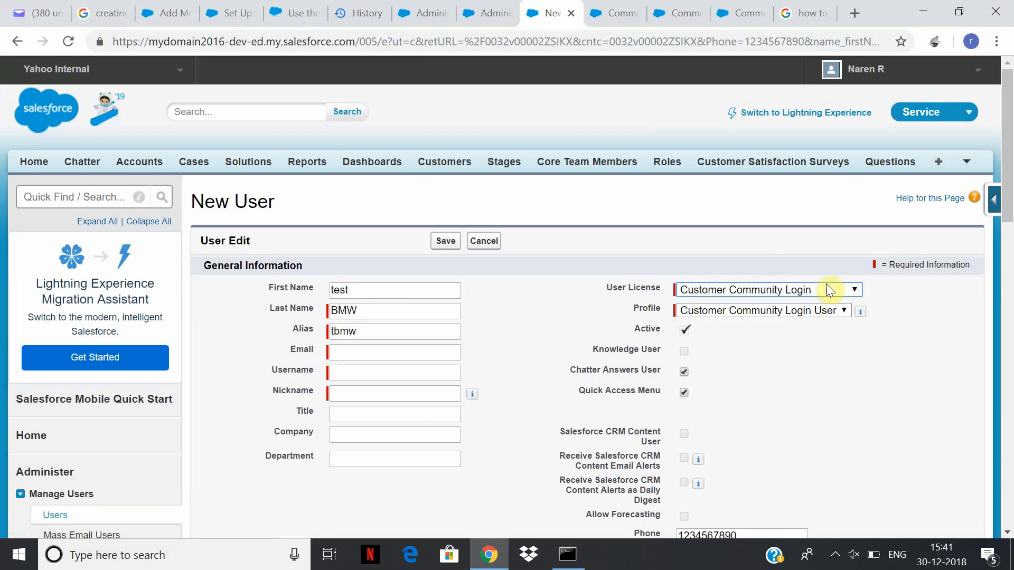
pyautogui.click(844, 314)
pyautogui.click(843, 323)
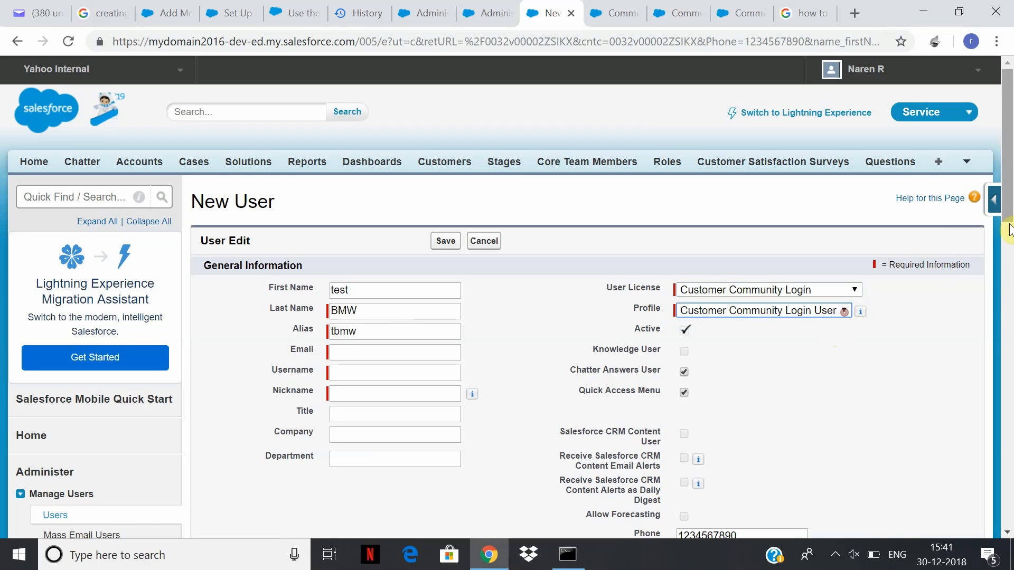
pyautogui.moveTo(1008, 186); pyautogui.dragTo(1010, 237)
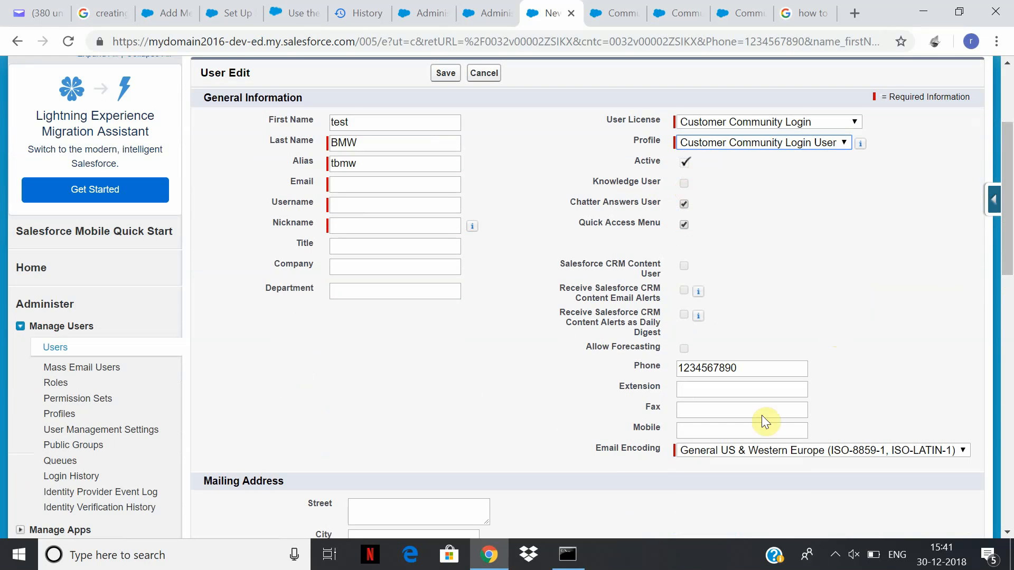
pyautogui.click(1010, 444)
pyautogui.moveTo(1010, 298); pyautogui.dragTo(1011, 122)
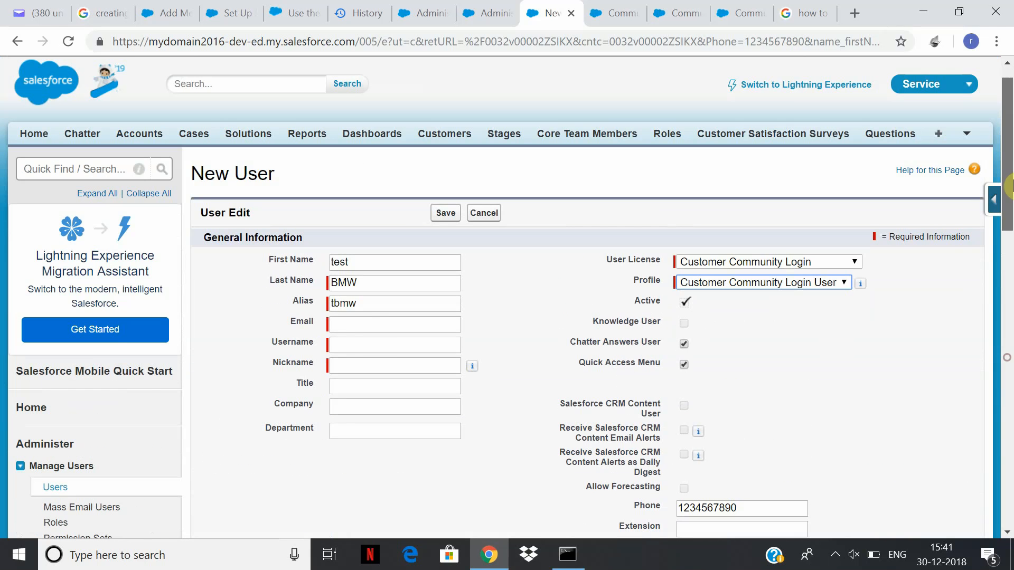
# Enter the contact's e-mail address, append 11 to the username, and save the user.
pyautogui.click(371, 323)
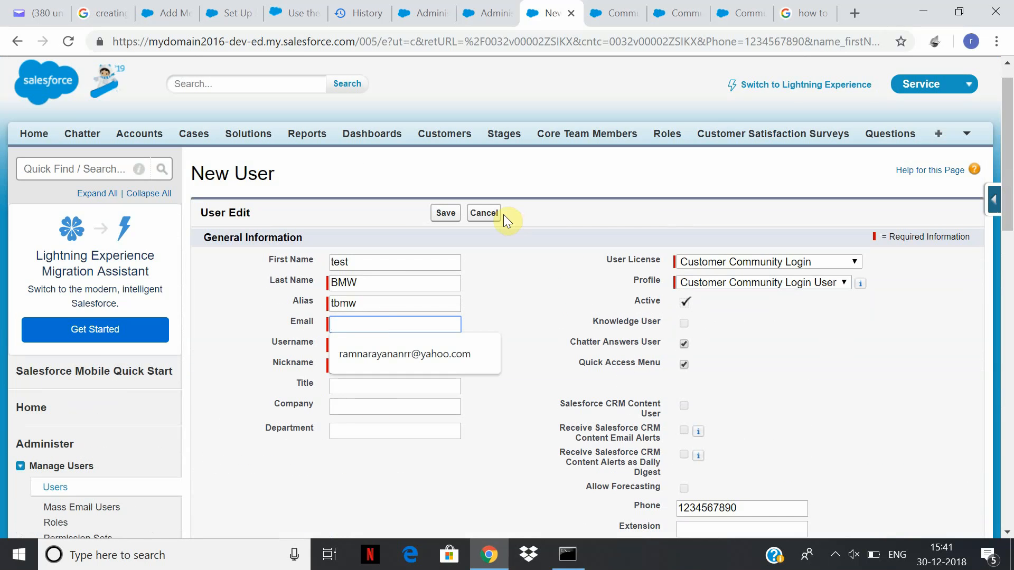
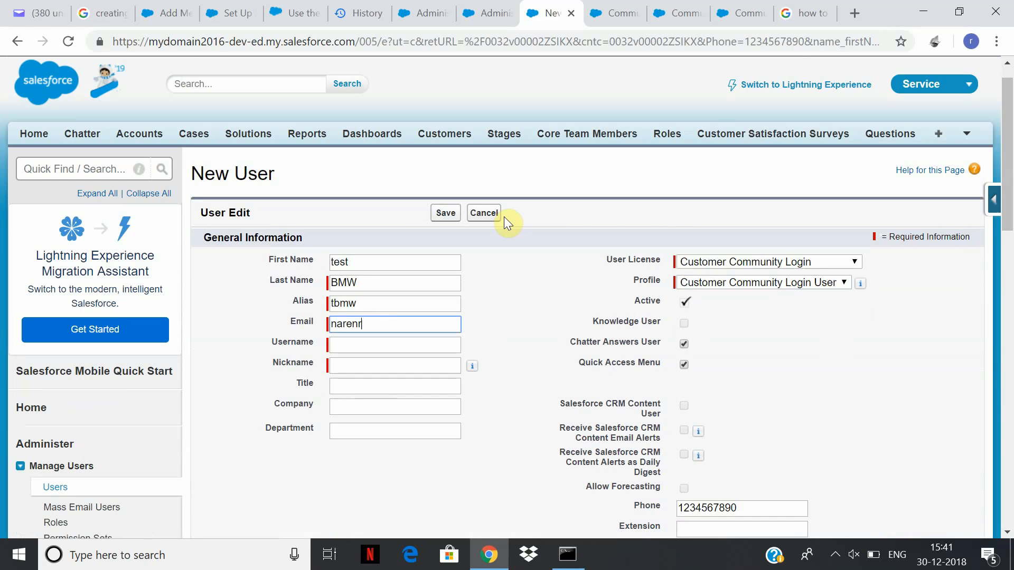
pyautogui.press('Tab')
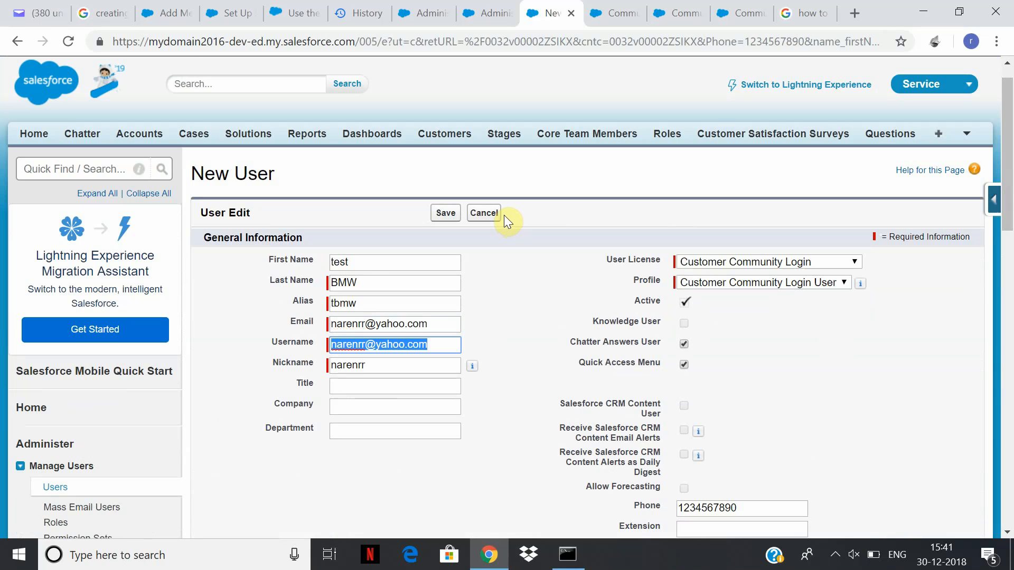
pyautogui.click(365, 344)
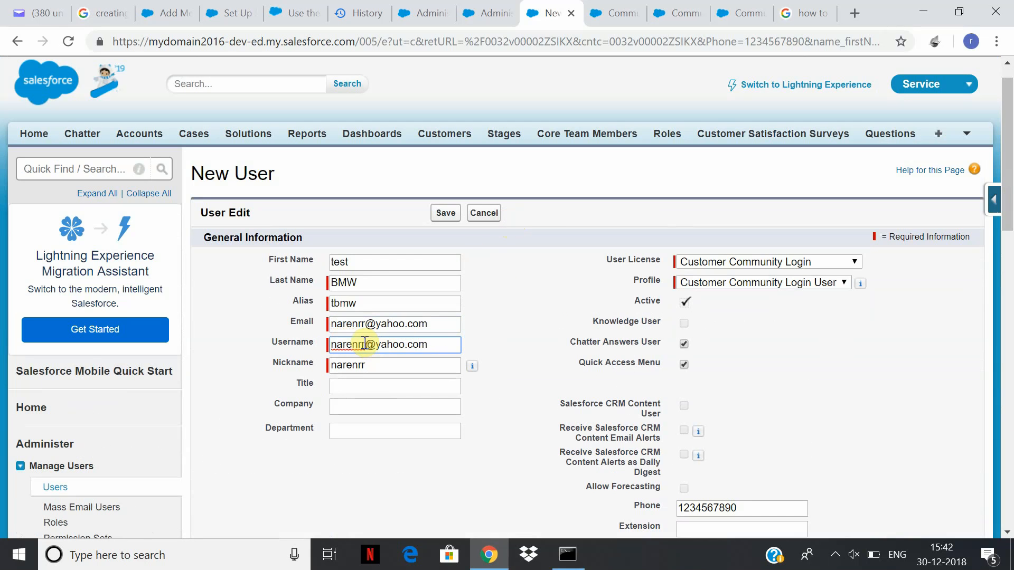
pyautogui.write('11')
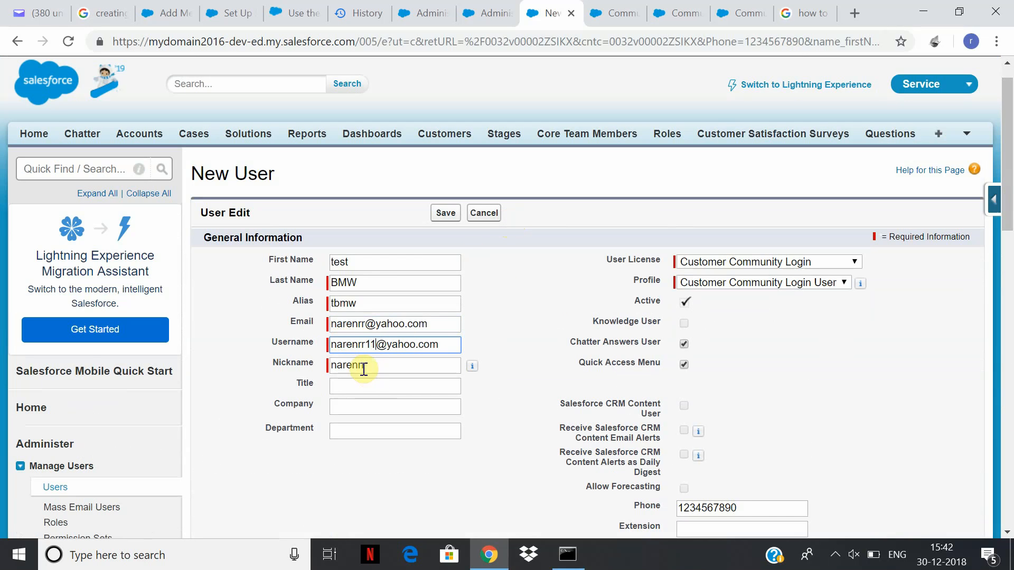
pyautogui.click(370, 365)
pyautogui.click(444, 212)
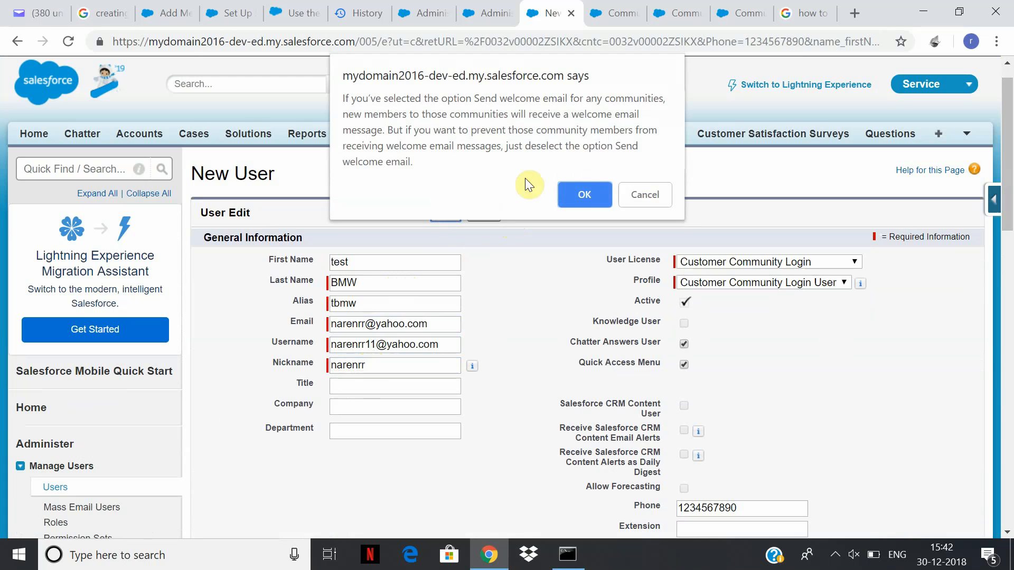
# Append 1 to the test BMW user's duplicate nickname and save the user past the welcome-email notices.
pyautogui.click(595, 192)
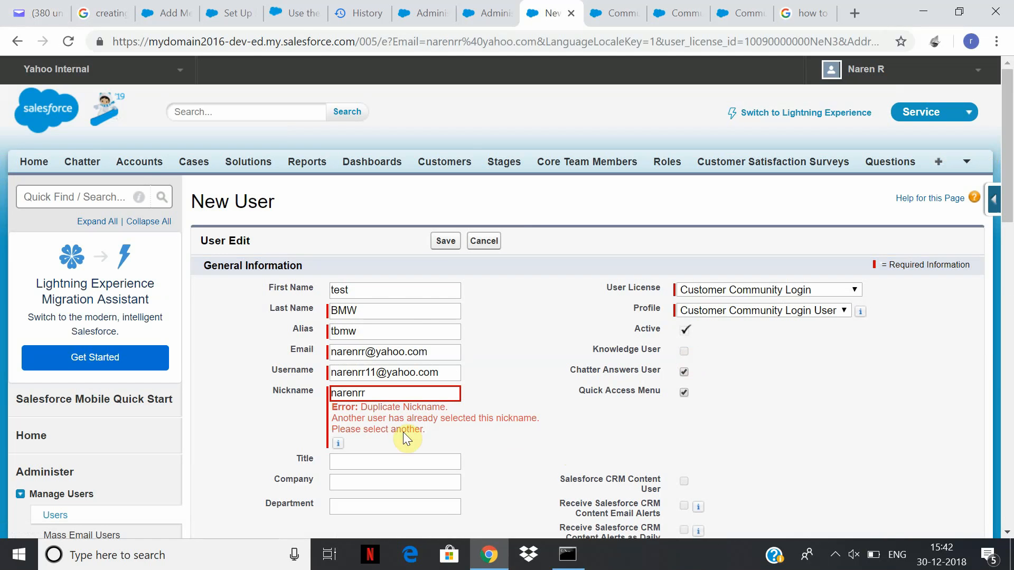
pyautogui.click(383, 391)
pyautogui.write('11')
pyautogui.click(450, 245)
pyautogui.click(621, 193)
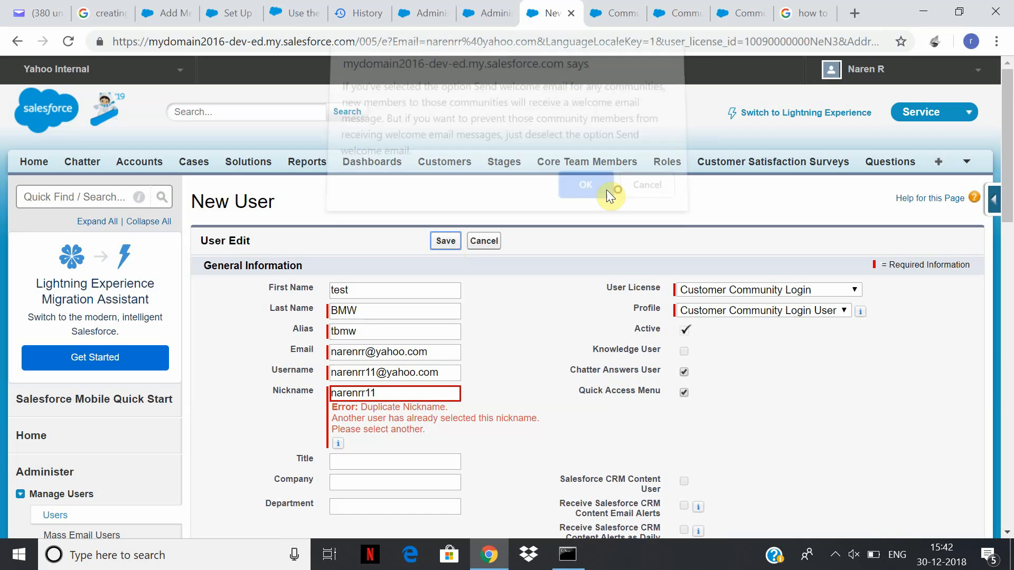
pyautogui.click(446, 241)
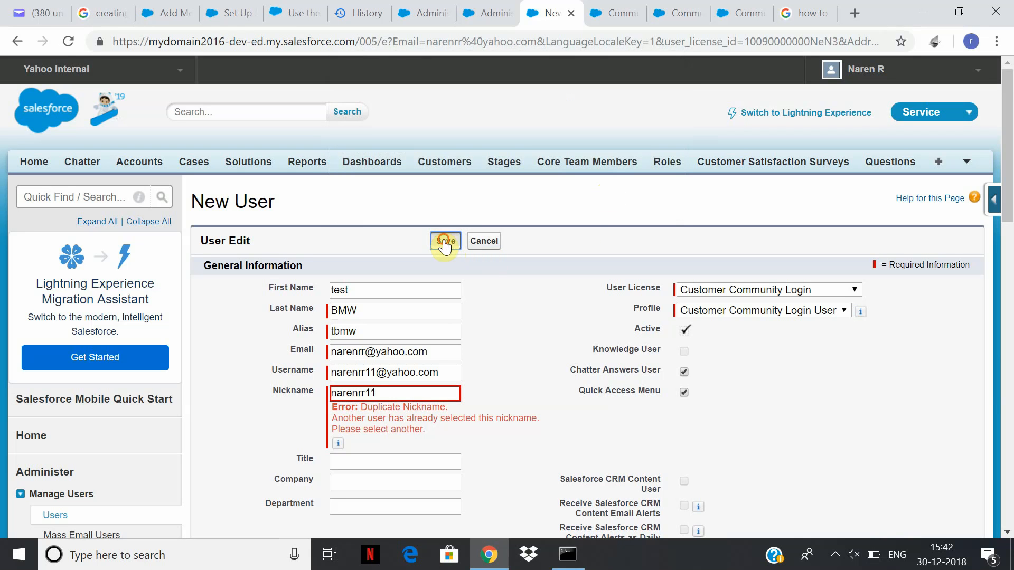
pyautogui.click(591, 193)
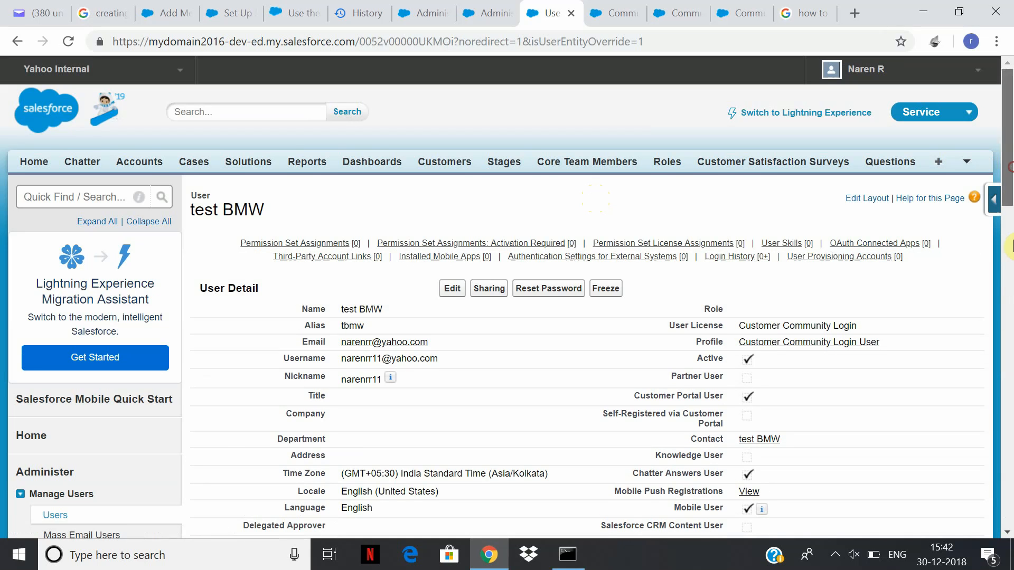
# Scroll through the saved test BMW user's details, then move to the Google search tab's address bar.
pyautogui.click(1008, 336)
pyautogui.scroll(15, 138, 347)
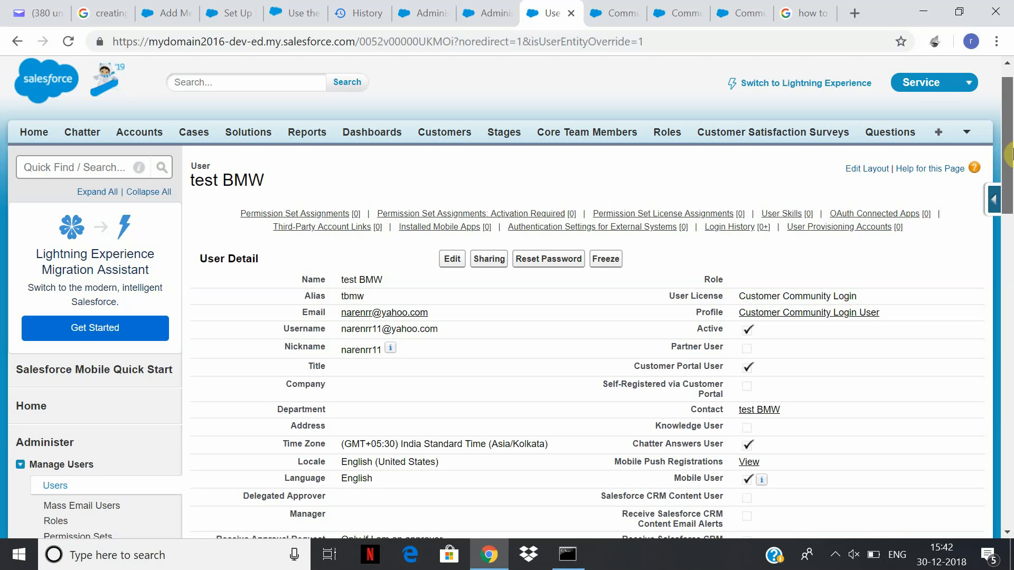
pyautogui.click(806, 14)
pyautogui.hotkey('ctrl', 'l')
# Go to Yahoo Mail and open the undeliverable 'Welcome to OnlinePortal' message in Spam, scrolling to its link.
pyautogui.write('yahoo')
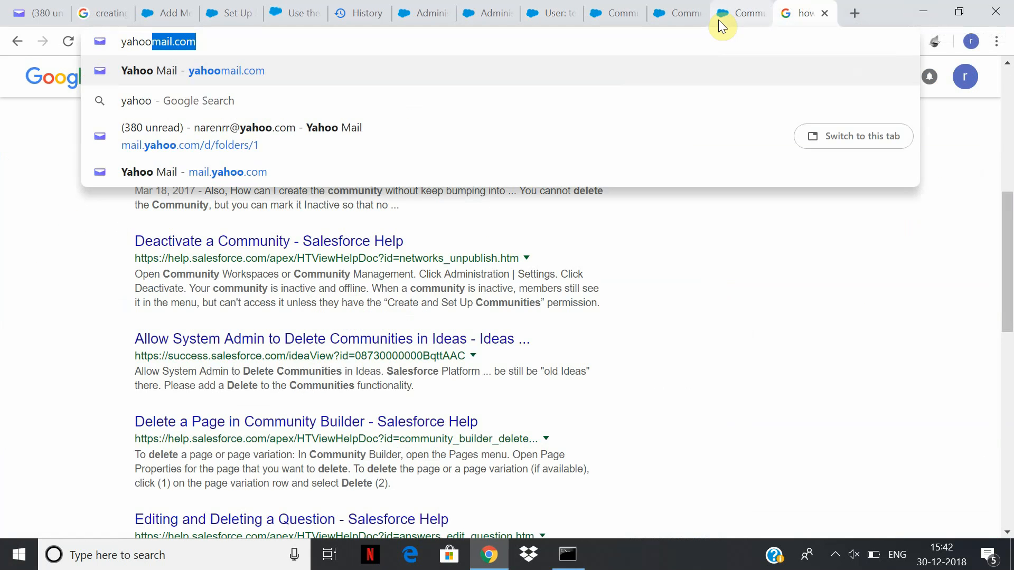
pyautogui.press('Return')
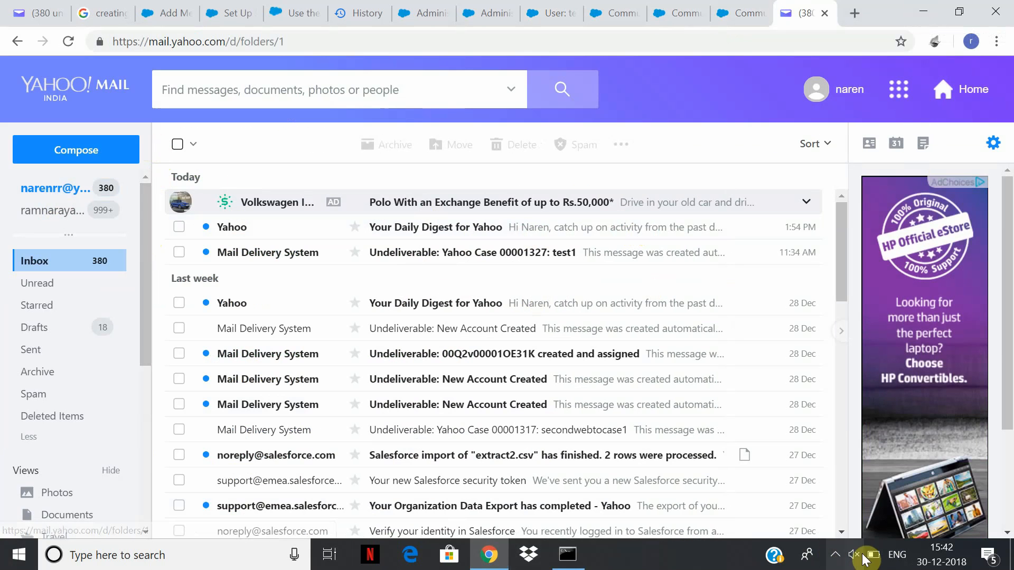
pyautogui.click(835, 555)
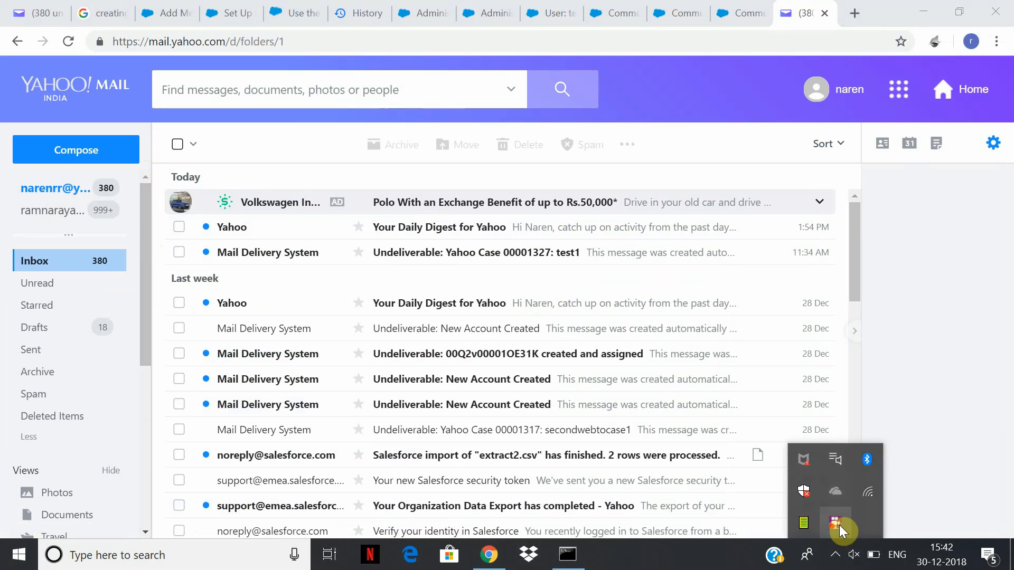
pyautogui.click(20, 393)
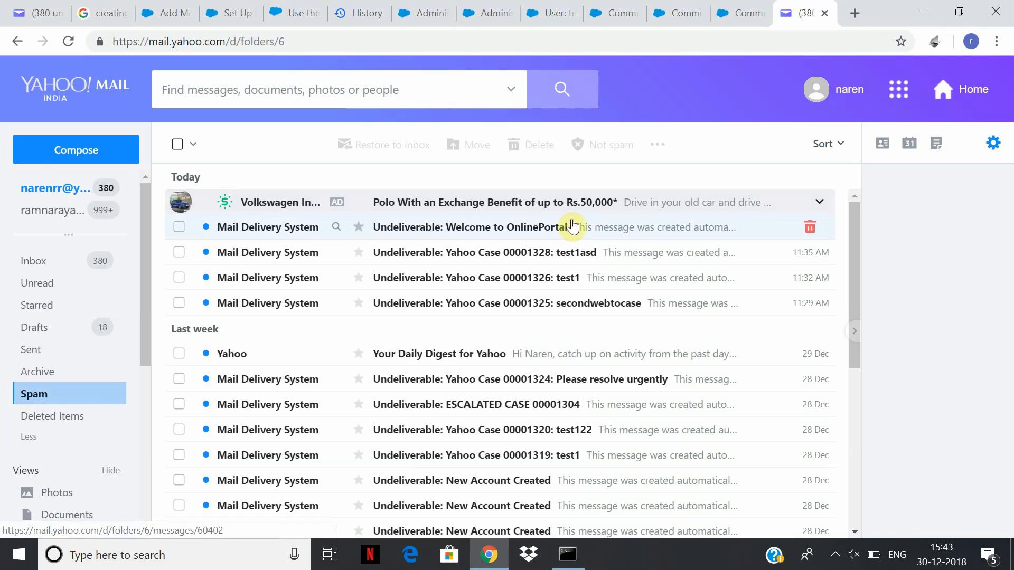
pyautogui.click(711, 229)
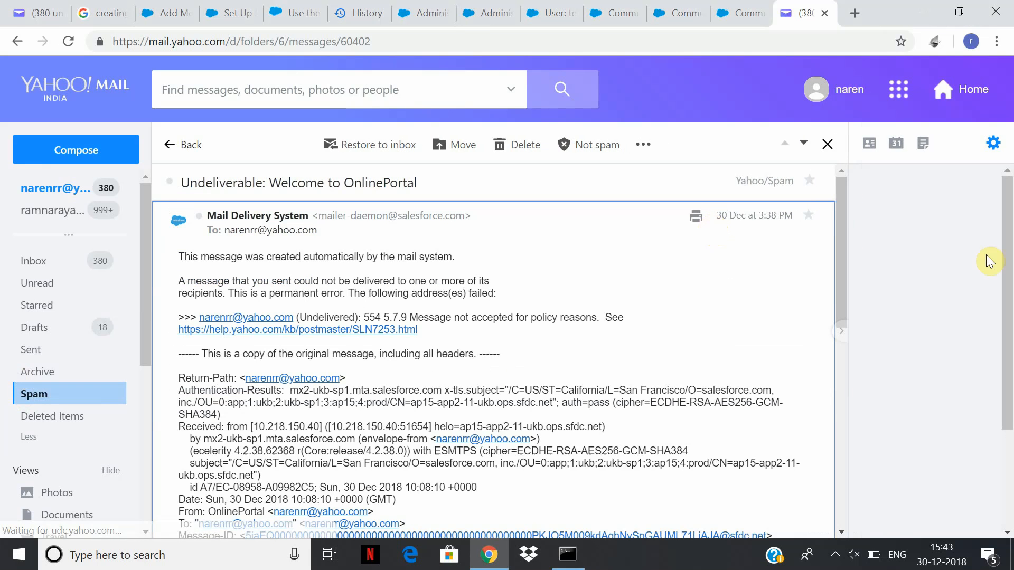
pyautogui.scroll(-6, 822, 309)
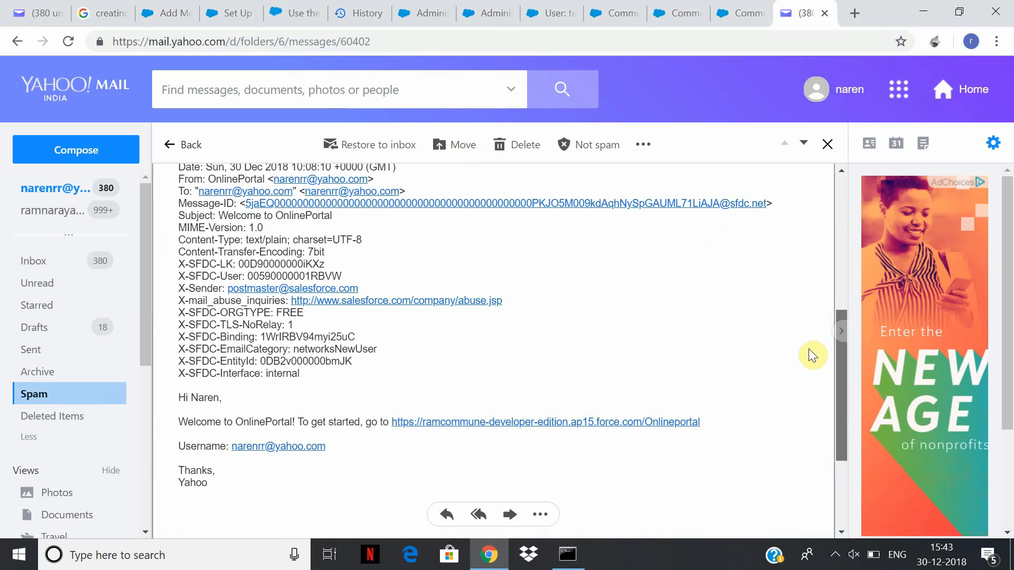
# Follow the email's force.com link to OnlinePortal's Chatter home, comparing it with the email, and open the user menu.
pyautogui.click(502, 423)
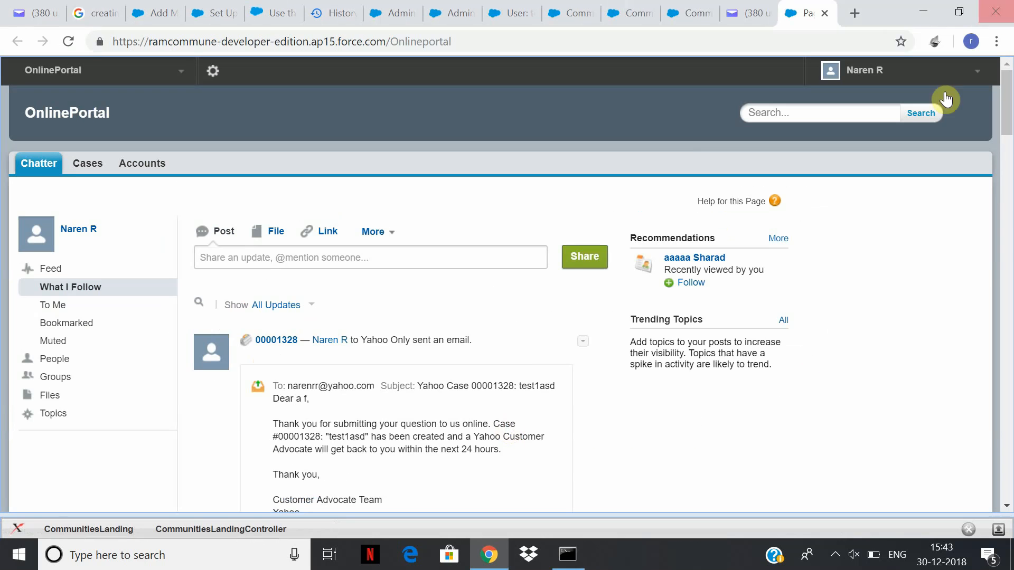
pyautogui.click(755, 16)
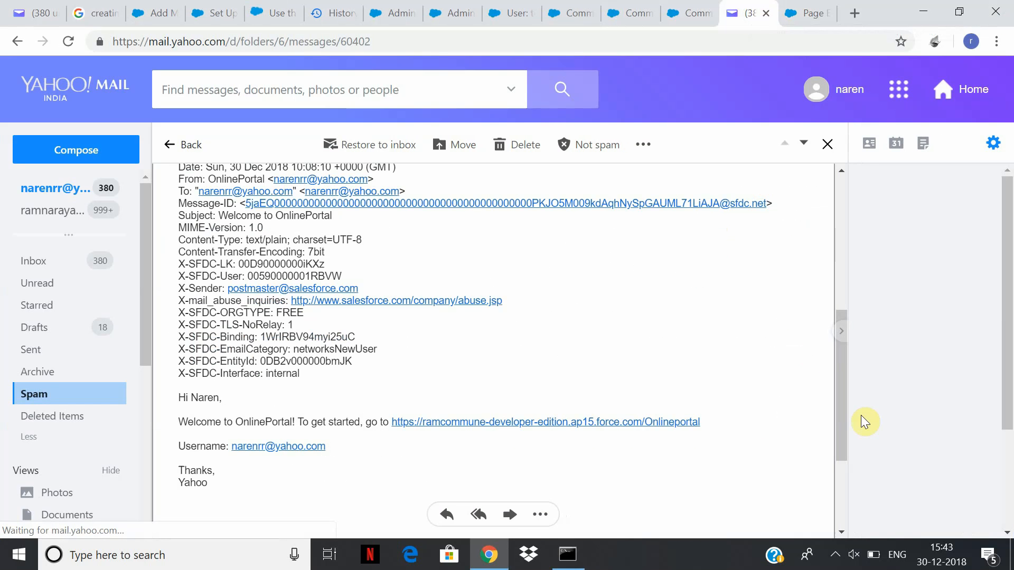
pyautogui.scroll(-3, 842, 386)
pyautogui.click(812, 9)
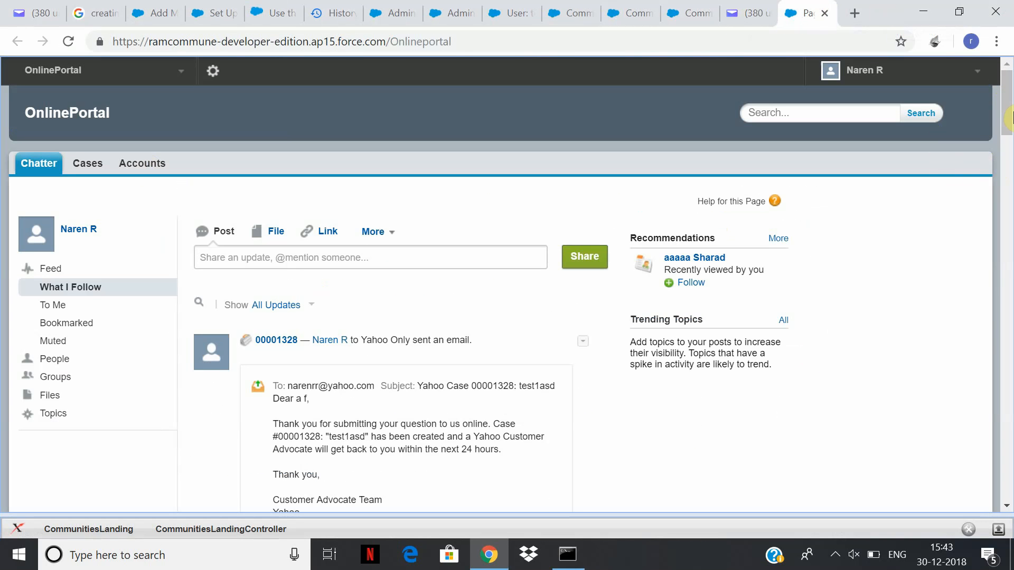
pyautogui.click(749, 15)
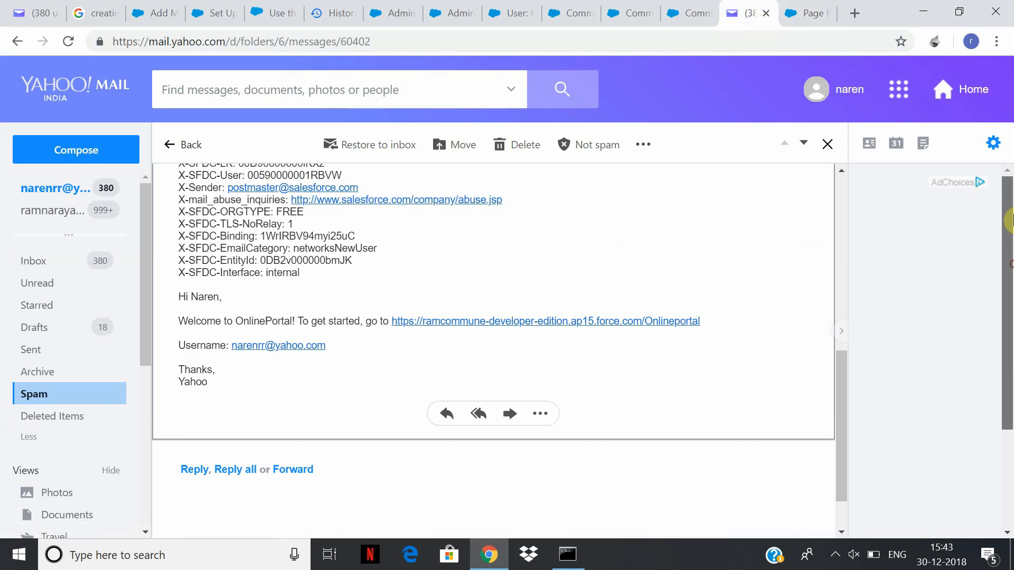
pyautogui.click(797, 13)
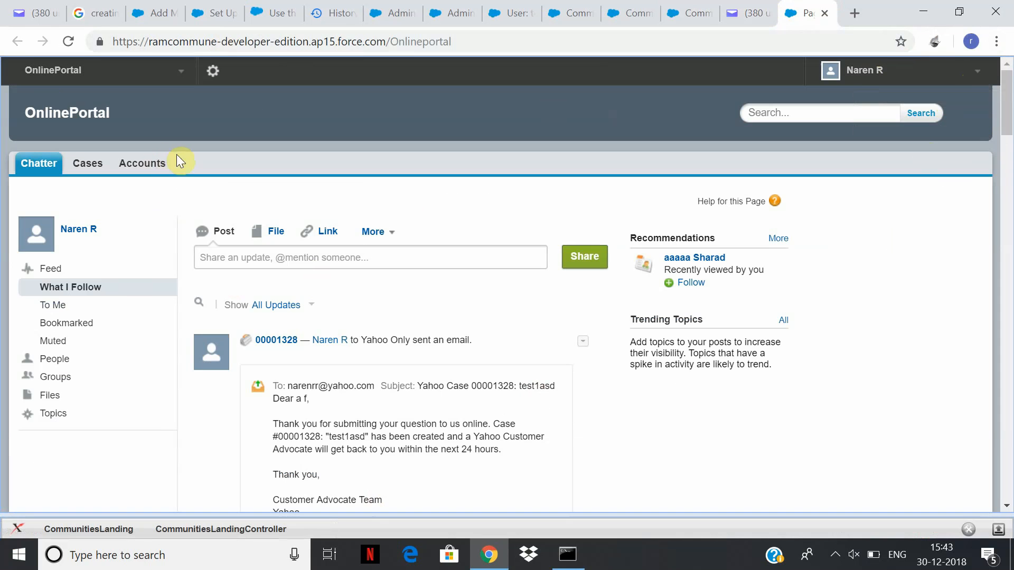
pyautogui.click(982, 74)
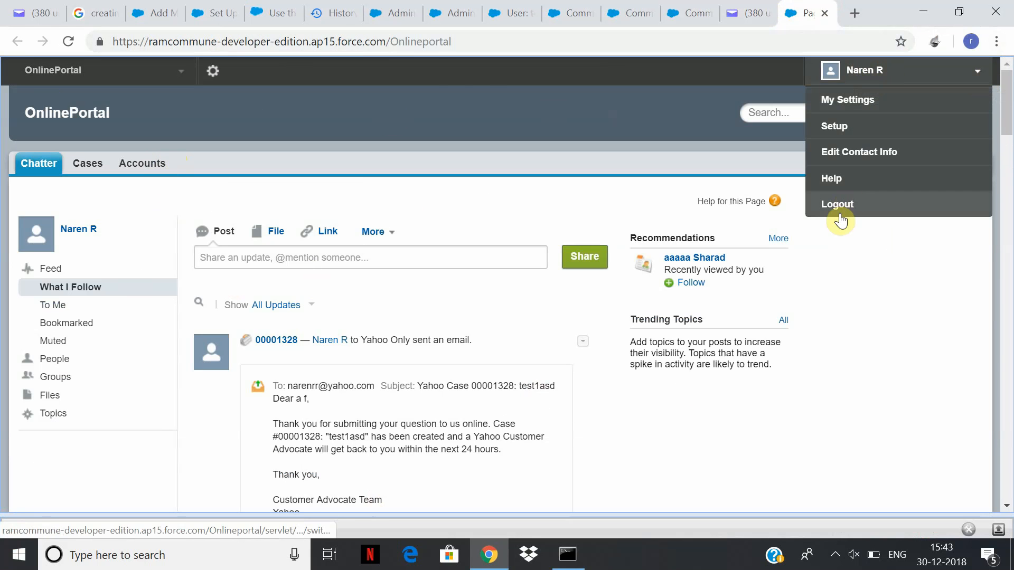
# Copy the community's base address and log out of both the OnlinePortal site and Community Workspaces.
pyautogui.doubleClick(425, 43)
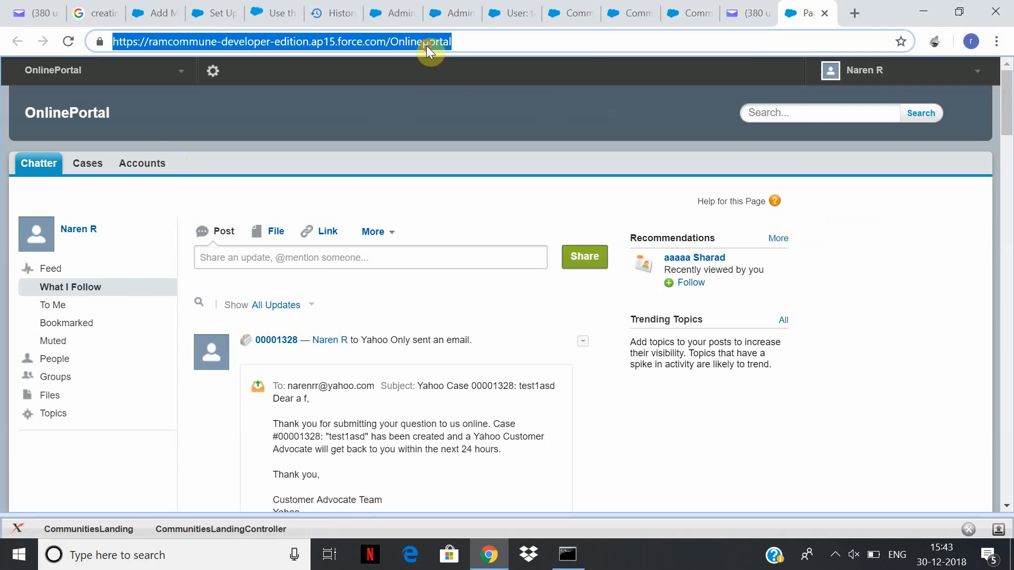
pyautogui.moveTo(390, 42); pyautogui.dragTo(4, 22)
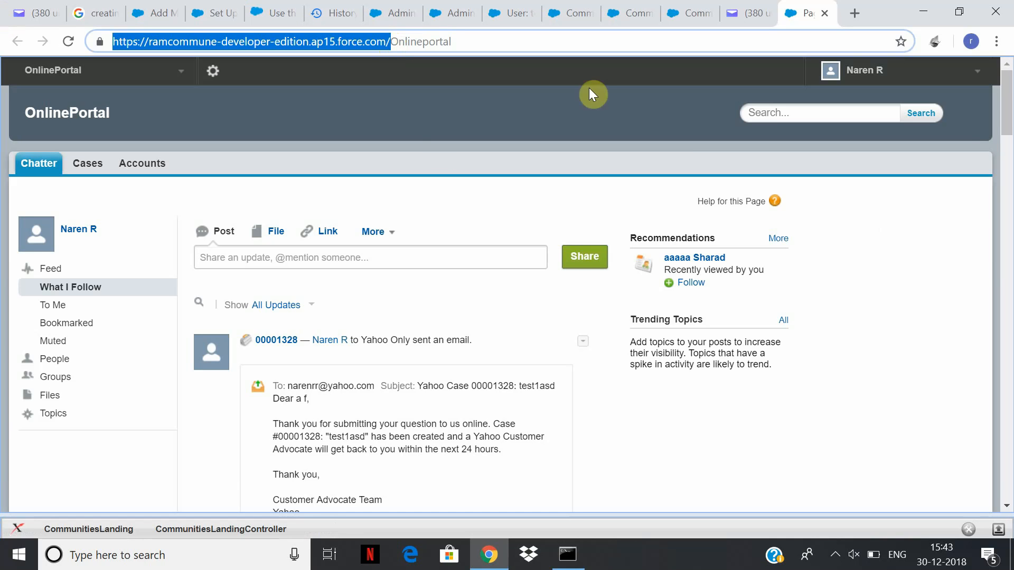
pyautogui.click(976, 81)
pyautogui.click(903, 209)
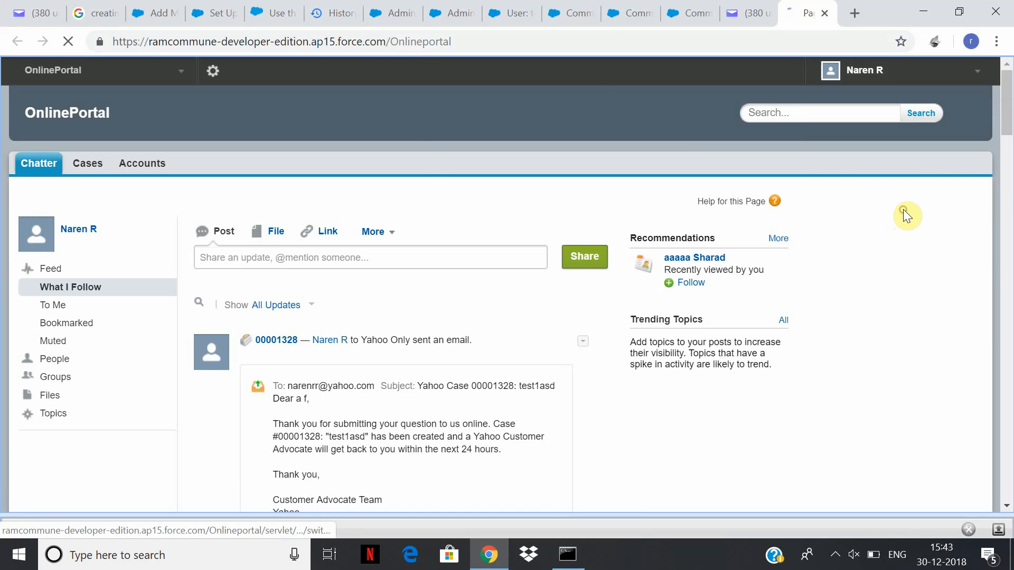
pyautogui.click(681, 14)
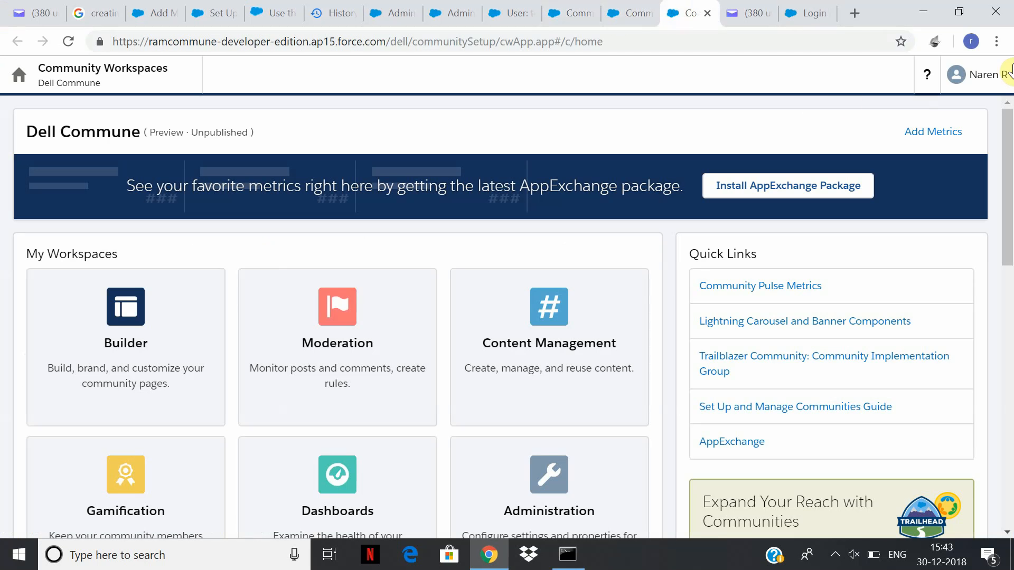
pyautogui.click(978, 75)
pyautogui.click(968, 158)
# Load the pasted community address in the login tab and try its Sign Up link.
pyautogui.click(814, 16)
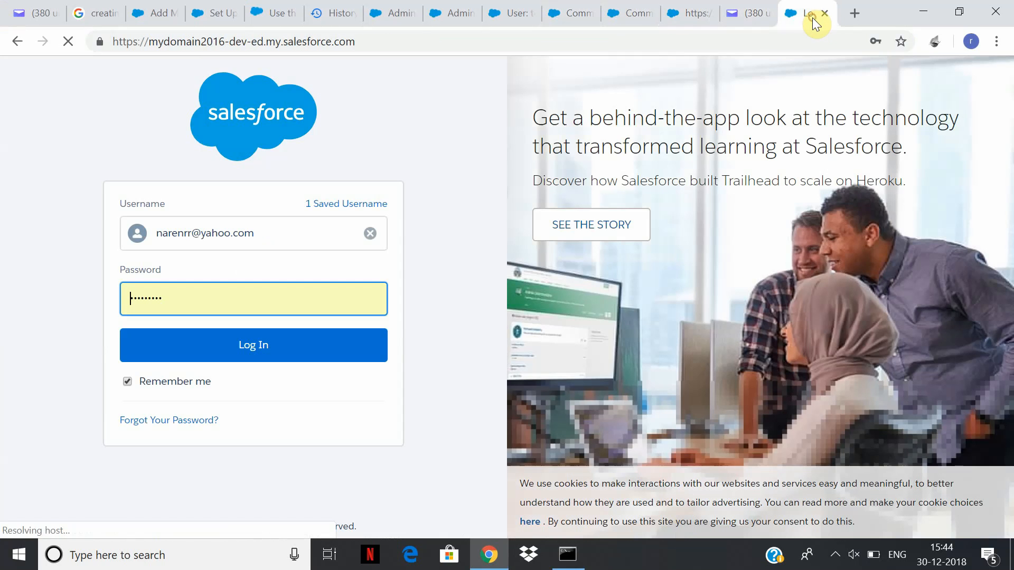
pyautogui.click(577, 42)
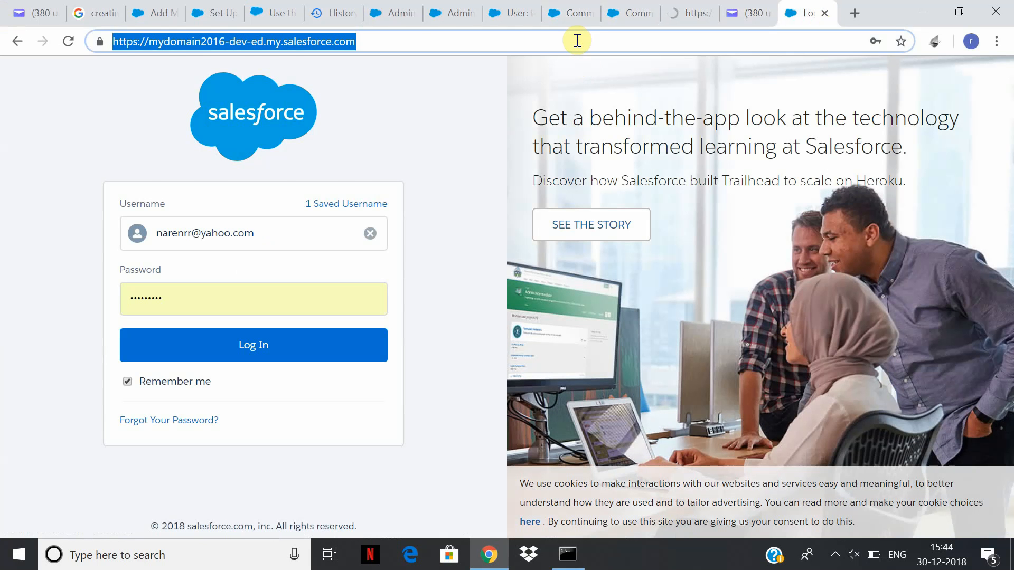
pyautogui.write('https://ramcommune-developer-edition.ap15.force.com/')
pyautogui.press('Return')
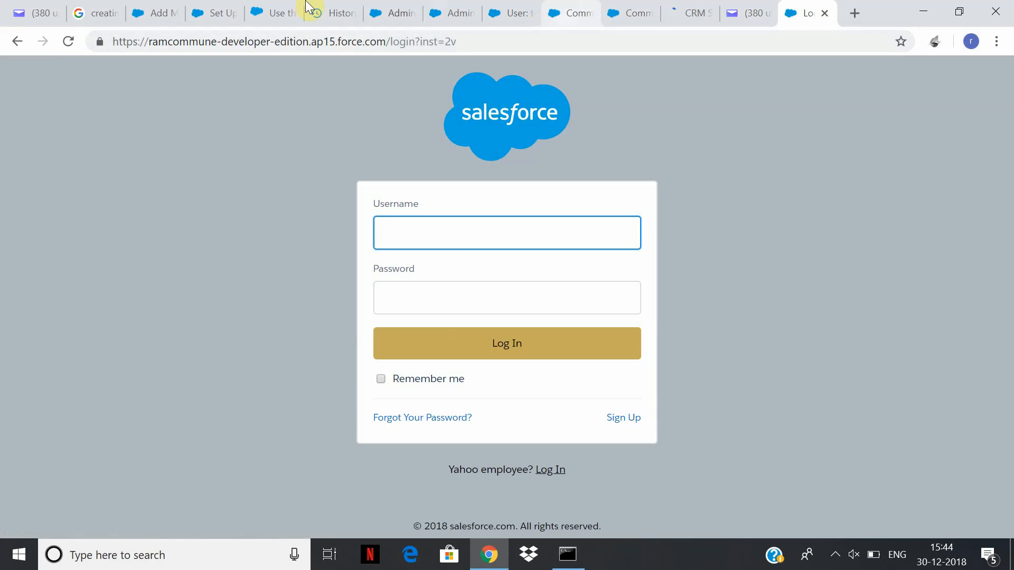
pyautogui.click(638, 424)
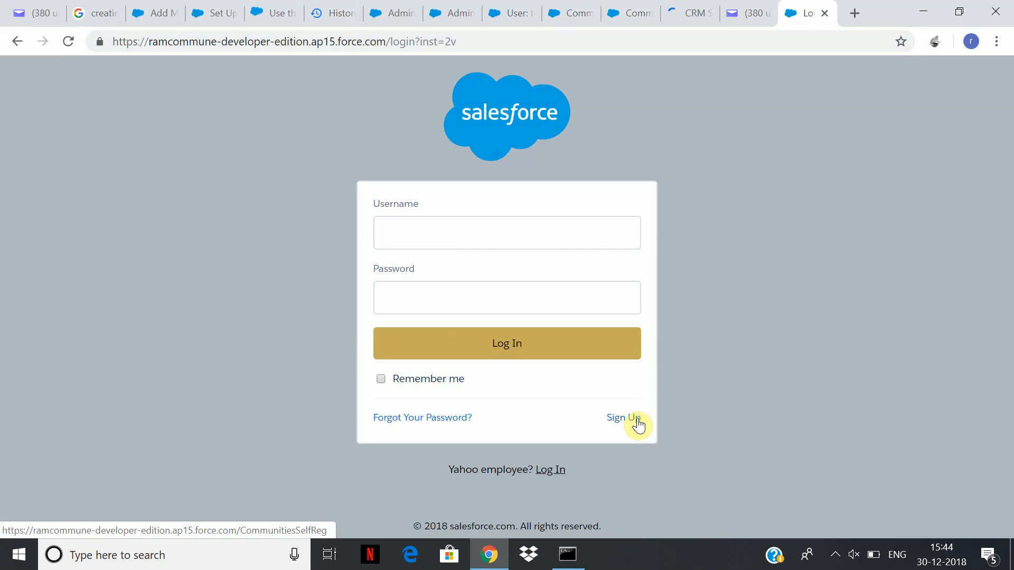
pyautogui.click(639, 424)
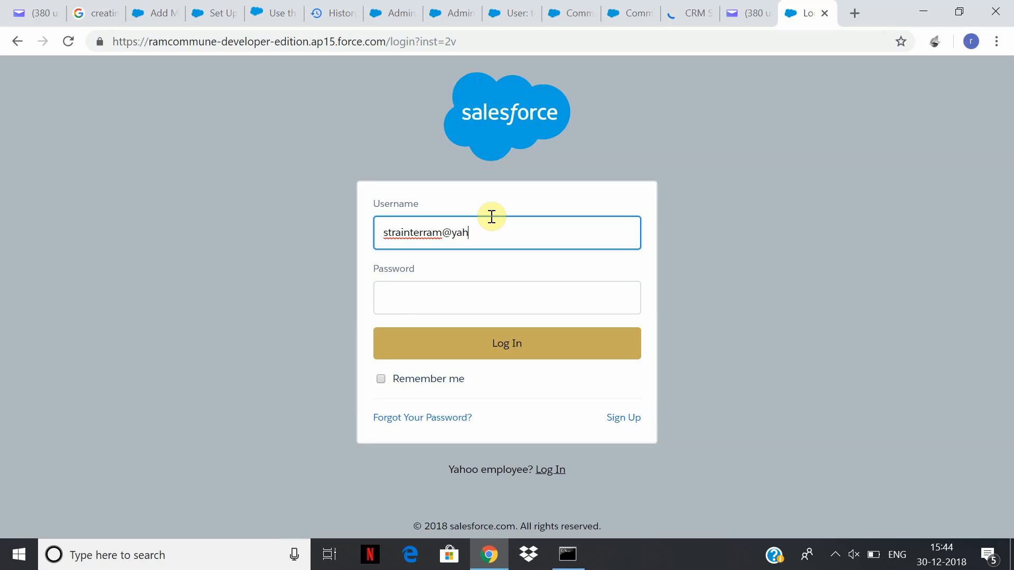
# Enter the test Yahoo email address and password on the community login page and retry sign-up.
pyautogui.press('Tab')
pyautogui.write('•••••')
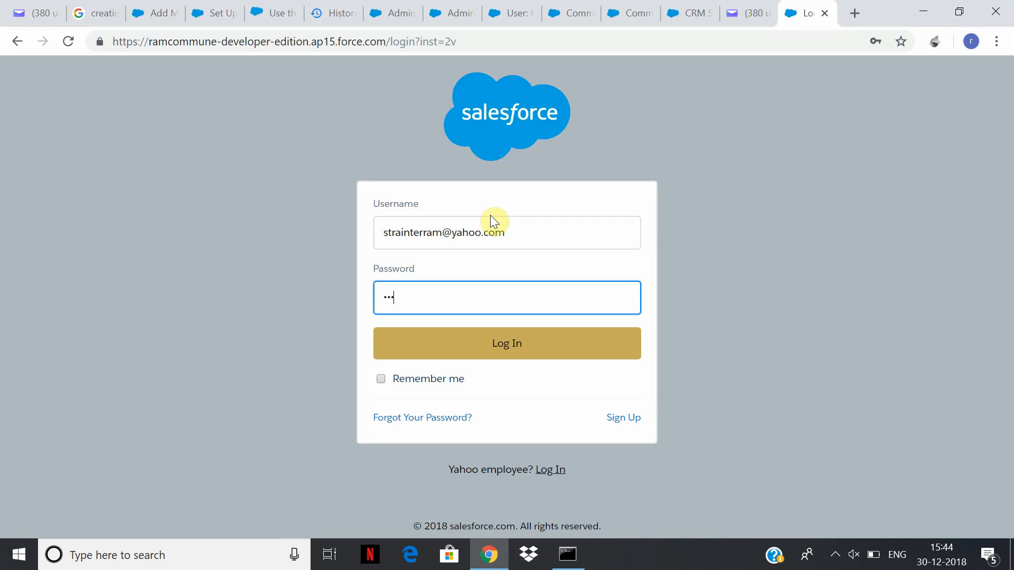
pyautogui.click(624, 418)
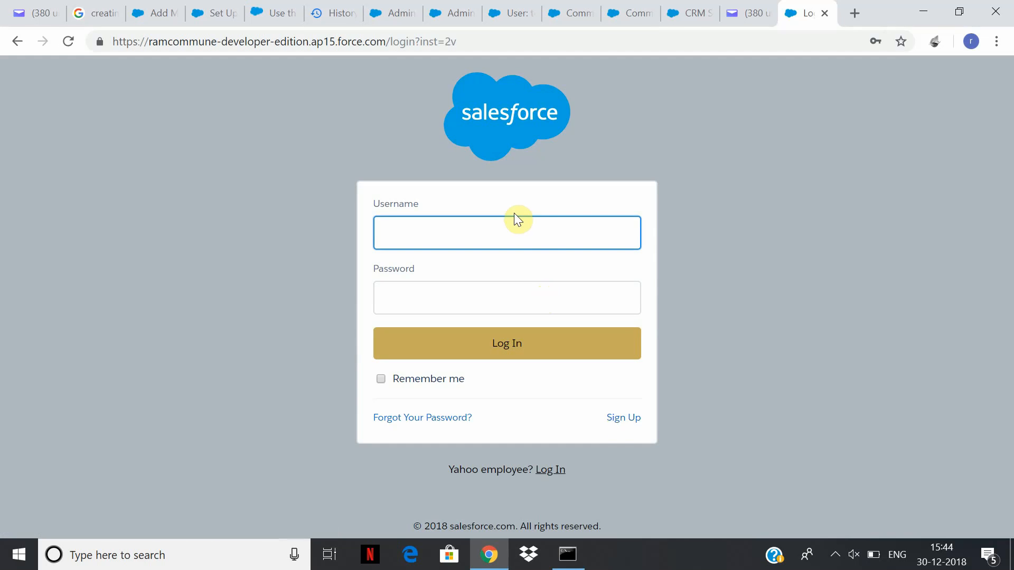
pyautogui.click(624, 421)
# Refill the username from the saved suggestion, re-enter the password, and try signing in once more.
pyautogui.write('sfj')
pyautogui.press('BackSpace')
pyautogui.click(509, 269)
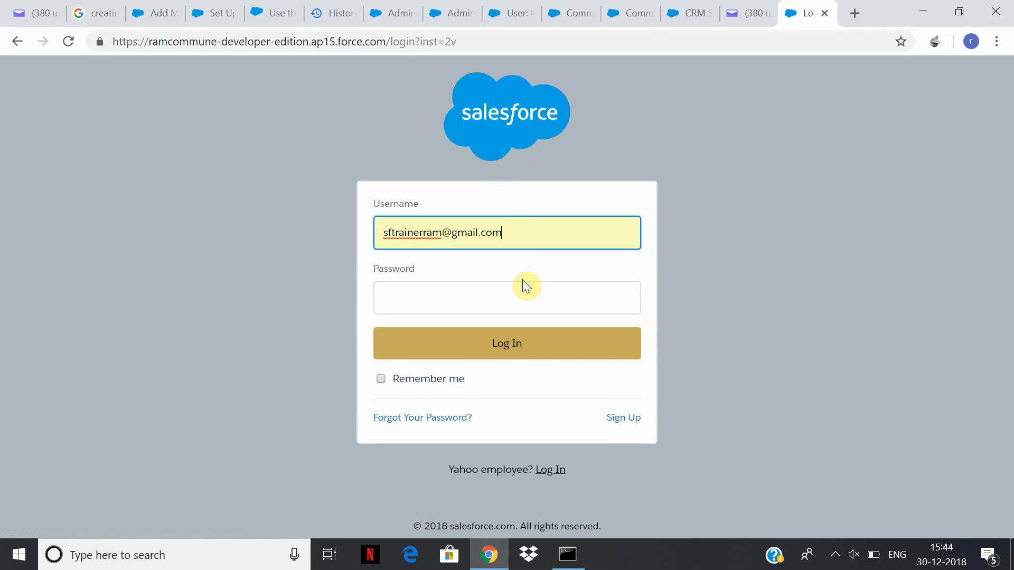
pyautogui.click(526, 293)
pyautogui.write('••')
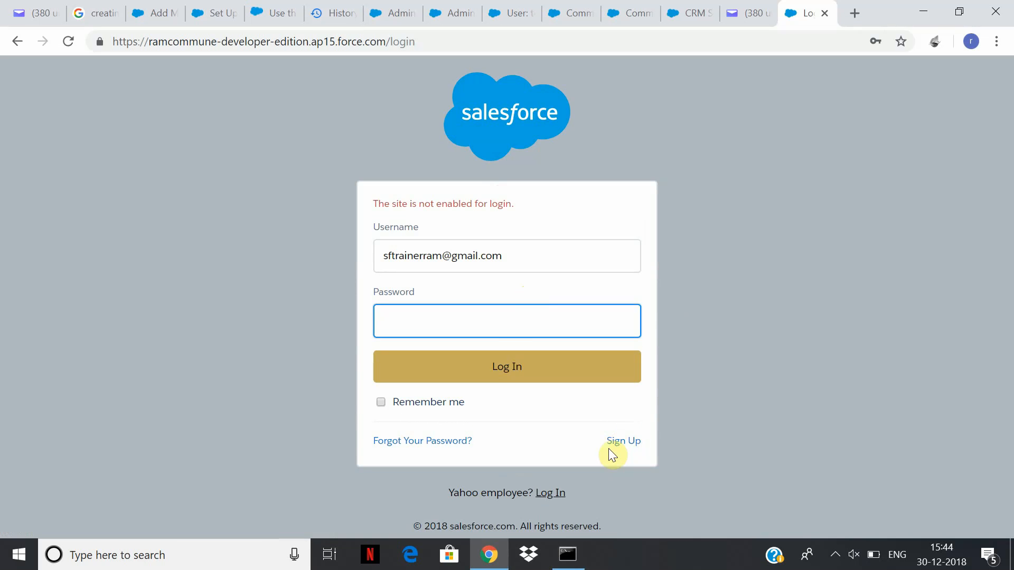
pyautogui.click(615, 444)
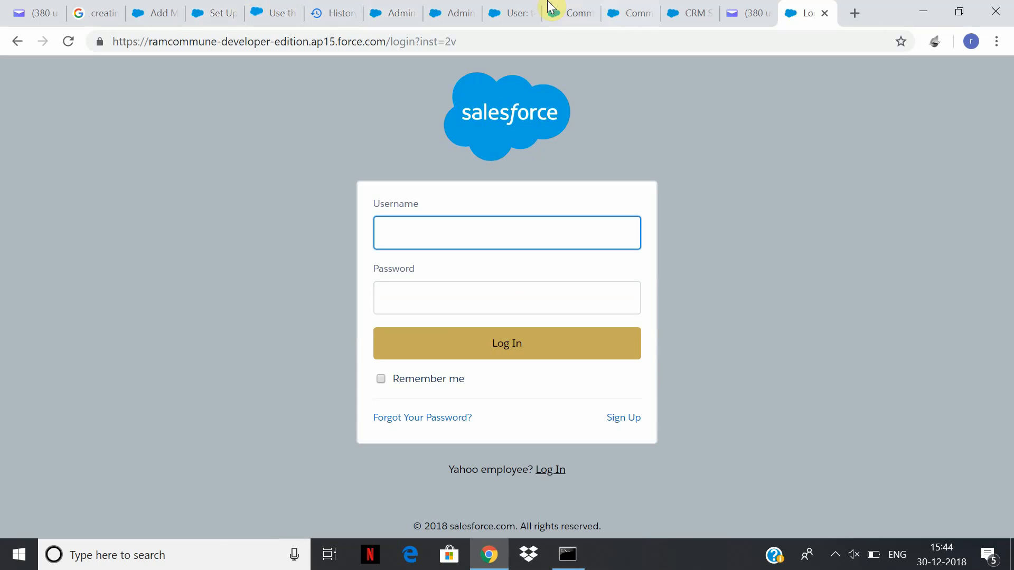
# Check the test user and admin tabs, then reload the OnlinePortal community settings page.
pyautogui.click(508, 13)
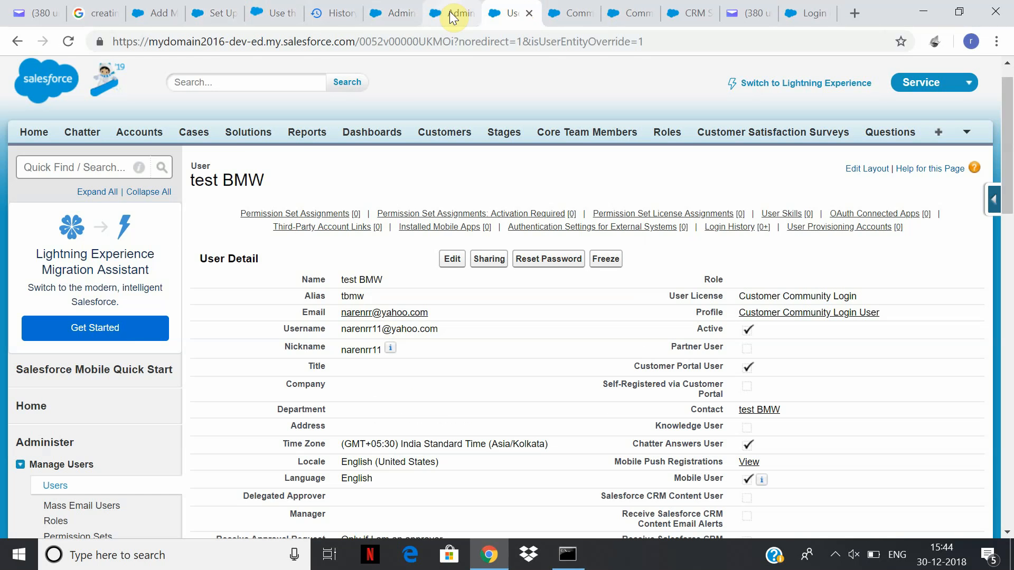
pyautogui.click(452, 12)
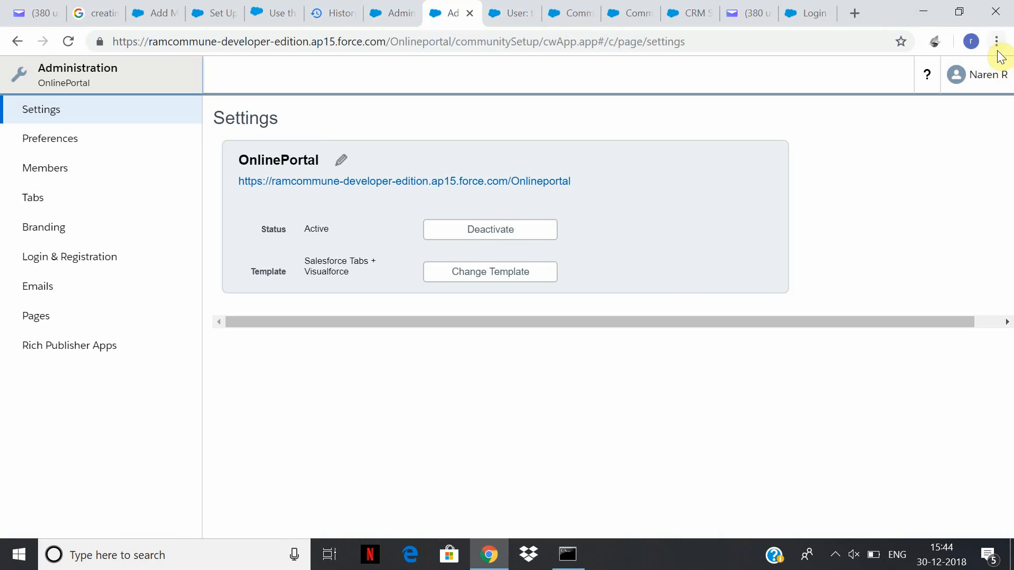
pyautogui.click(392, 48)
pyautogui.moveTo(389, 40); pyautogui.dragTo(1010, 100)
pyautogui.press('Return')
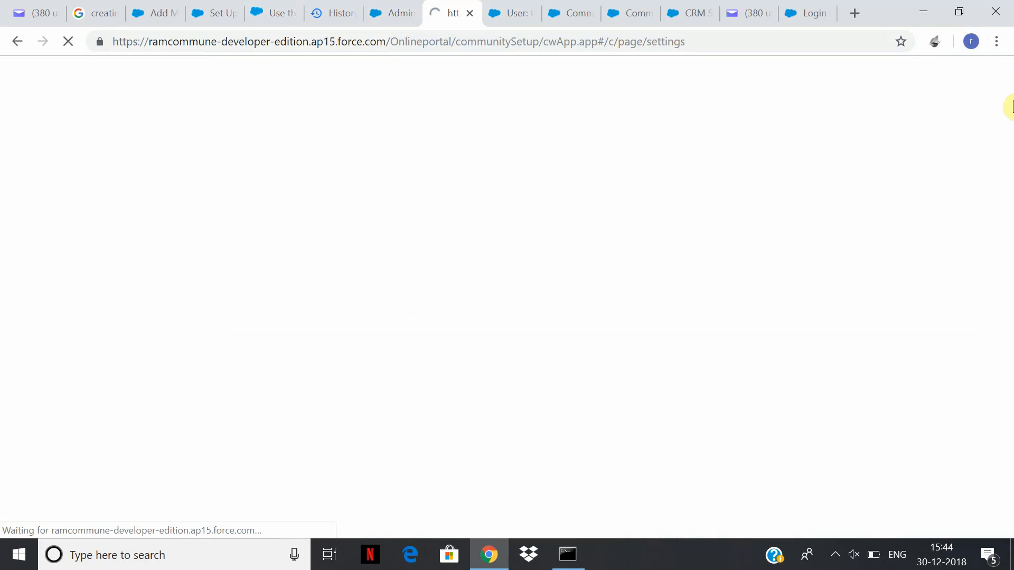
pyautogui.click(391, 13)
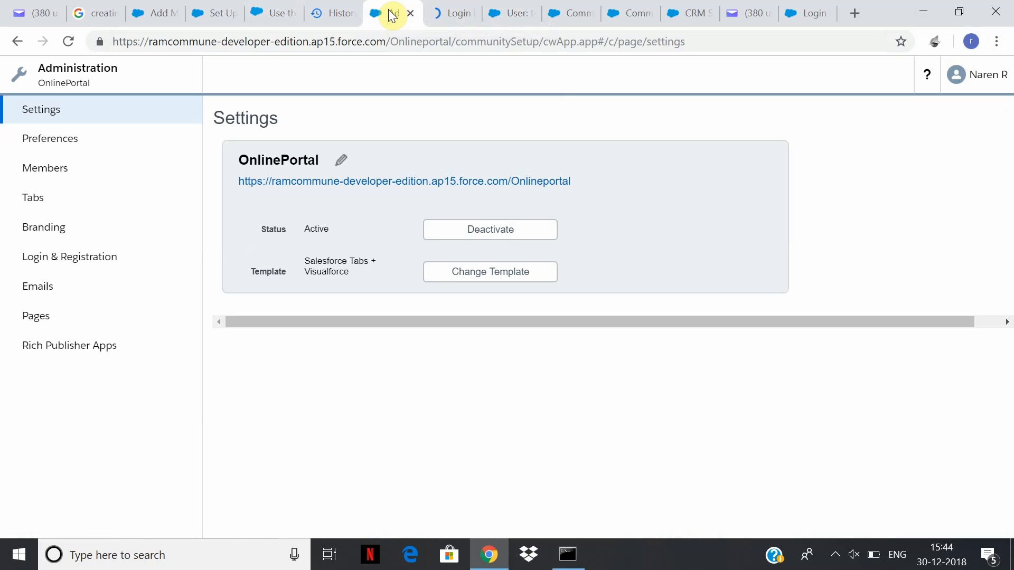
# Go to login.salesforce.com and log in to the main org with the saved admin username.
pyautogui.click(209, 47)
pyautogui.write('login.salesforce.com')
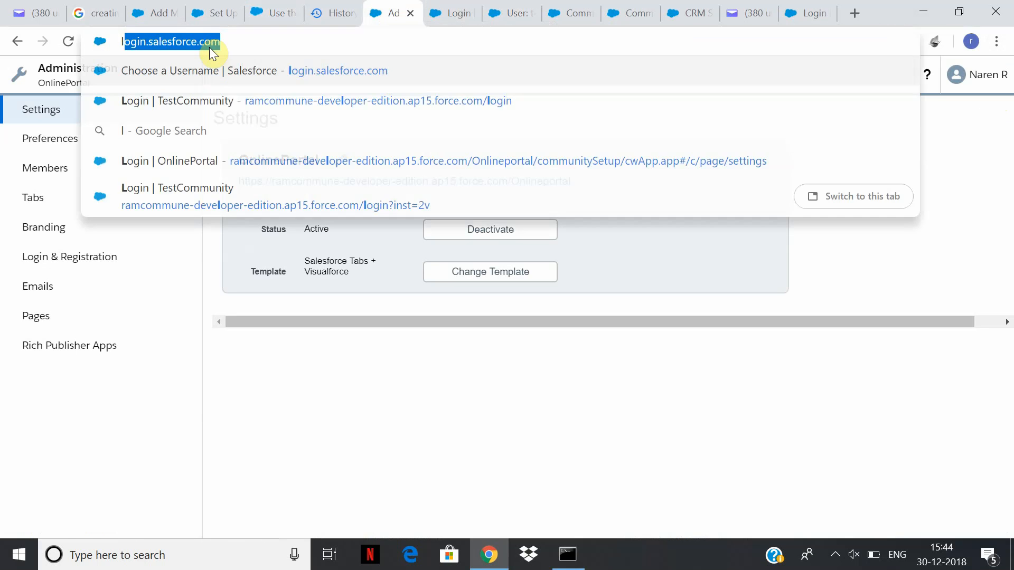
pyautogui.press('Return')
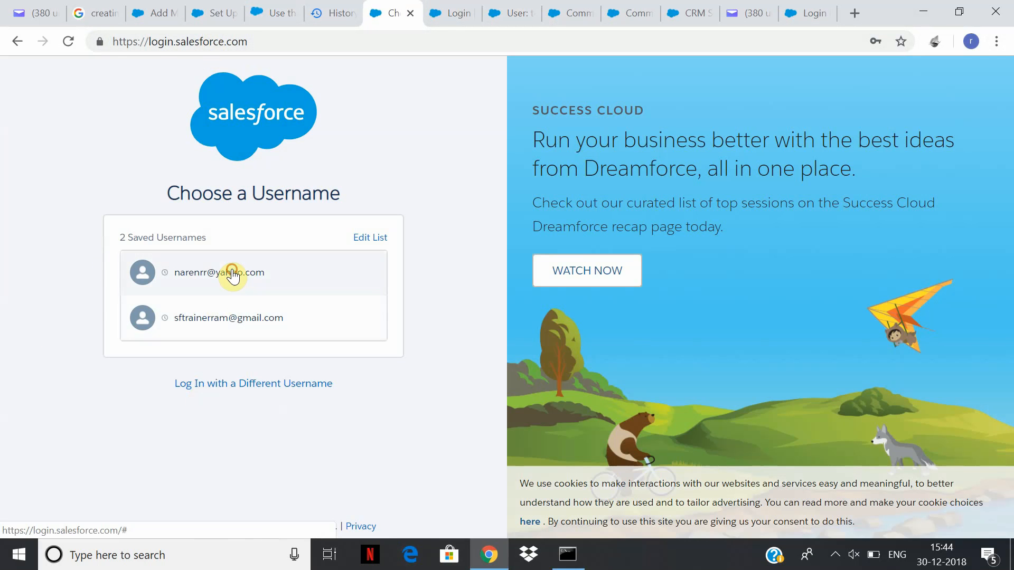
pyautogui.click(233, 274)
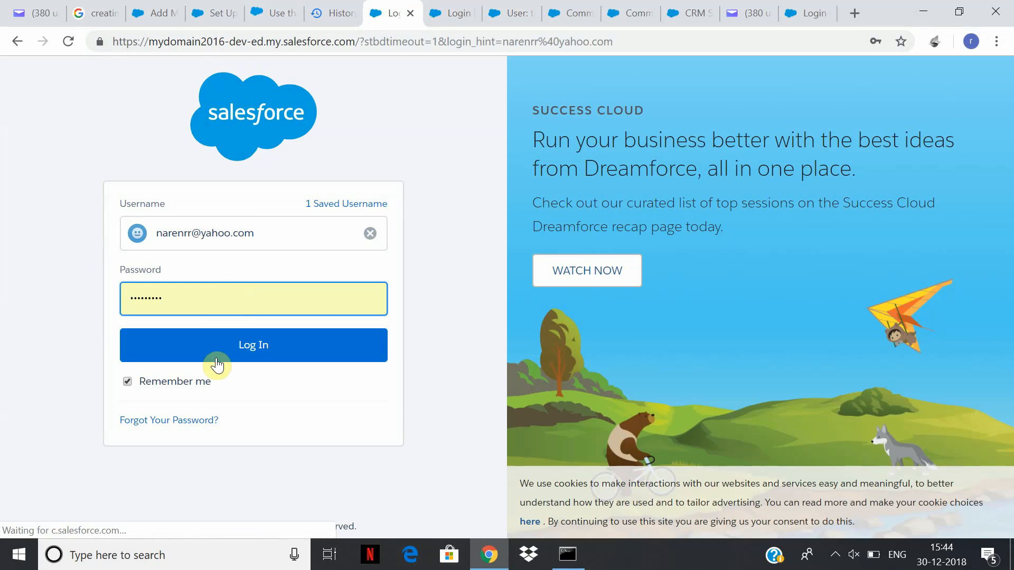
pyautogui.click(238, 348)
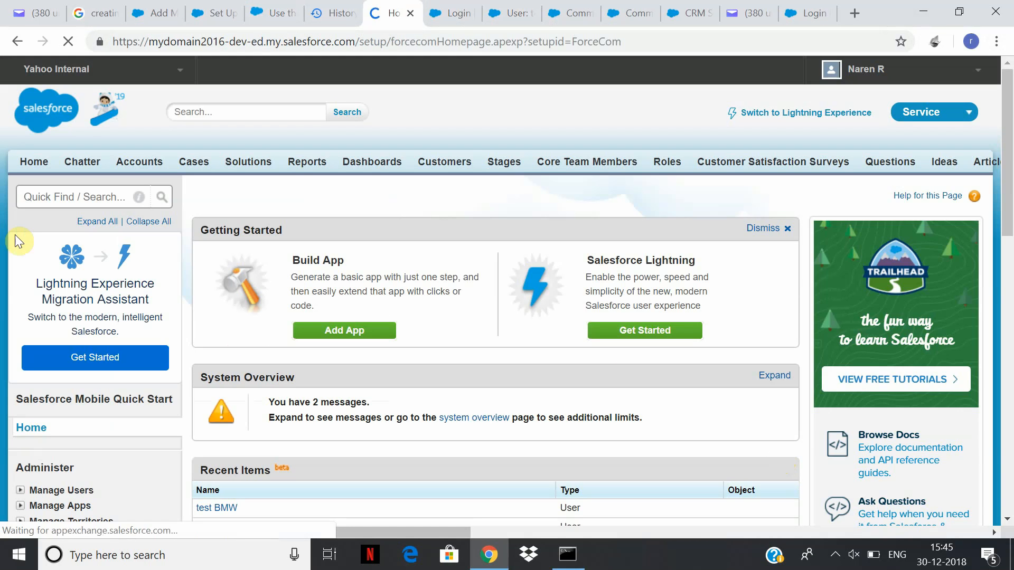
# Search Setup Quick Find for 'commun', open All Communities, and open OnlinePortal's Workspaces.
pyautogui.click(84, 198)
pyautogui.write('co')
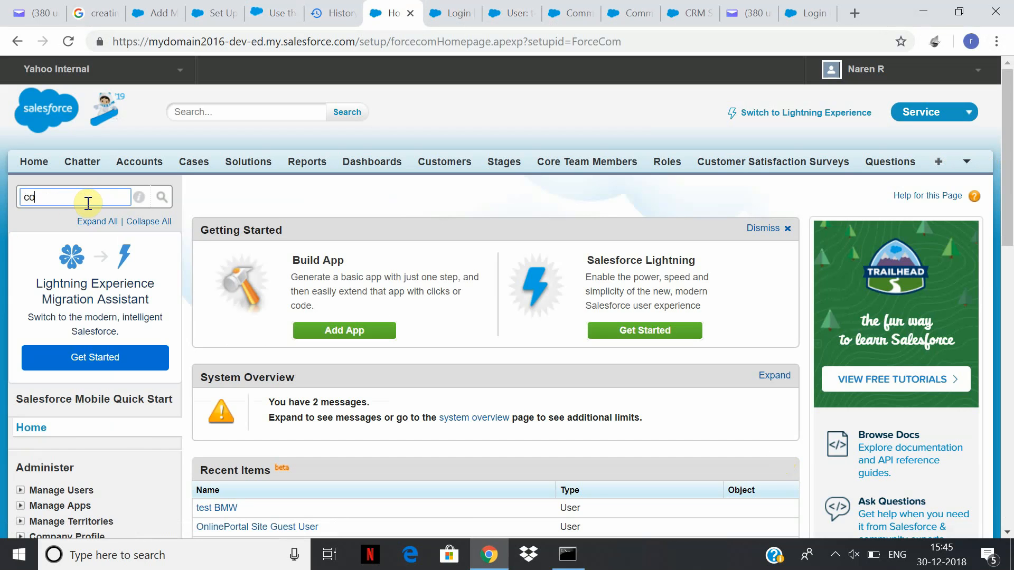
pyautogui.write('mm')
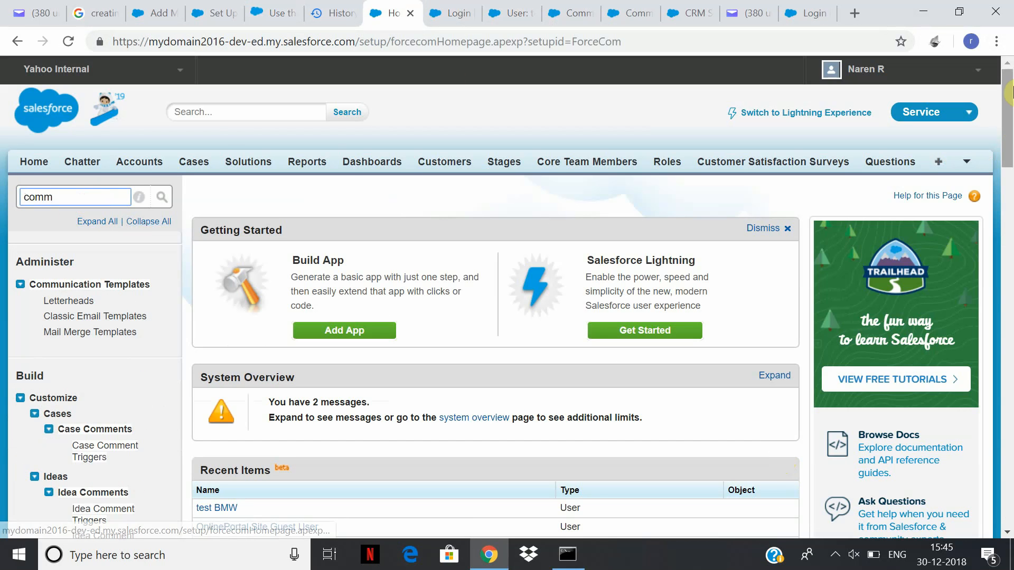
pyautogui.moveTo(1008, 108); pyautogui.dragTo(1009, 479)
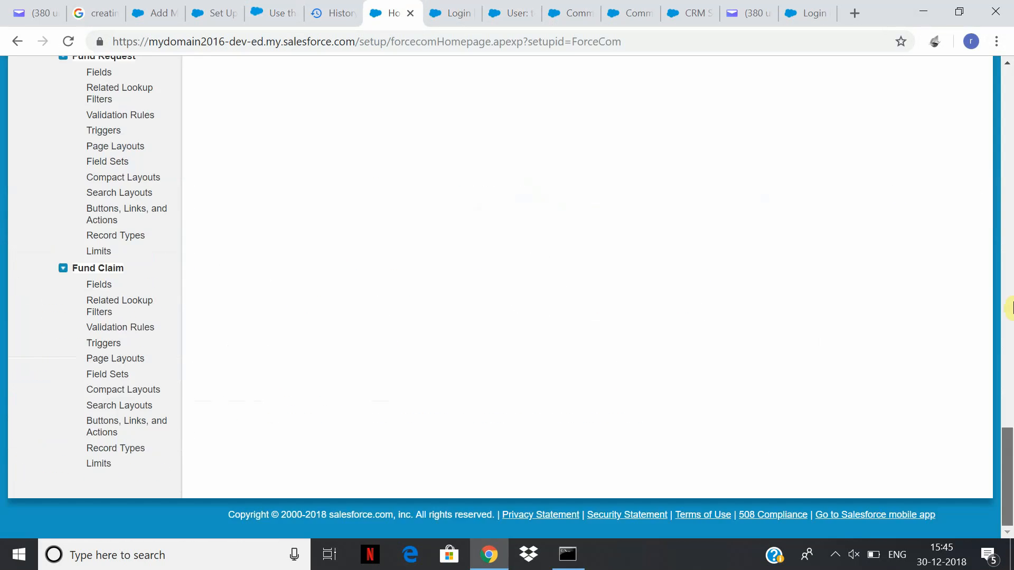
pyautogui.write('un')
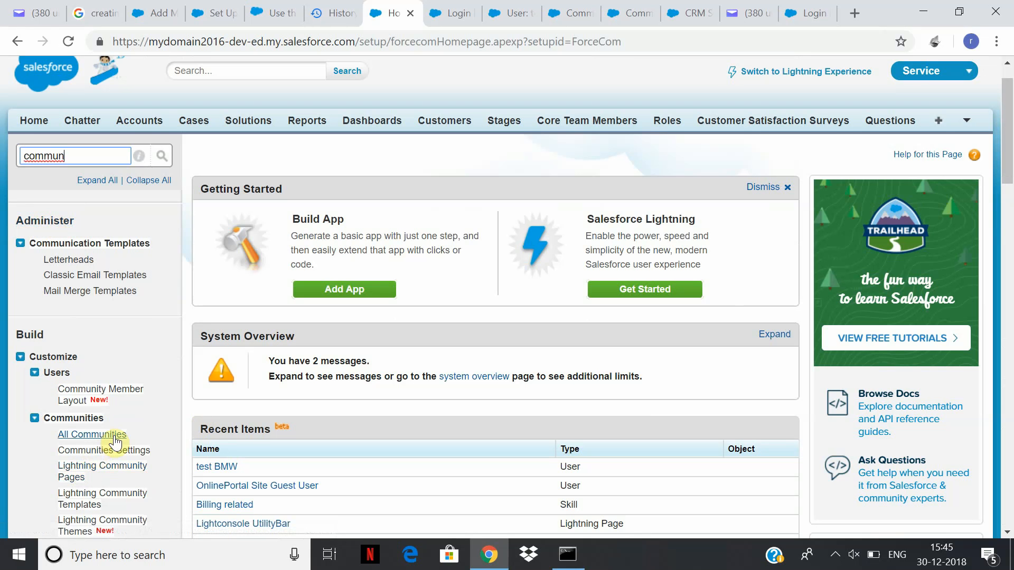
pyautogui.click(122, 455)
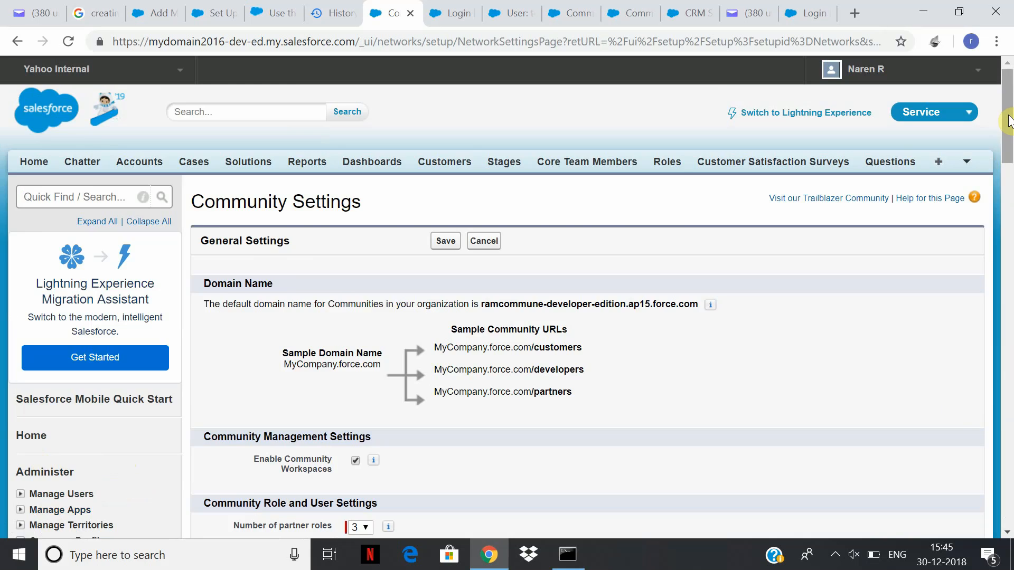
pyautogui.moveTo(1009, 121); pyautogui.dragTo(1008, 404)
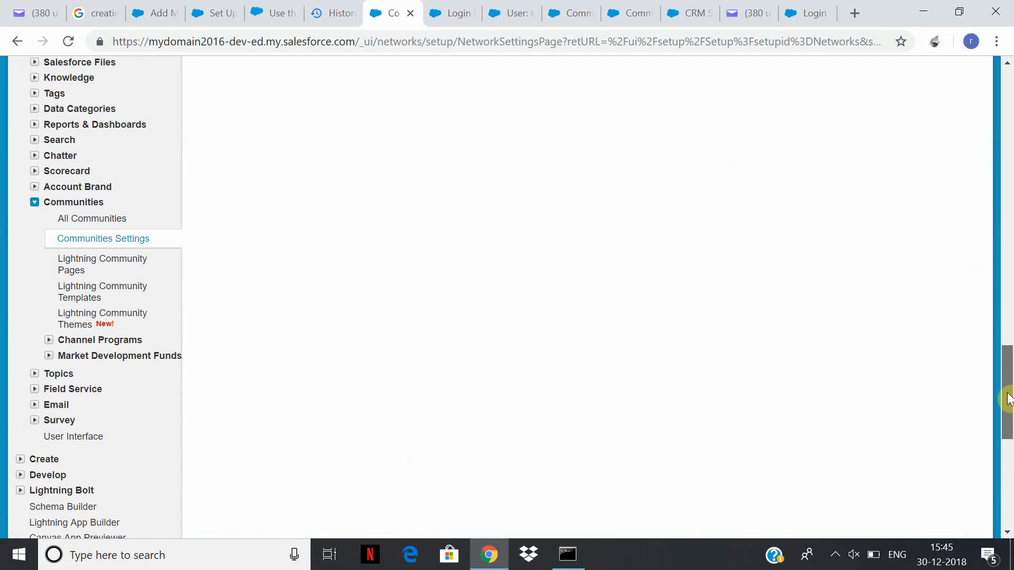
pyautogui.click(113, 217)
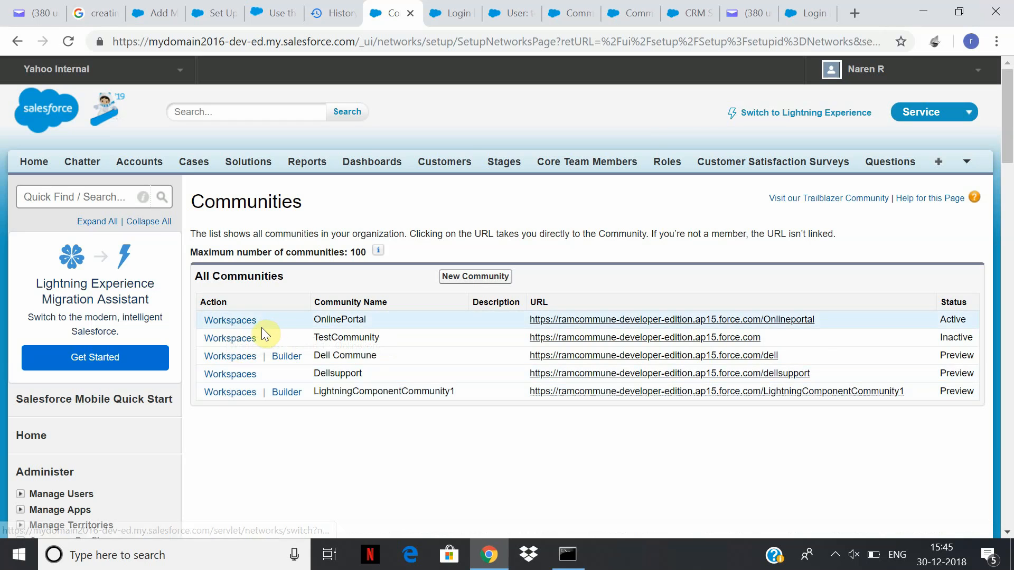
pyautogui.click(249, 322)
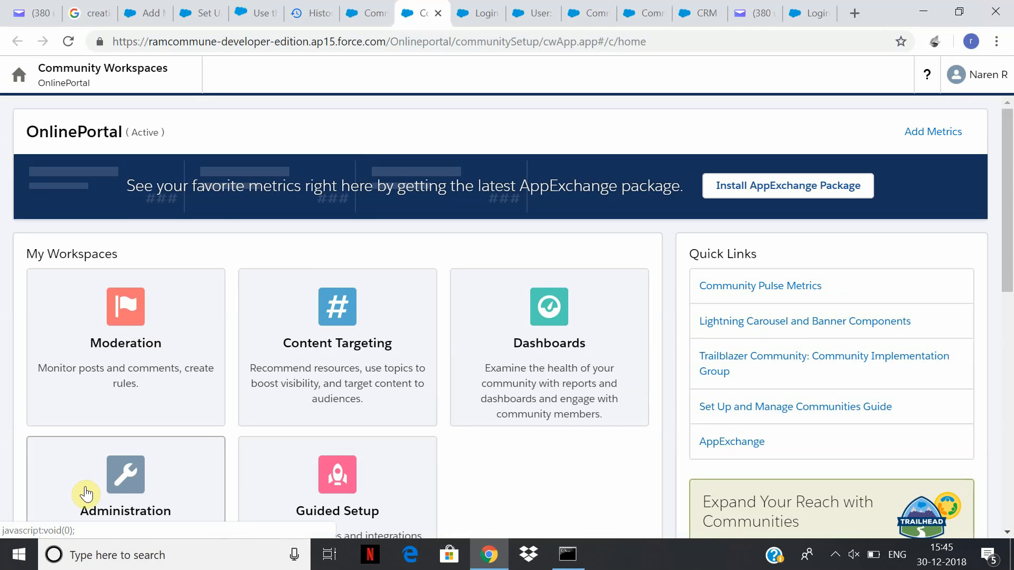
# Under Administration > Login & Registration, choose Configurable Self-Reg Page and tick the Last Name field.
pyautogui.click(87, 495)
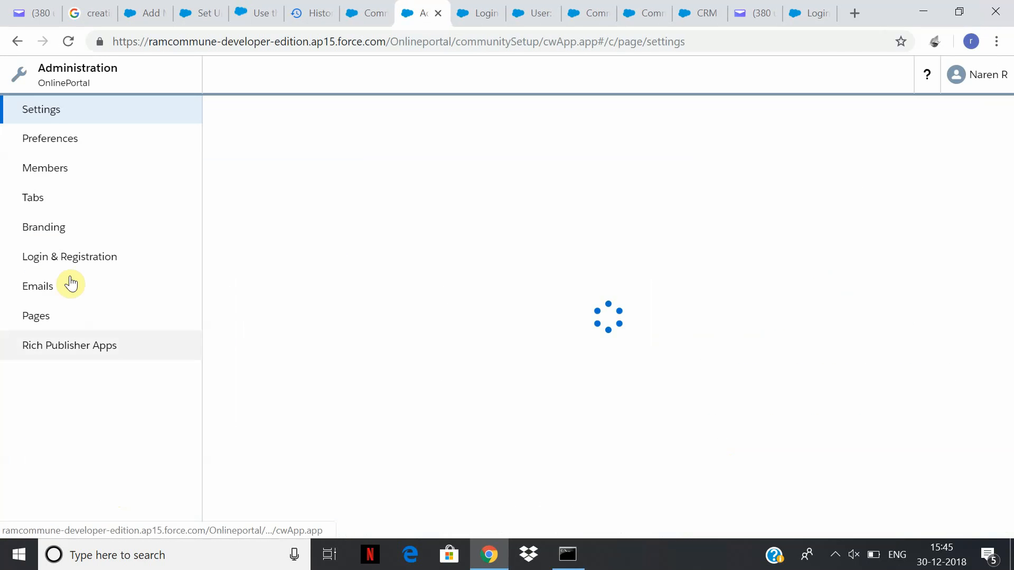
pyautogui.click(71, 264)
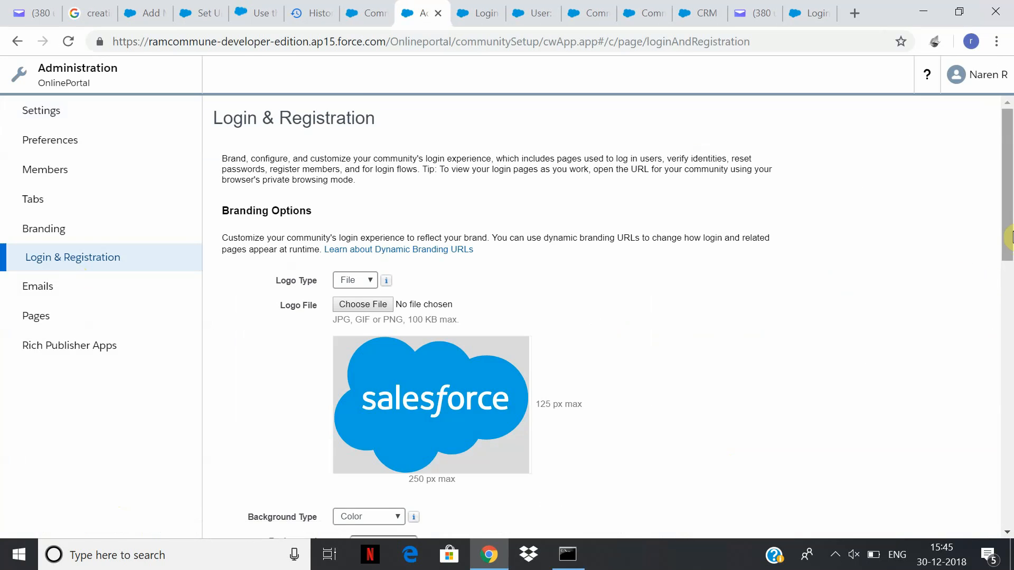
pyautogui.moveTo(1010, 221); pyautogui.dragTo(1010, 469)
pyautogui.click(461, 361)
pyautogui.click(461, 362)
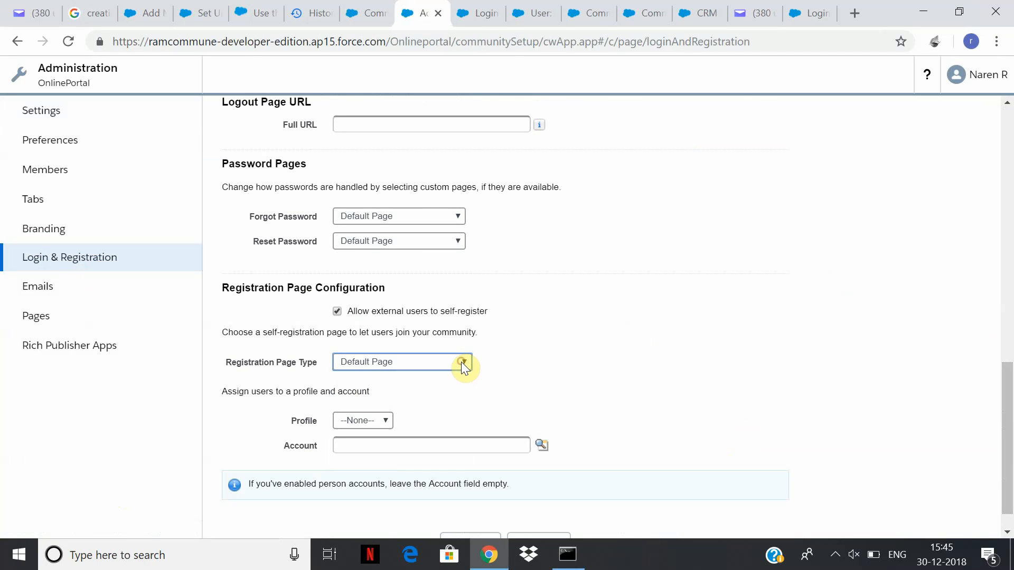
pyautogui.click(461, 362)
pyautogui.click(457, 389)
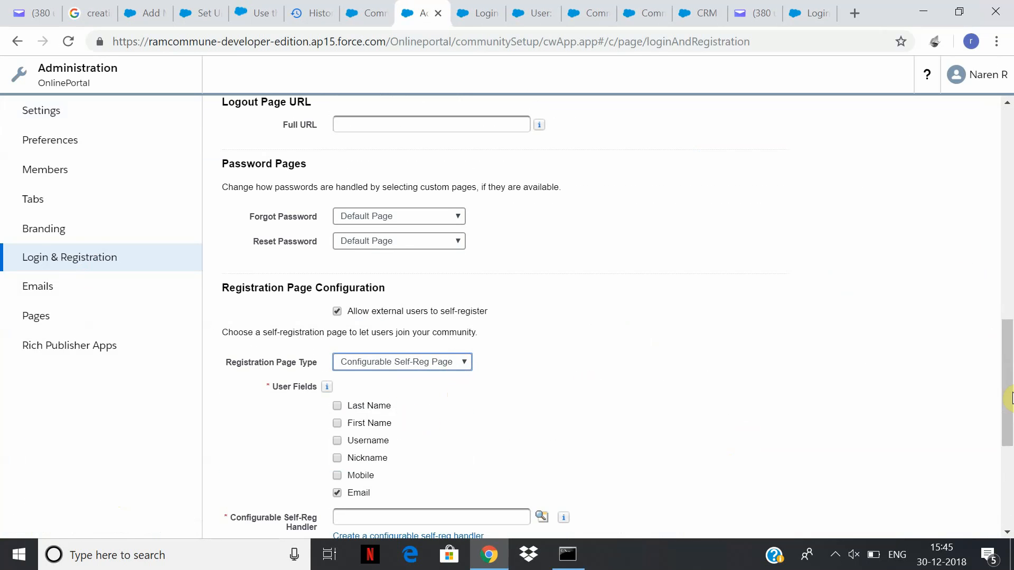
pyautogui.moveTo(1007, 380); pyautogui.dragTo(1008, 460)
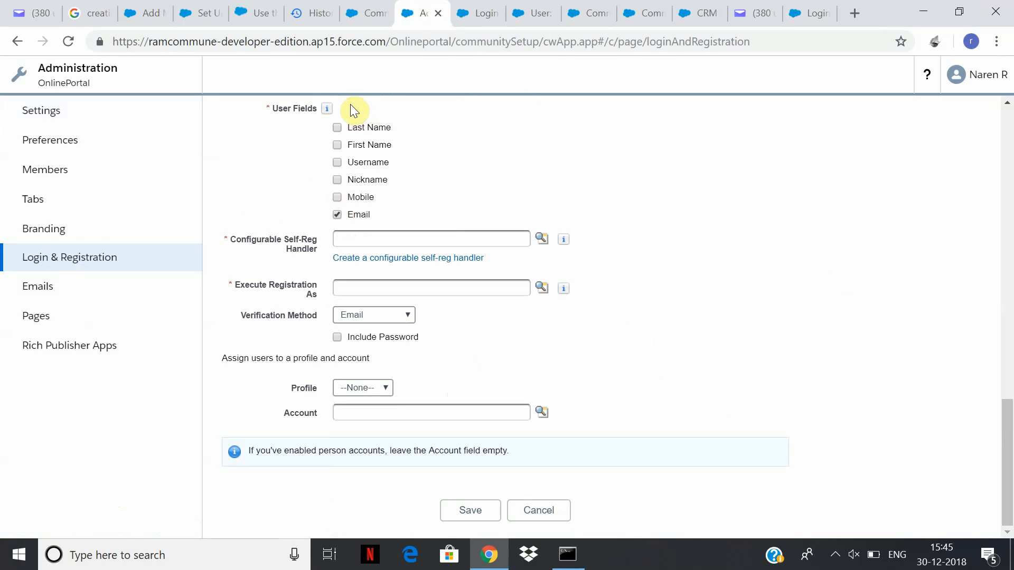
pyautogui.click(337, 128)
# Auto-create a self-reg handler, run registration as the current user, set Verification Method to None, and save.
pyautogui.click(456, 259)
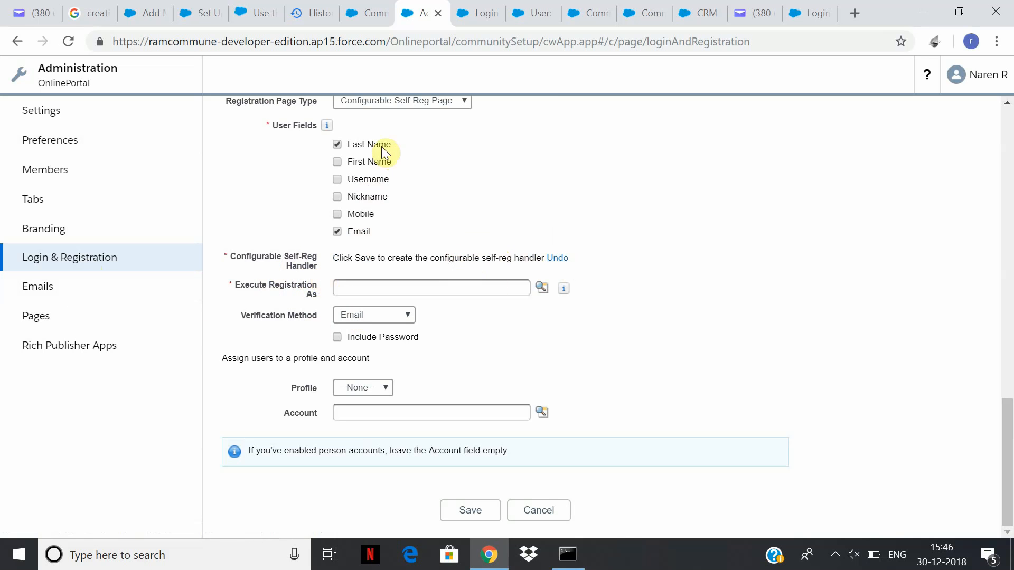
pyautogui.click(523, 290)
pyautogui.click(411, 322)
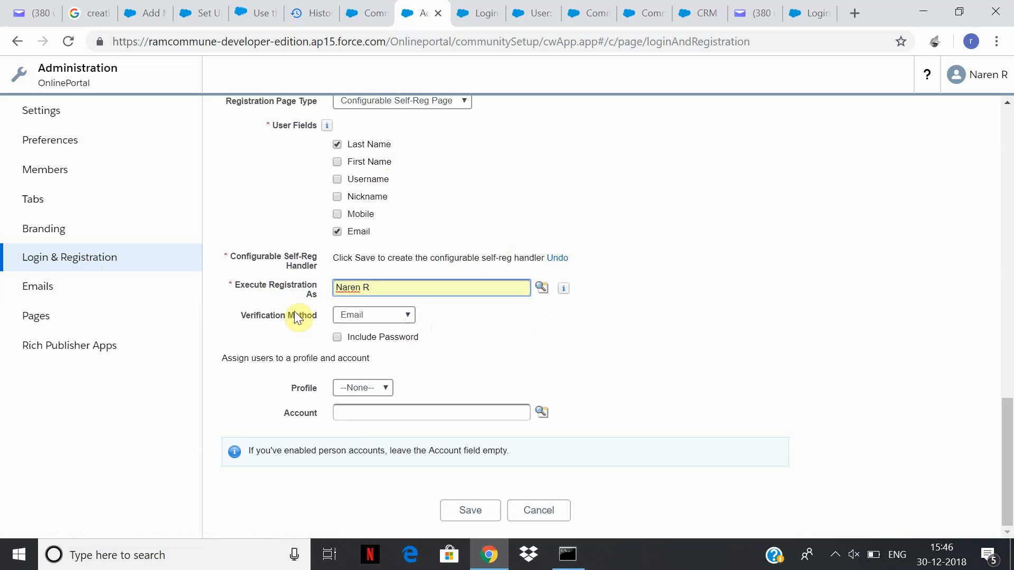
pyautogui.moveTo(566, 291)
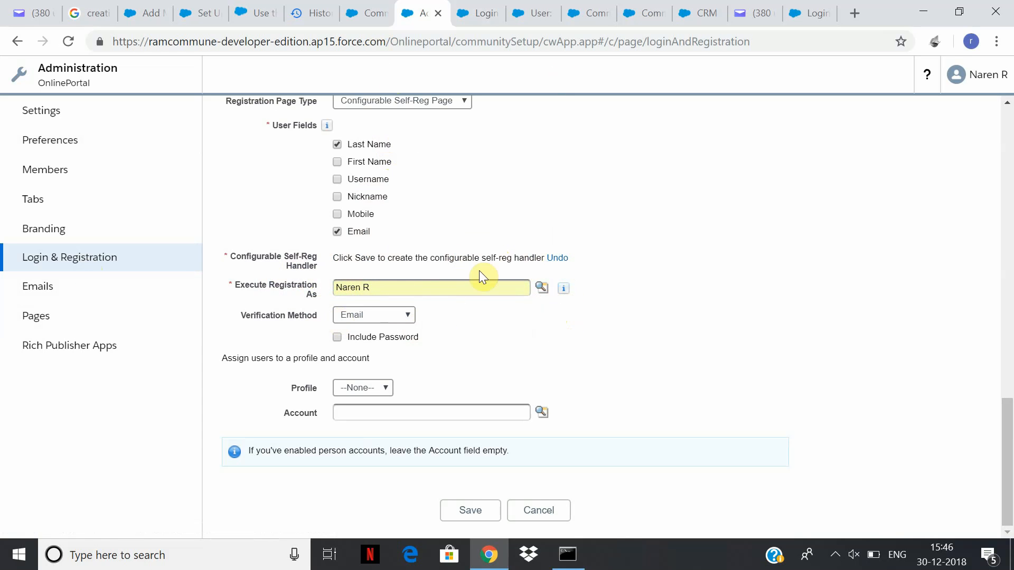
pyautogui.moveTo(568, 295)
pyautogui.click(410, 315)
pyautogui.click(398, 351)
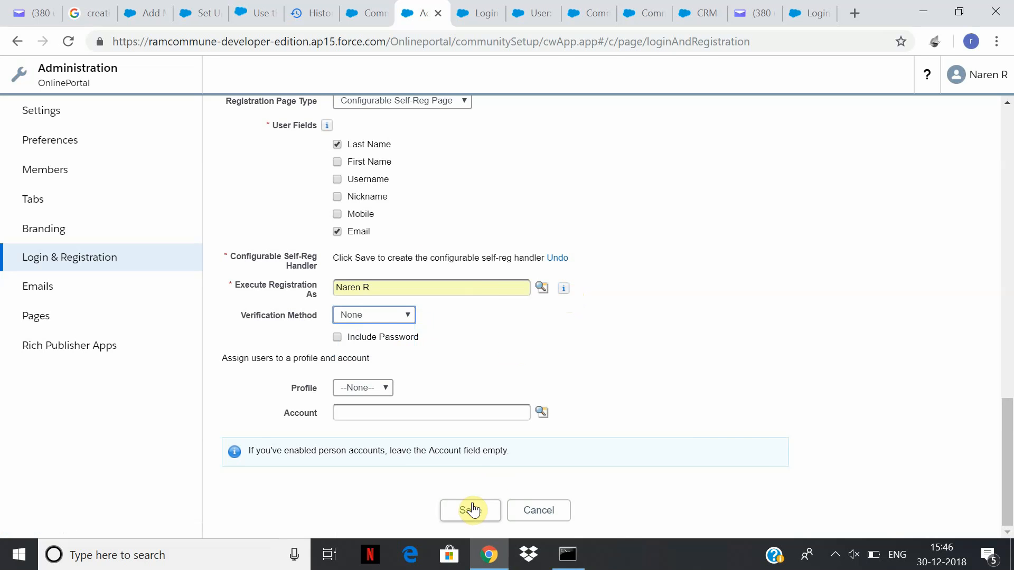
pyautogui.click(472, 511)
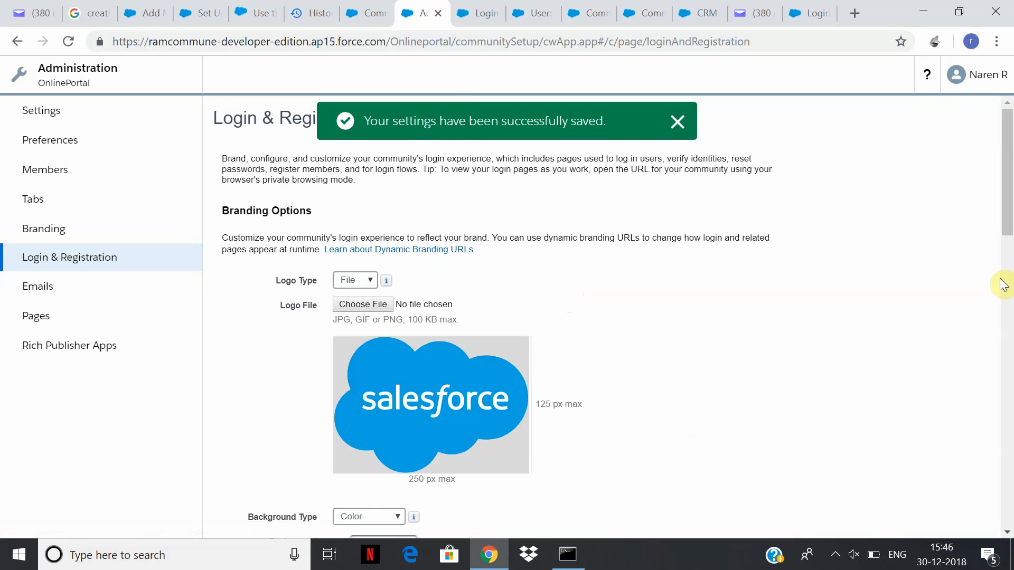
pyautogui.click(1003, 285)
# Test Sign Up on the community login tab, logging out of the community and retrying.
pyautogui.click(1005, 459)
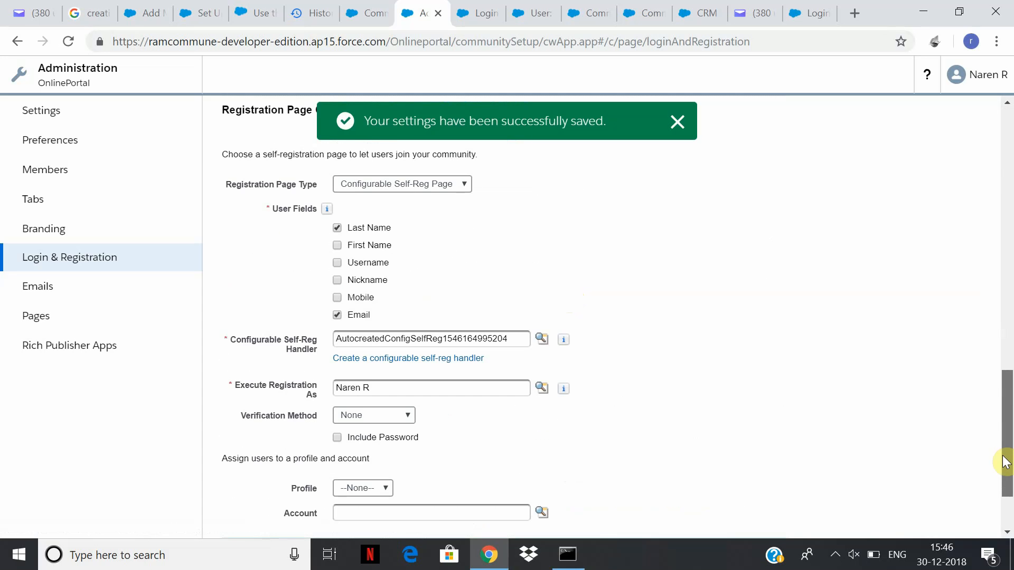
pyautogui.moveTo(1005, 463); pyautogui.dragTo(990, 525)
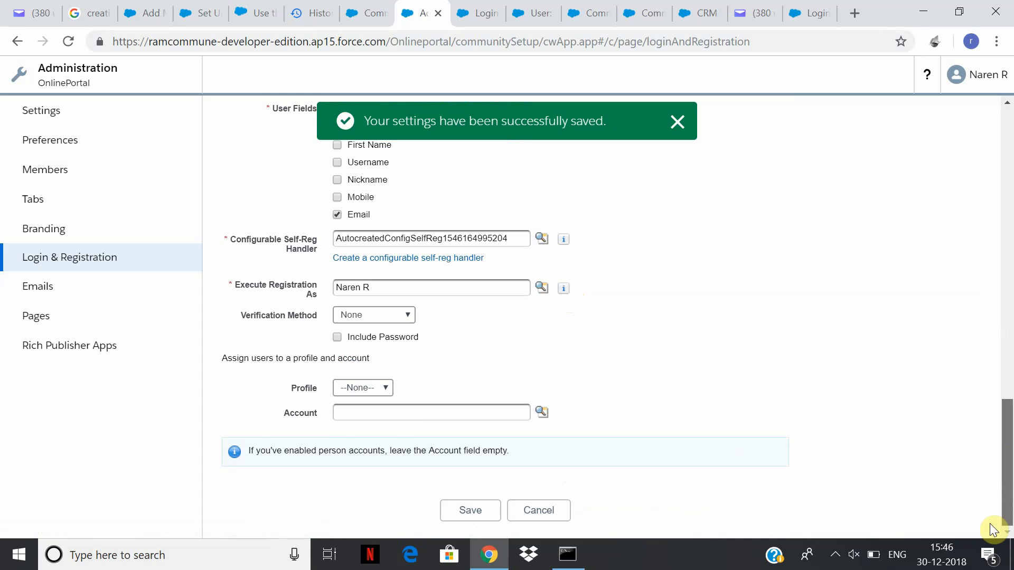
pyautogui.click(810, 10)
pyautogui.click(613, 420)
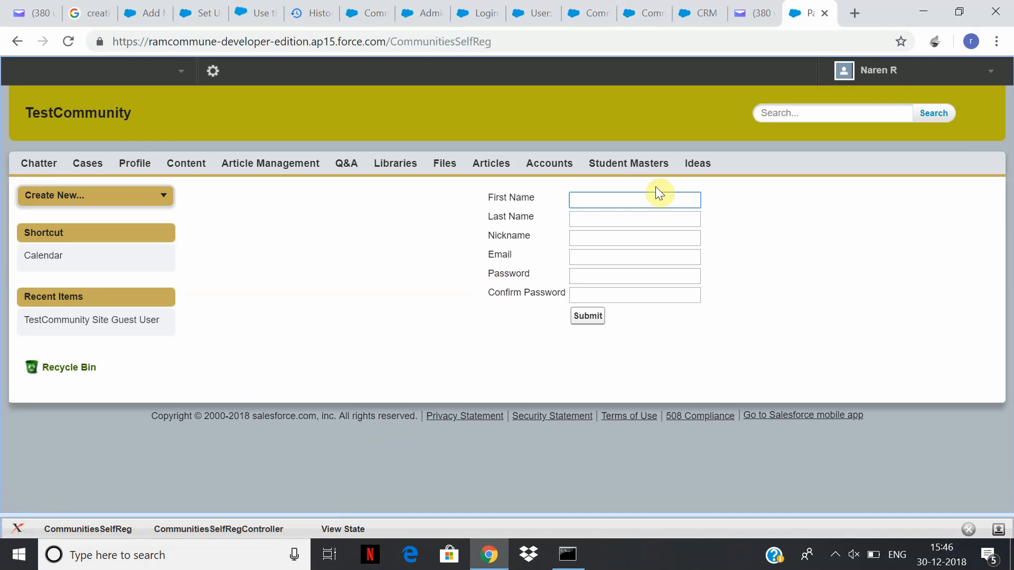
pyautogui.click(983, 72)
pyautogui.click(892, 202)
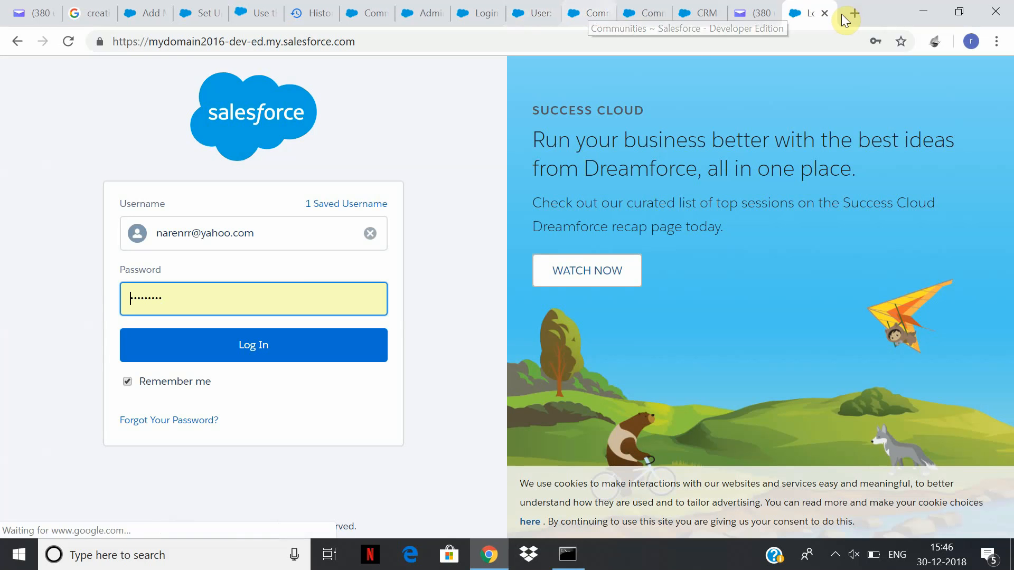
pyautogui.click(11, 42)
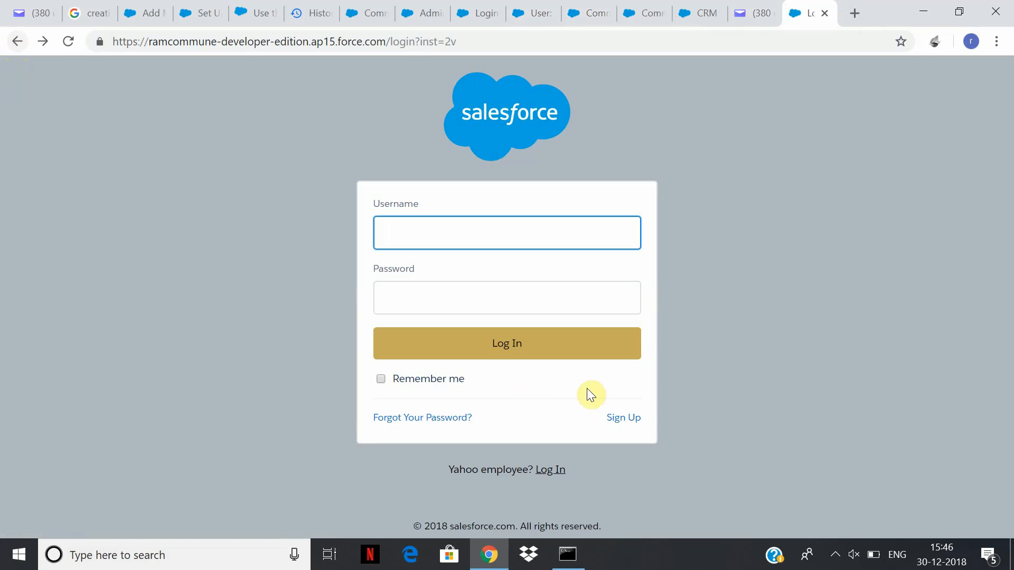
pyautogui.click(617, 420)
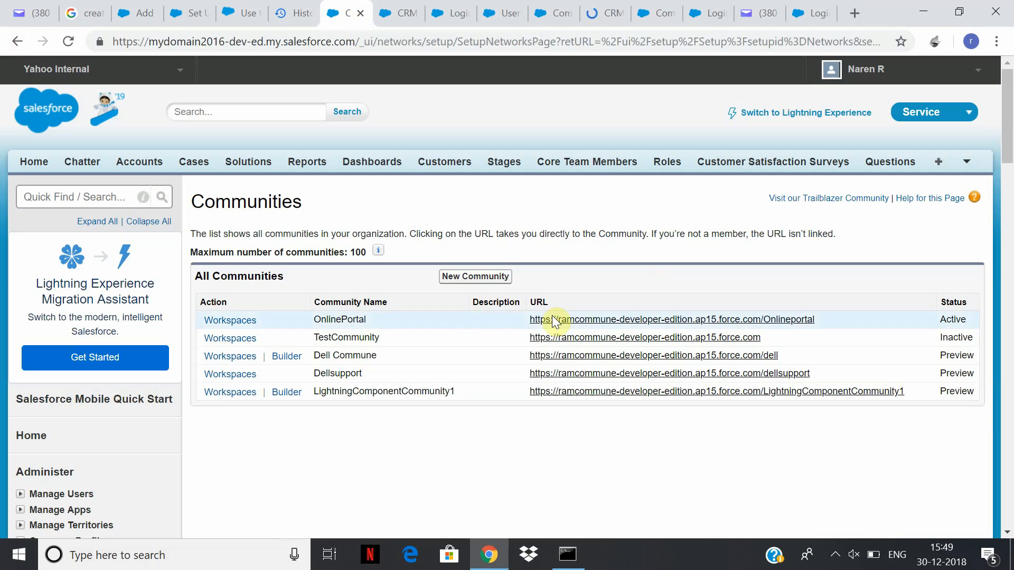
# Open the OnlinePortal site from Communities setup, copy its address, and retry the sign-up page.
pyautogui.click(756, 319)
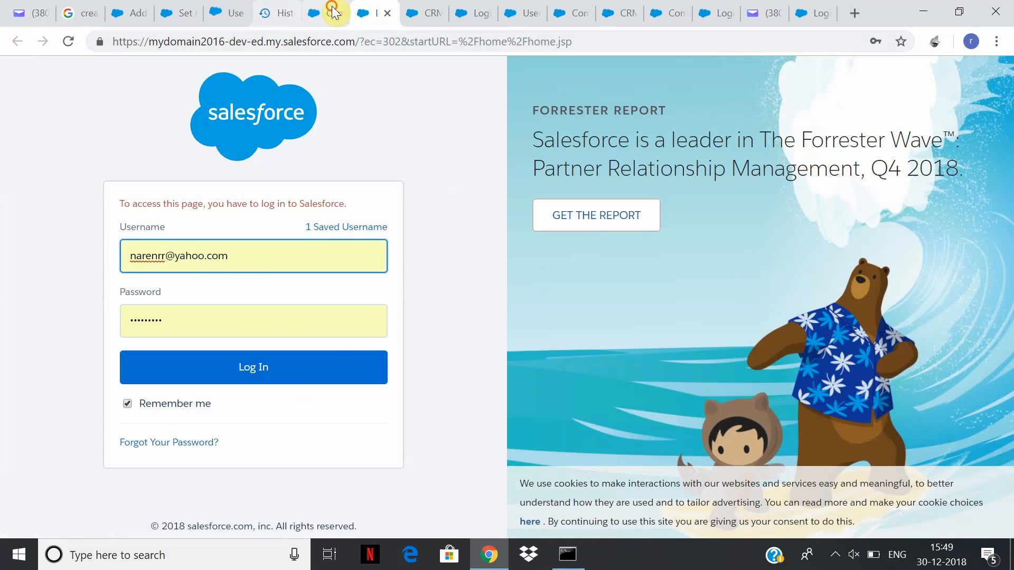
pyautogui.click(333, 11)
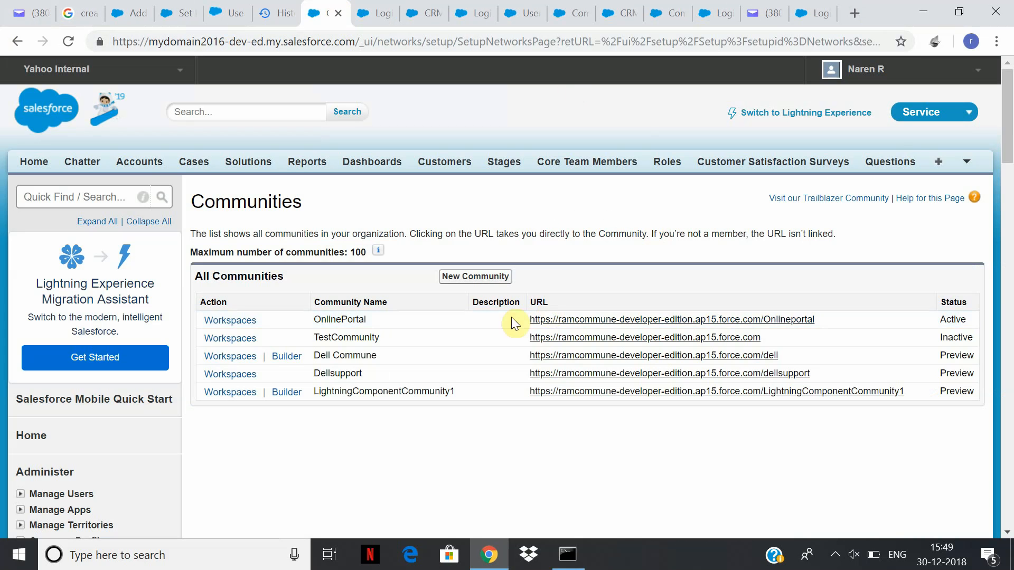
pyautogui.moveTo(526, 320); pyautogui.dragTo(345, 41)
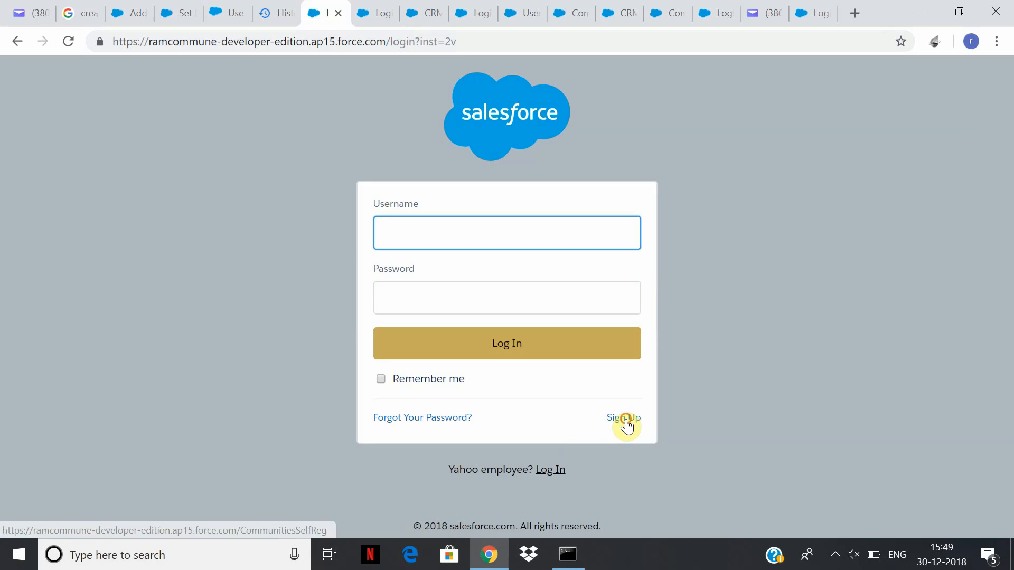
pyautogui.click(626, 419)
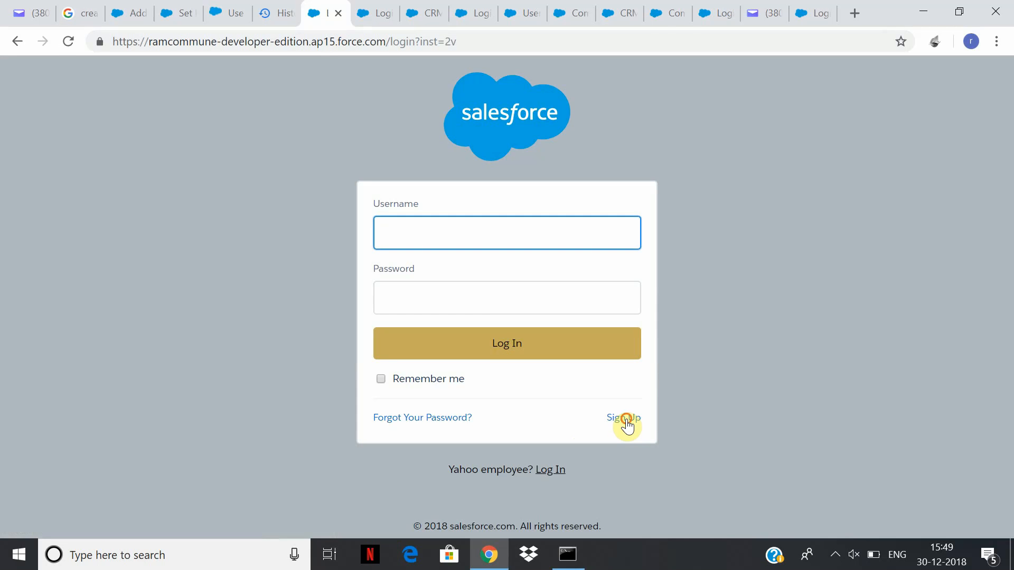
pyautogui.click(627, 420)
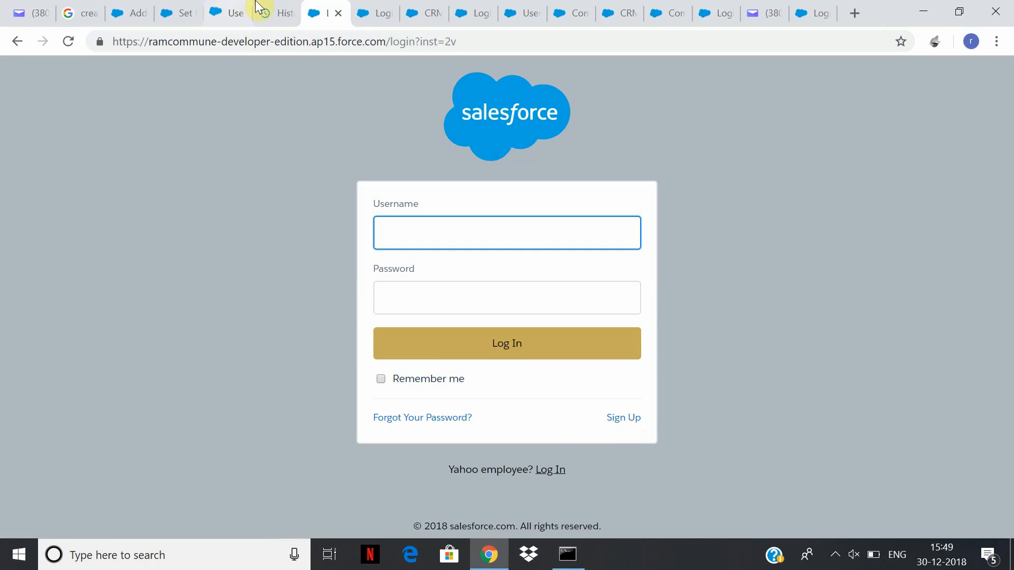
# Log in to the Salesforce org tab, then cycle through Communities and Workspaces to OnlinePortal's login page.
pyautogui.click(382, 11)
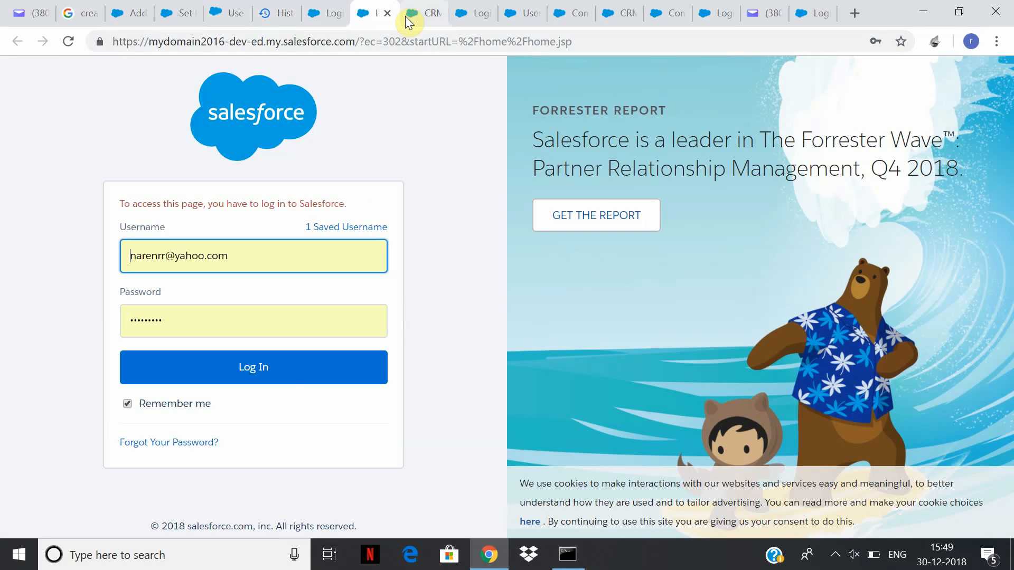
pyautogui.click(284, 381)
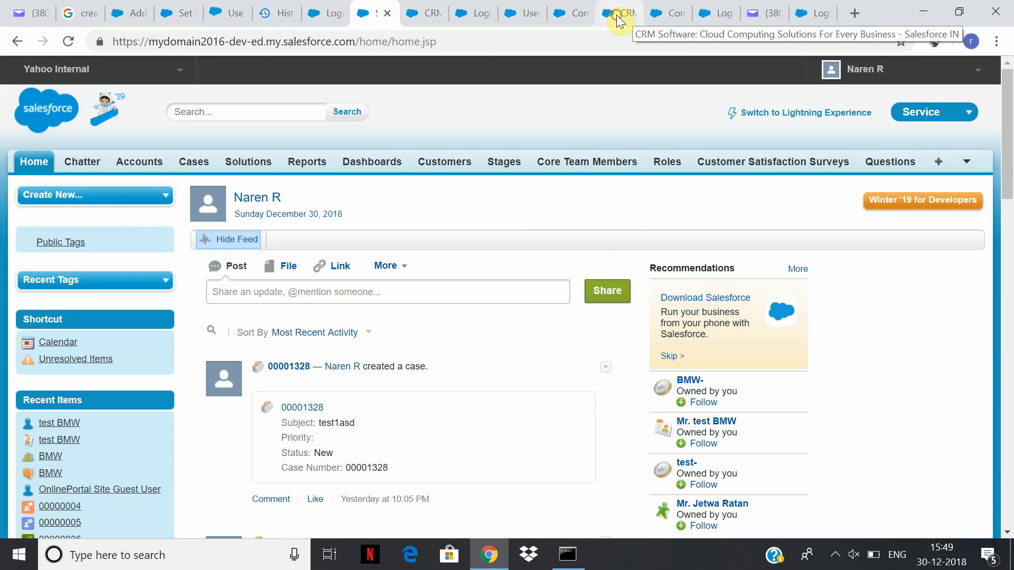
pyautogui.click(617, 15)
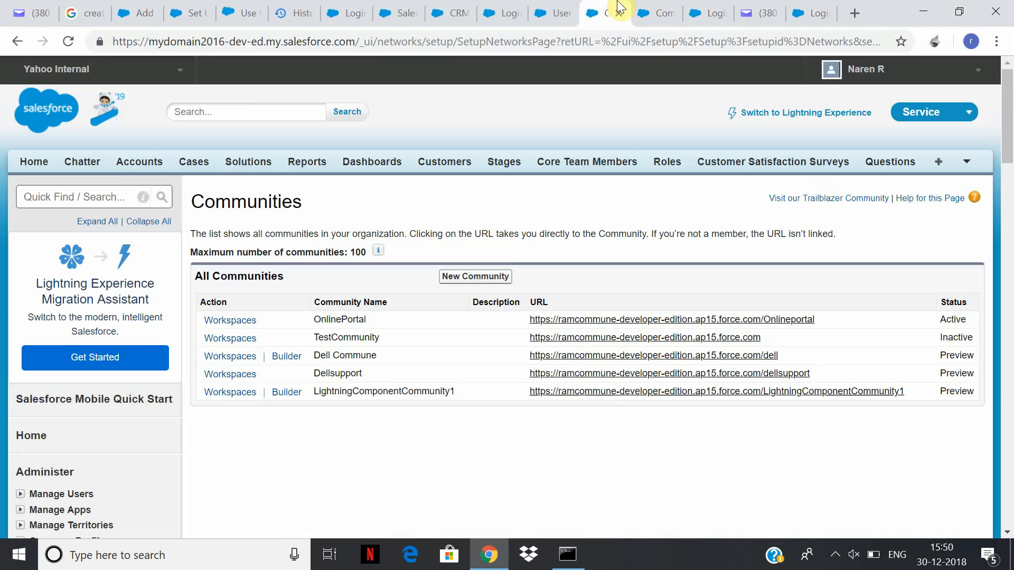
pyautogui.click(661, 12)
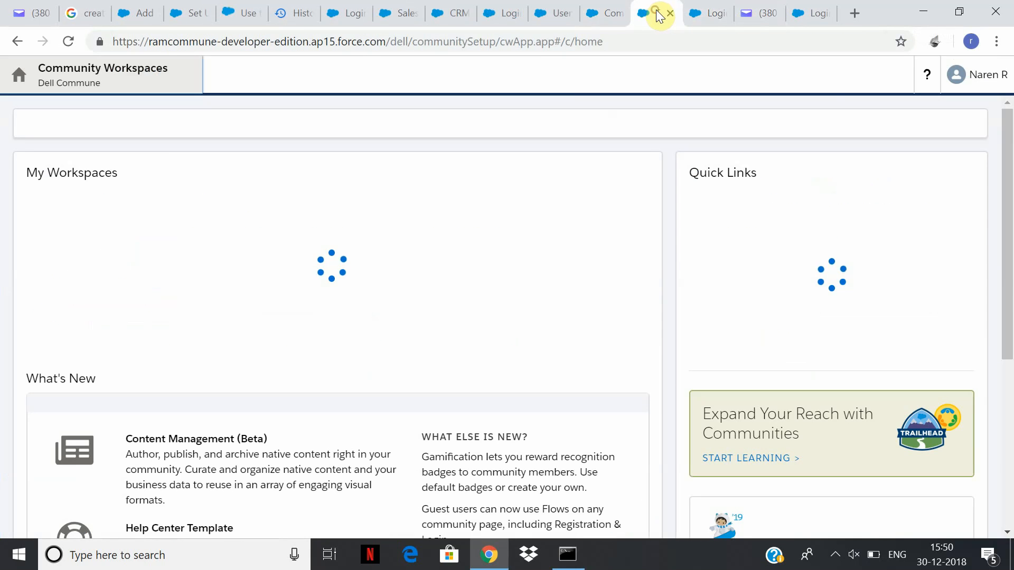
pyautogui.click(511, 13)
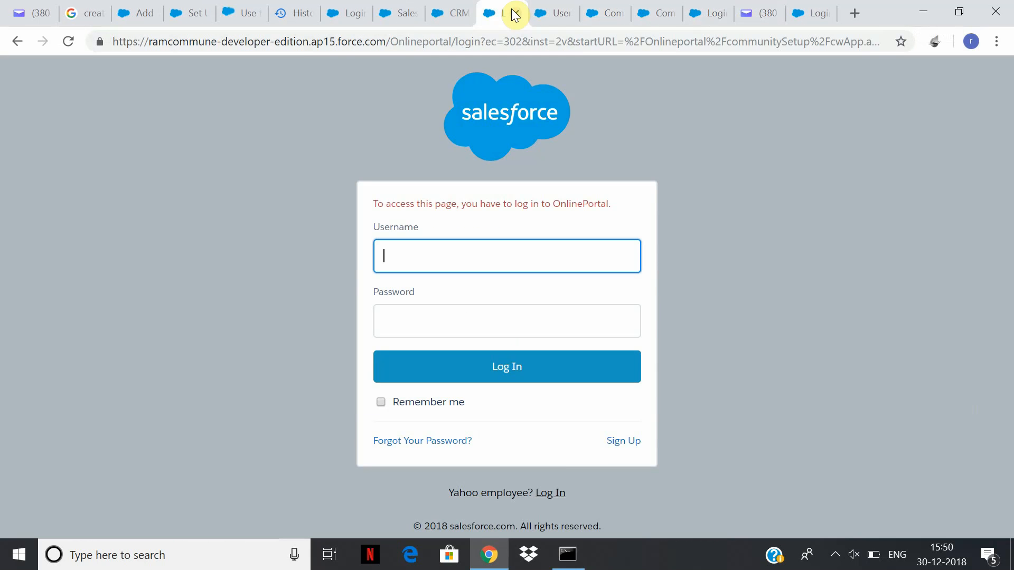
# Open the OnlinePortal sign-up form and enter first name Test6 and a Gmail address.
pyautogui.click(629, 448)
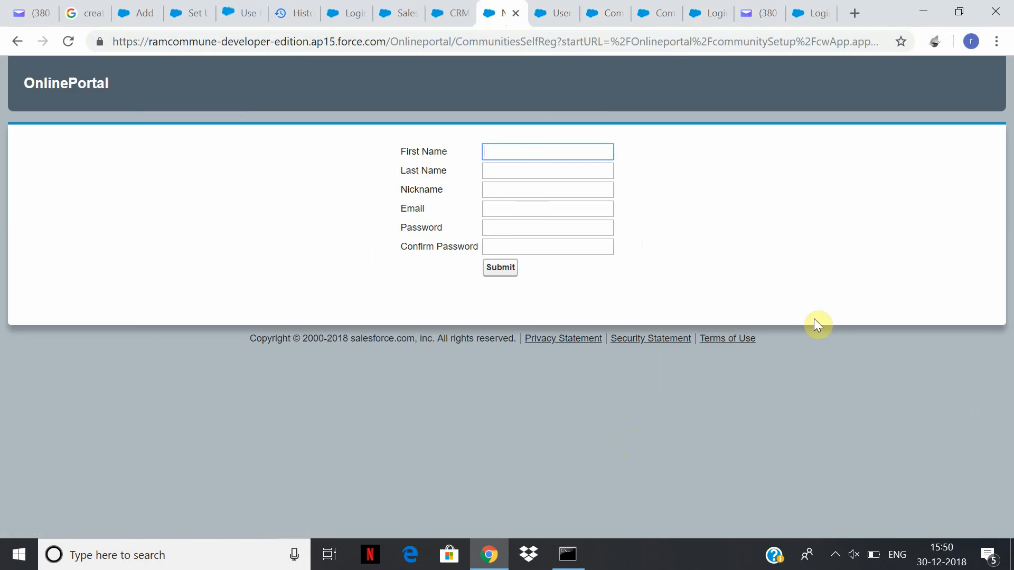
pyautogui.click(523, 149)
pyautogui.write('Test6')
pyautogui.press('Tab')
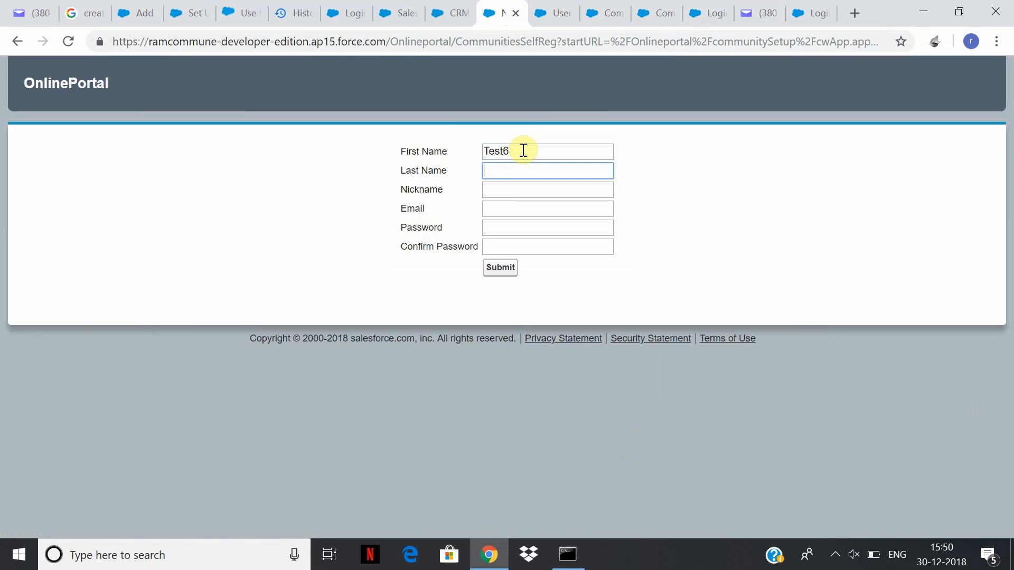
pyautogui.press('Tab')
pyautogui.press('Tab')
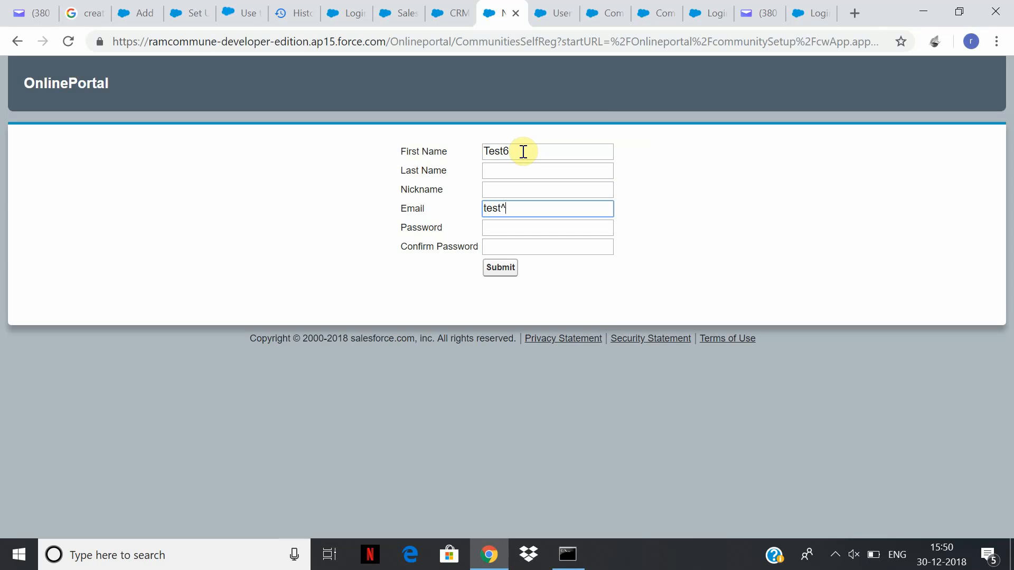
pyautogui.press('Tab')
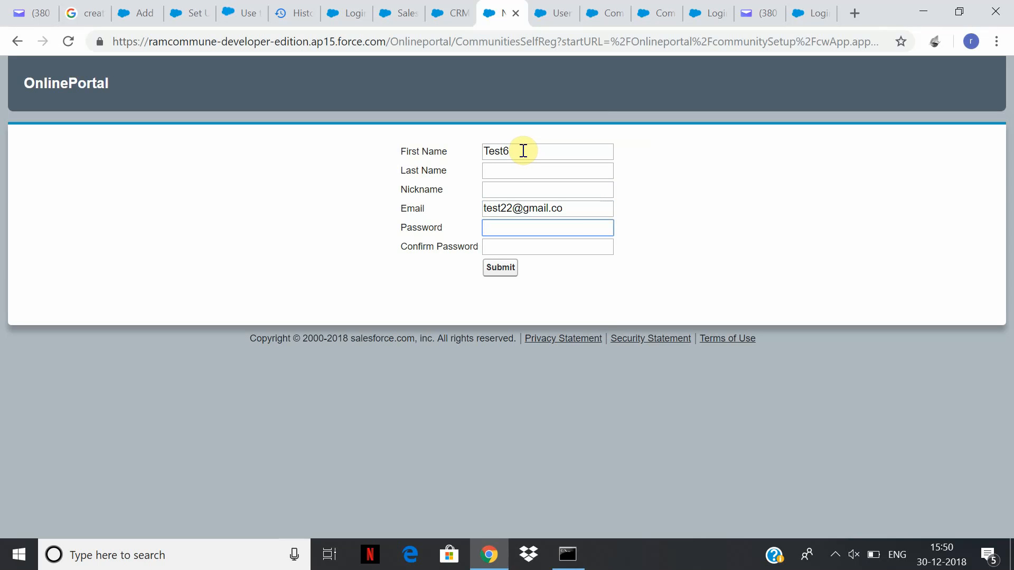
pyautogui.click(582, 209)
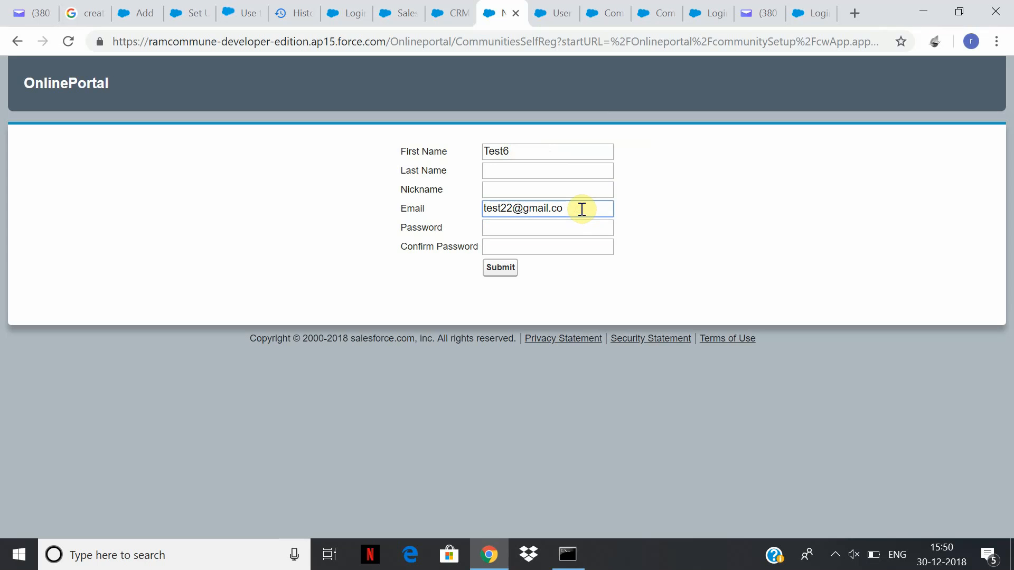
pyautogui.write('m')
# Enter and confirm a password, then submit the registration form.
pyautogui.press('Tab')
pyautogui.write('te')
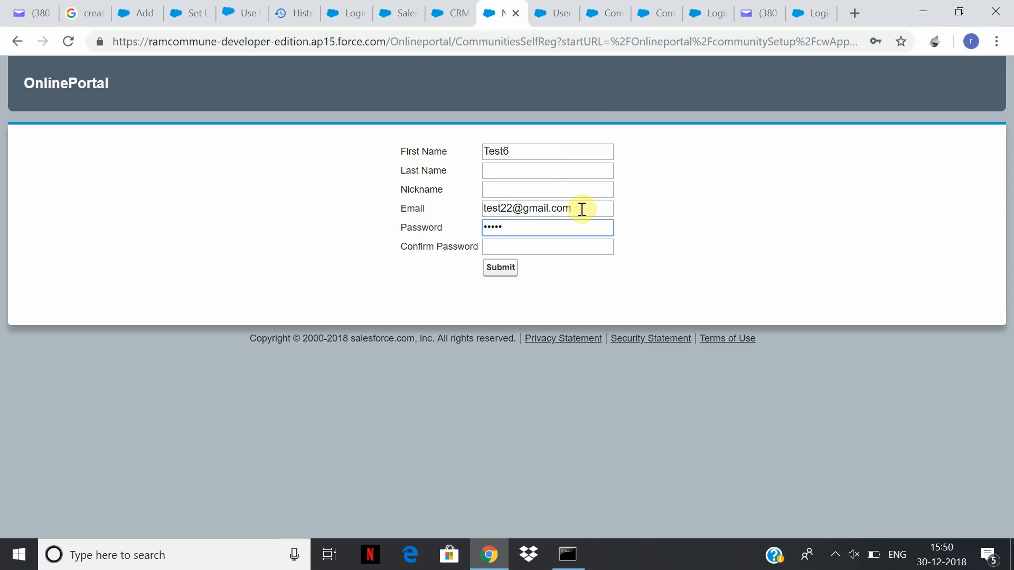
pyautogui.write('•••••••')
pyautogui.press('Tab')
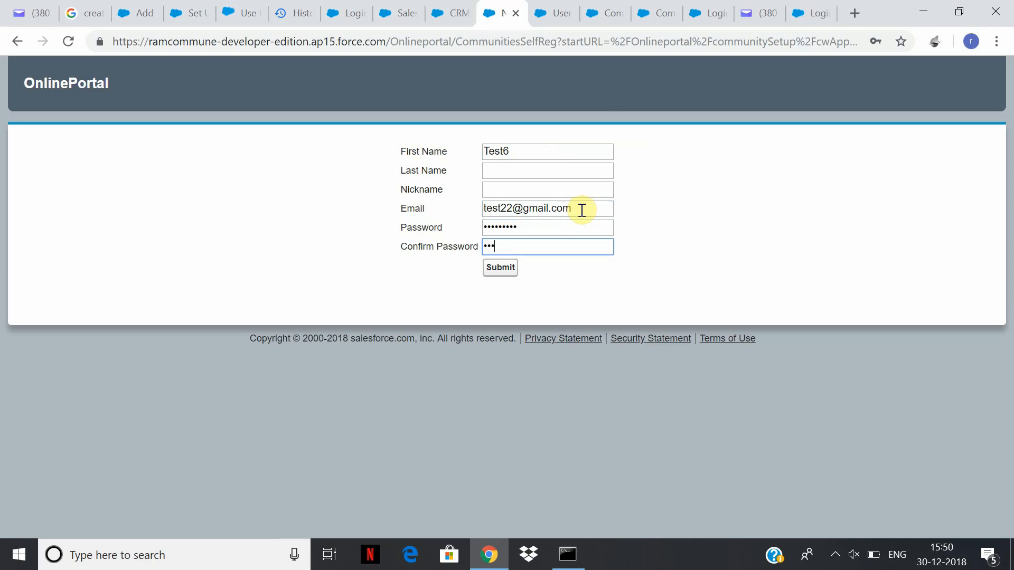
pyautogui.write('•••••••••')
pyautogui.click(500, 268)
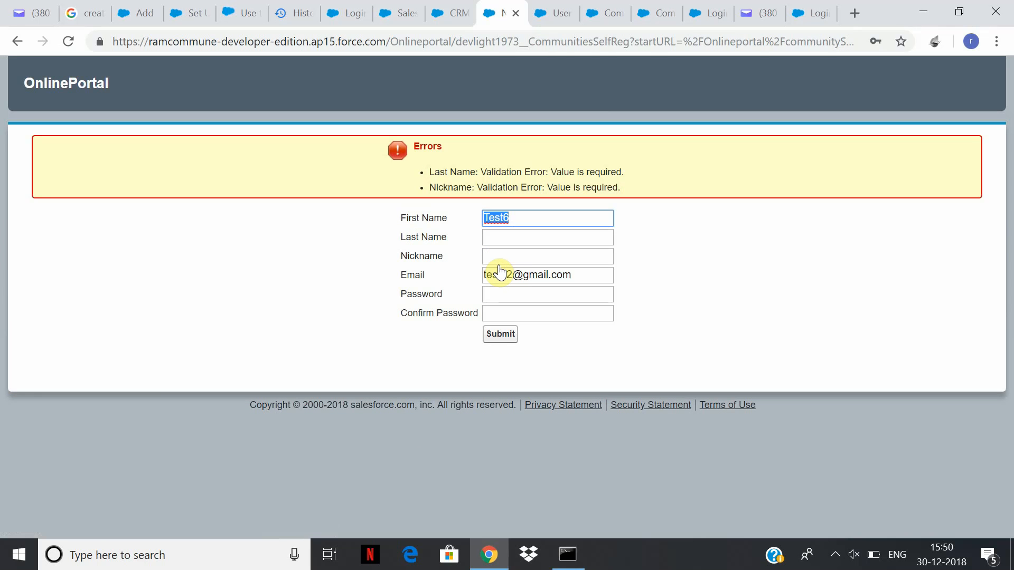
# Fill Last Name with 'test3' and Nickname with 'teststestest', then resubmit.
pyautogui.click(526, 240)
pyautogui.write('test3')
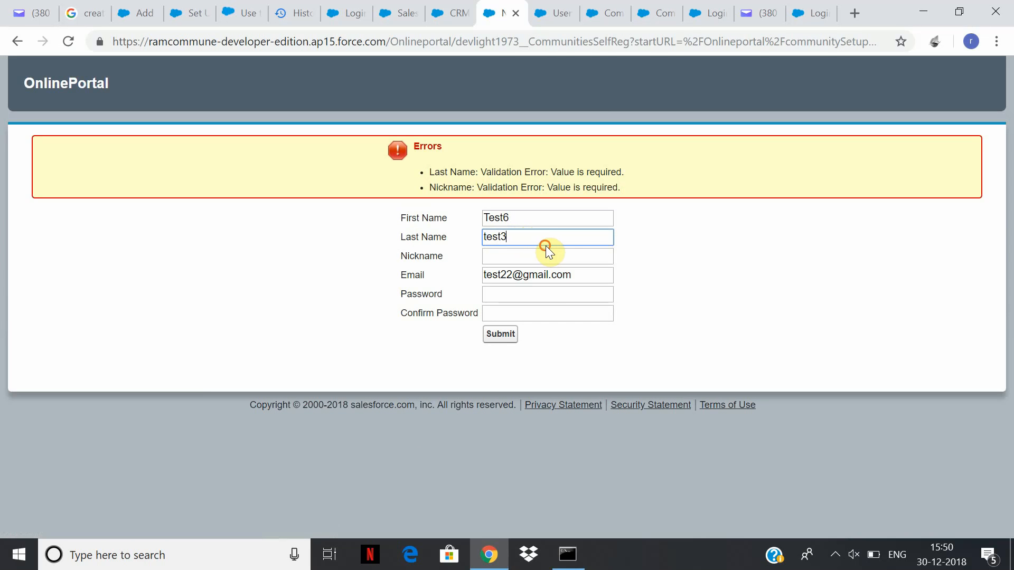
pyautogui.doubleClick(561, 264)
pyautogui.click(561, 261)
pyautogui.write('teststestest')
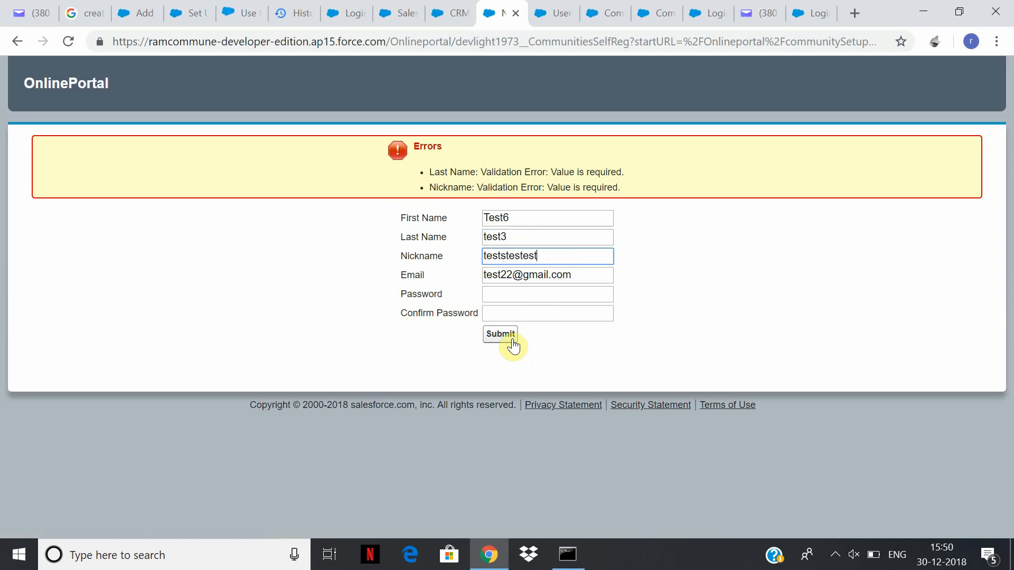
pyautogui.click(513, 341)
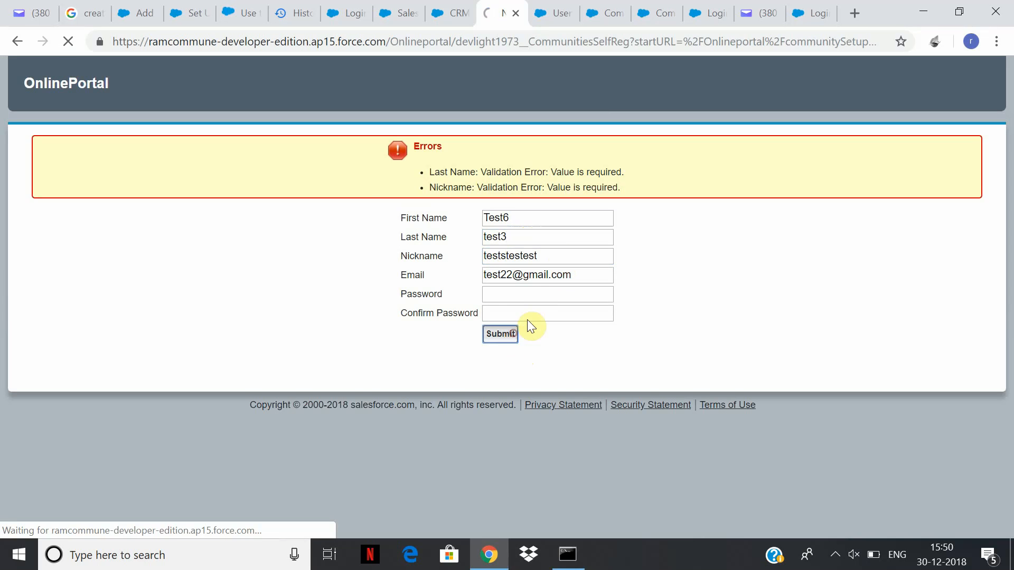
# Re-enter the password and its confirmation and submit the registration again.
pyautogui.click(559, 262)
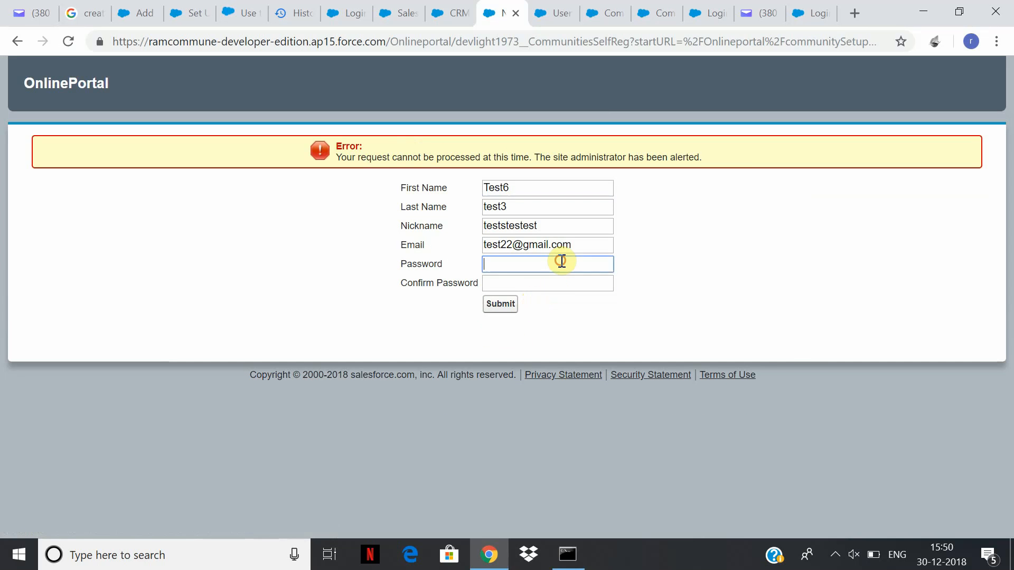
pyautogui.write('te•••••••')
pyautogui.press('Tab')
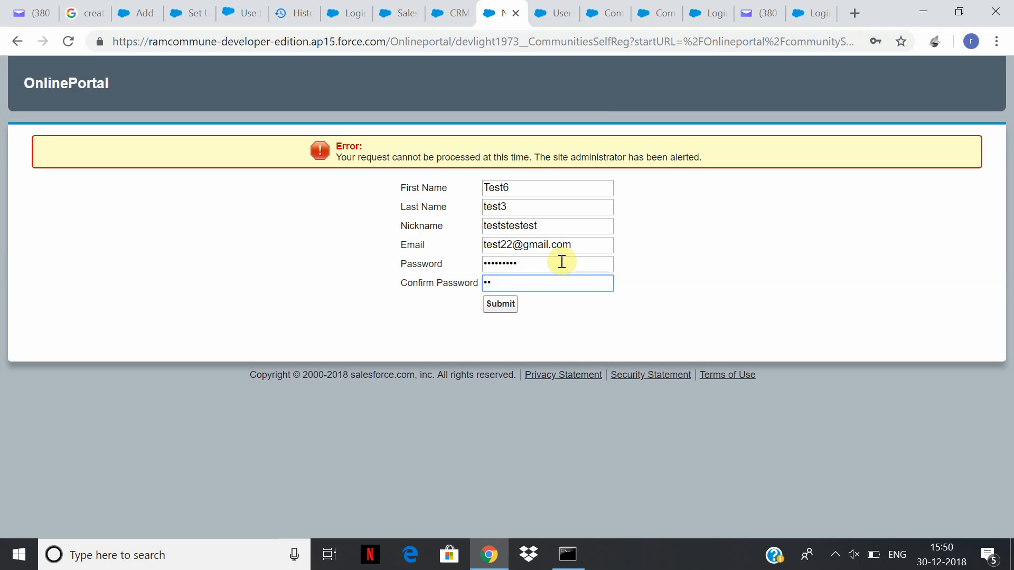
pyautogui.write('•••••••••')
pyautogui.press('Return')
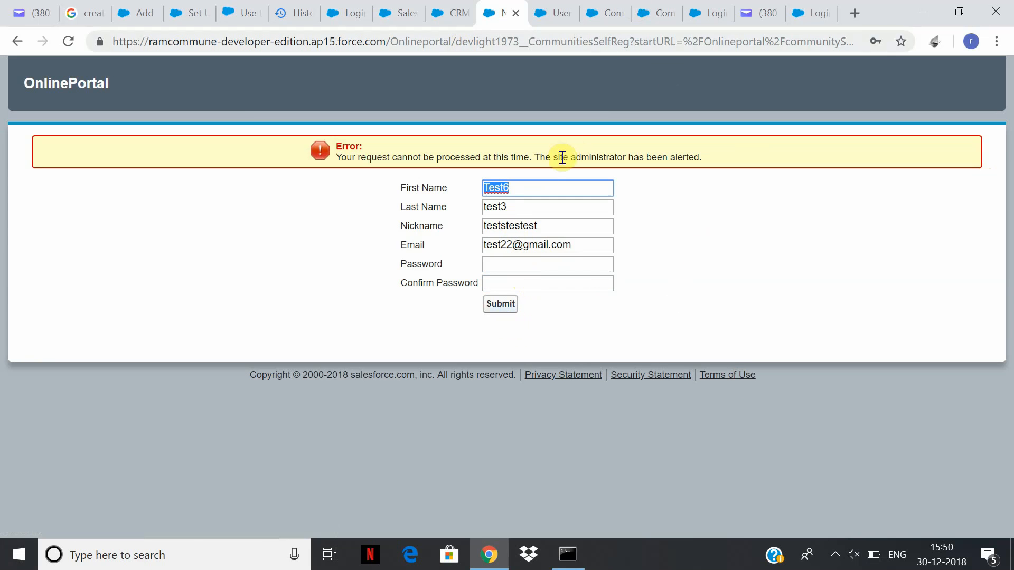
# Append '444' to first and last names, change the email username, re-enter passwords and submit.
pyautogui.click(533, 191)
pyautogui.write('444')
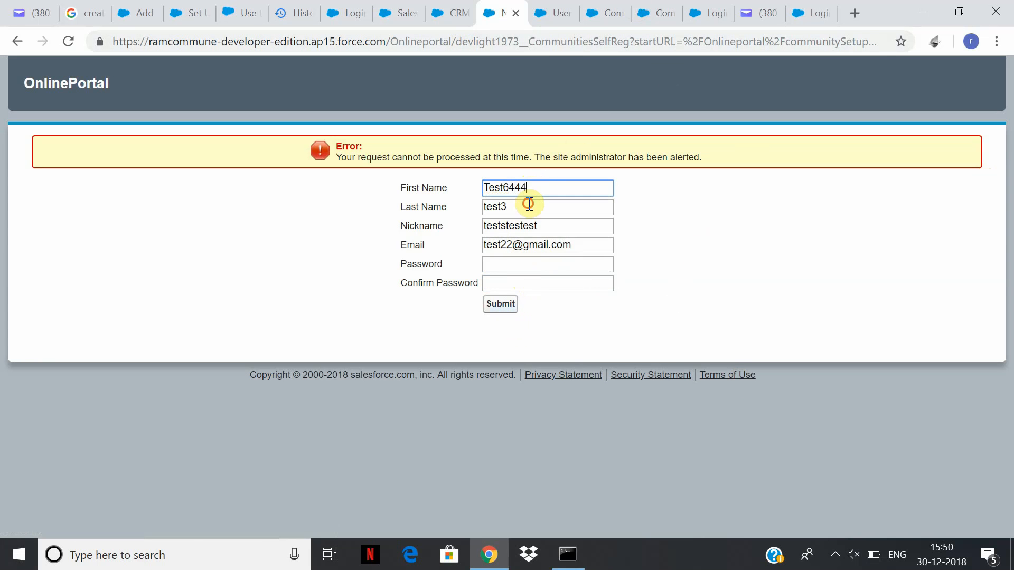
pyautogui.click(527, 203)
pyautogui.write('444')
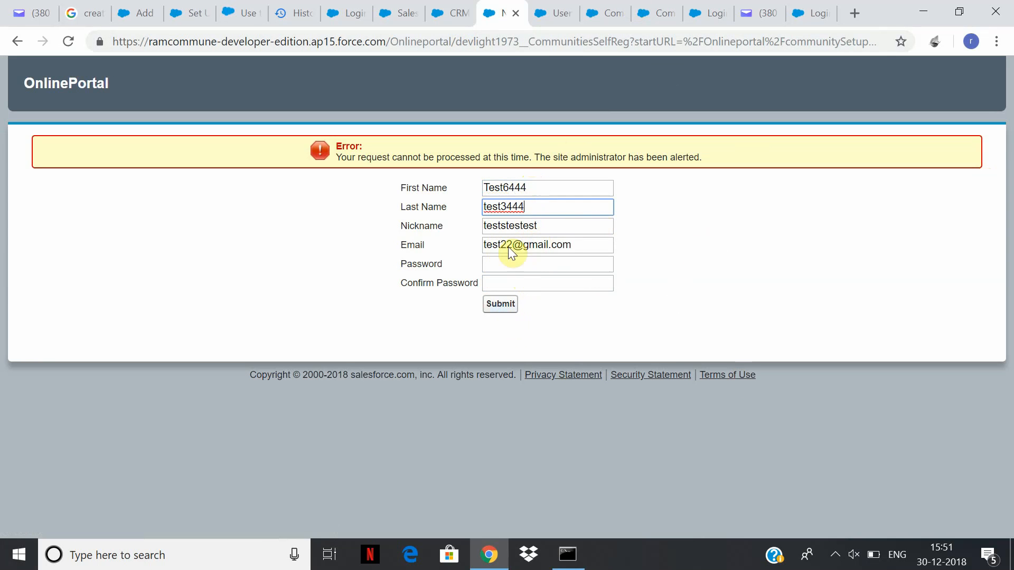
pyautogui.moveTo(511, 244); pyautogui.dragTo(487, 236)
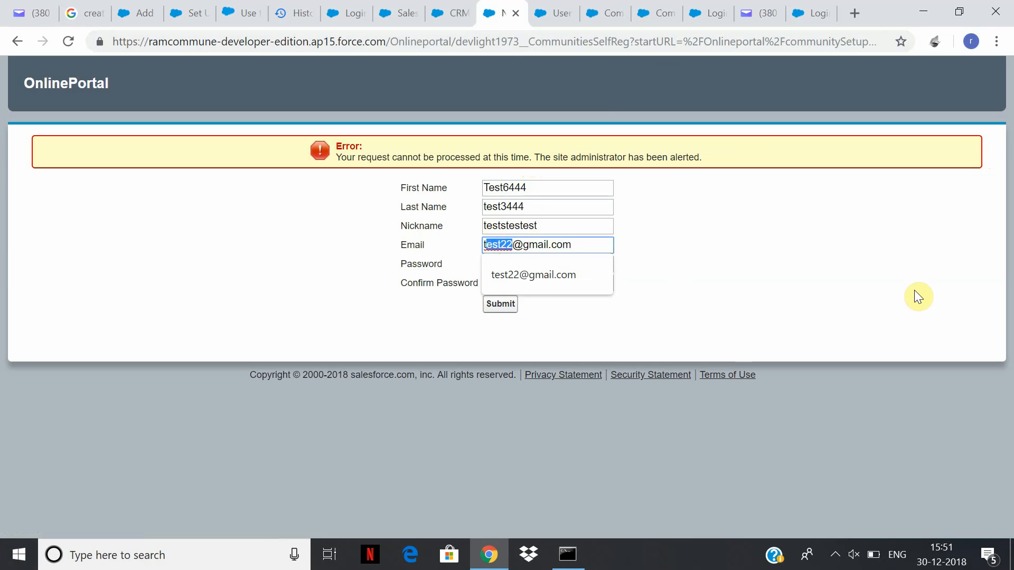
pyautogui.press('BackSpace')
pyautogui.press('BackSpace')
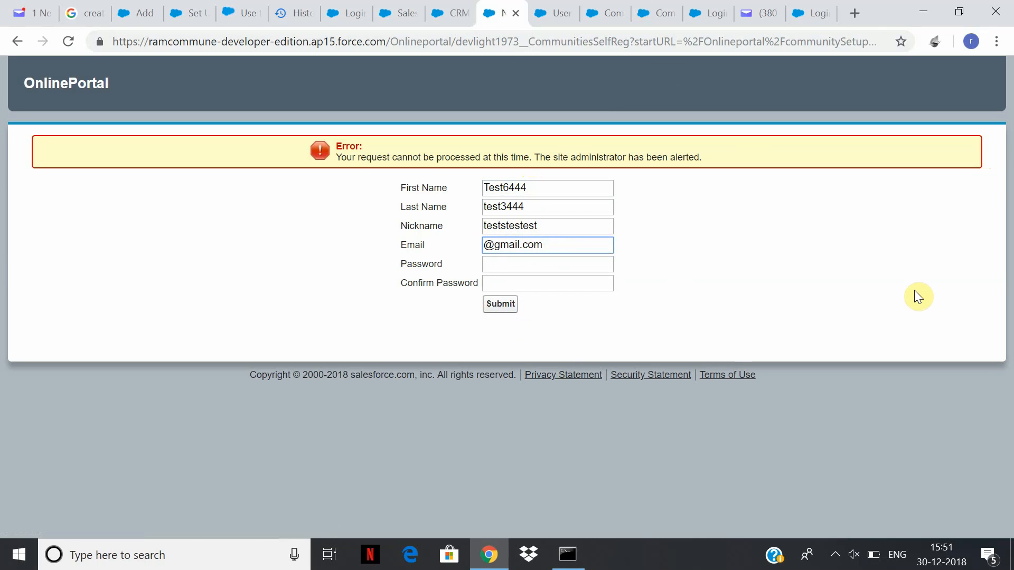
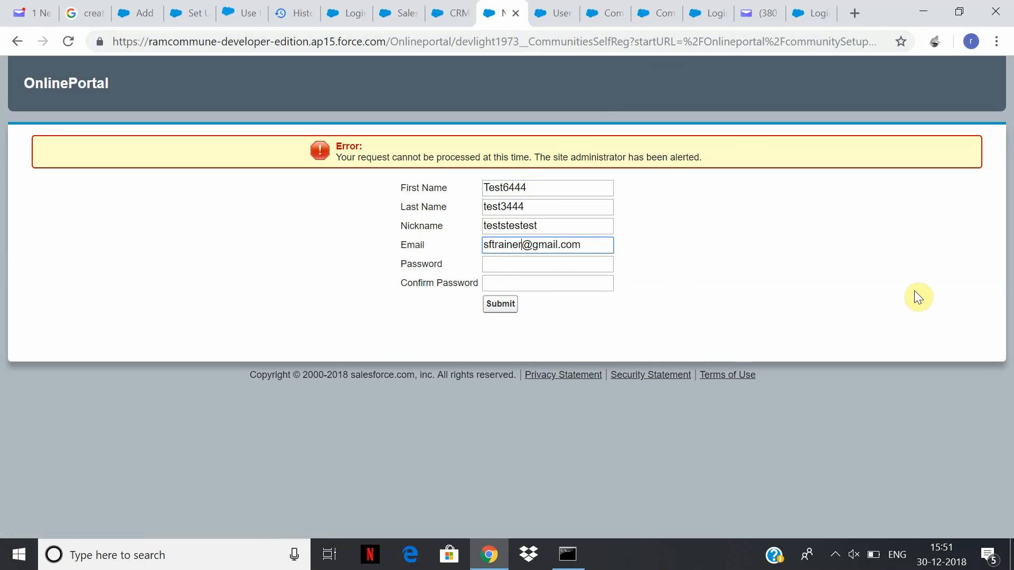
pyautogui.press('Tab')
pyautogui.write('••')
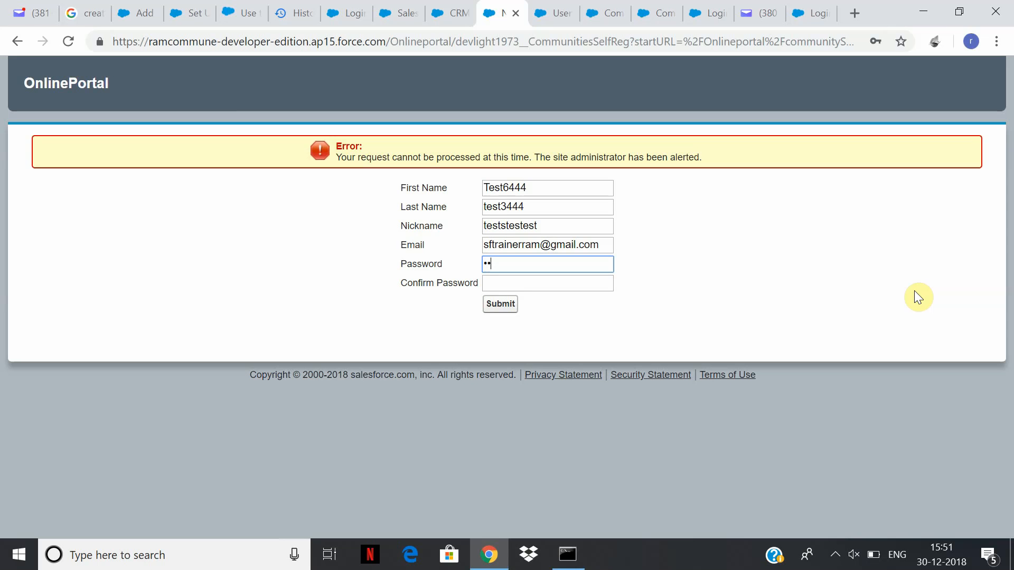
pyautogui.write('•••••••')
pyautogui.press('Tab')
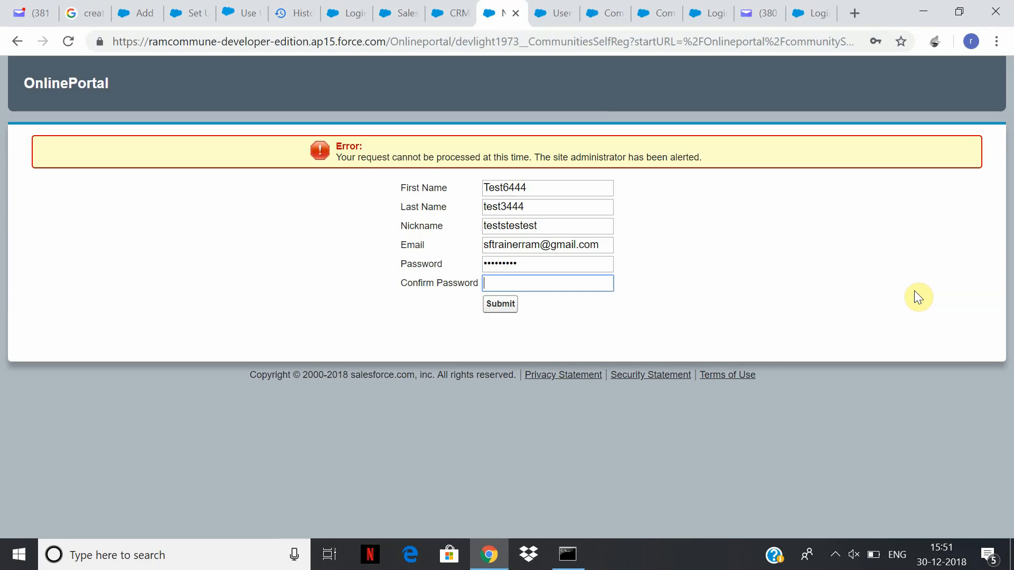
pyautogui.write('••••••')
pyautogui.click(506, 305)
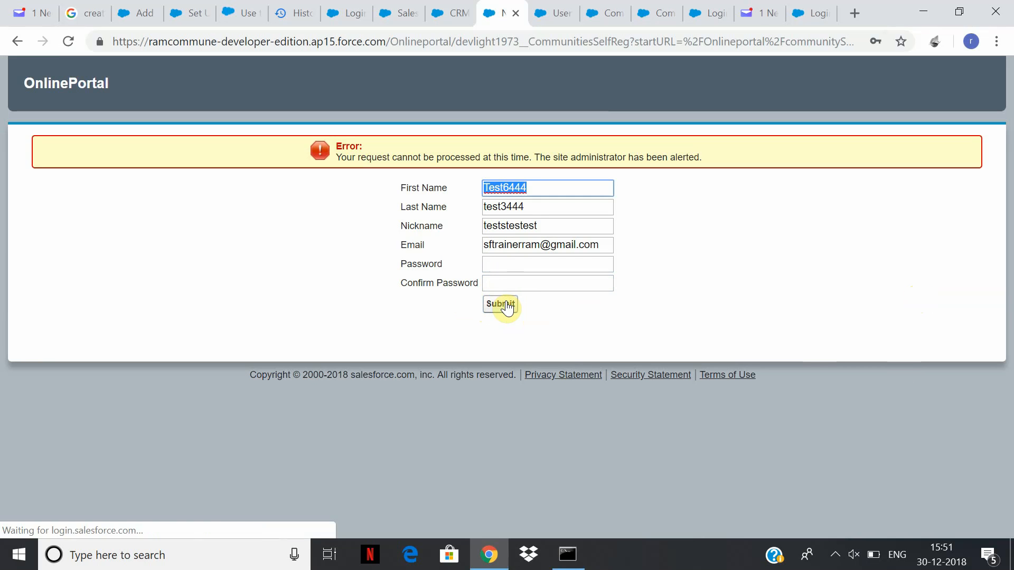
# Append 'rrr' to the first name and replace the email with a Yahoo address.
pyautogui.doubleClick(541, 192)
pyautogui.click(549, 188)
pyautogui.write('rrr')
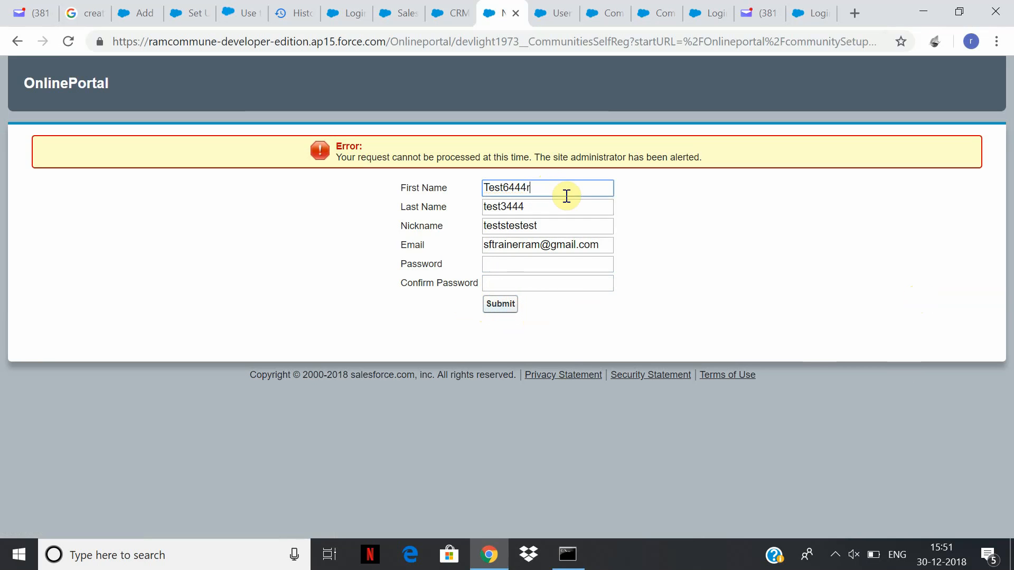
pyautogui.click(572, 251)
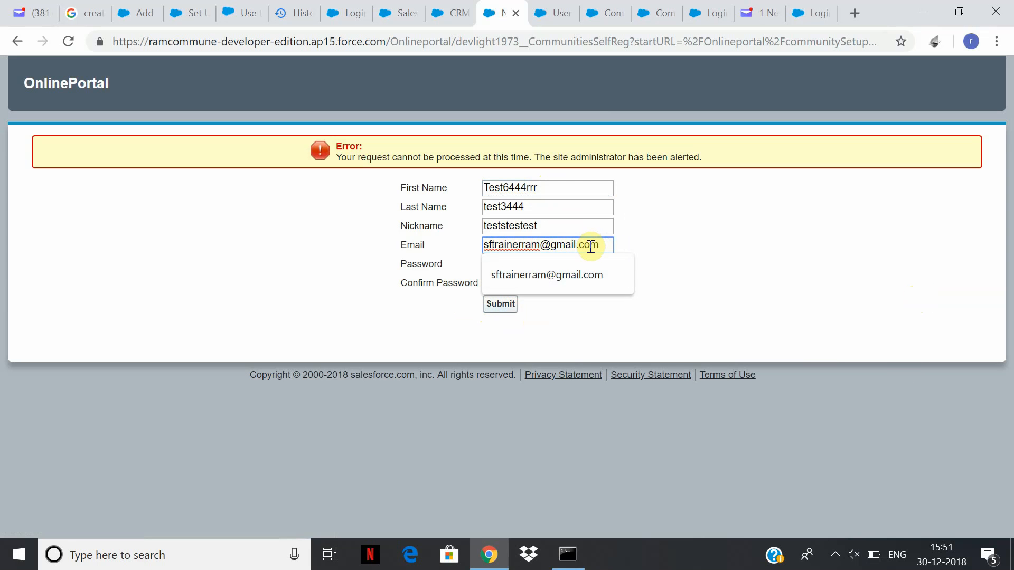
pyautogui.click(883, 269)
pyautogui.moveTo(606, 243); pyautogui.dragTo(404, 208)
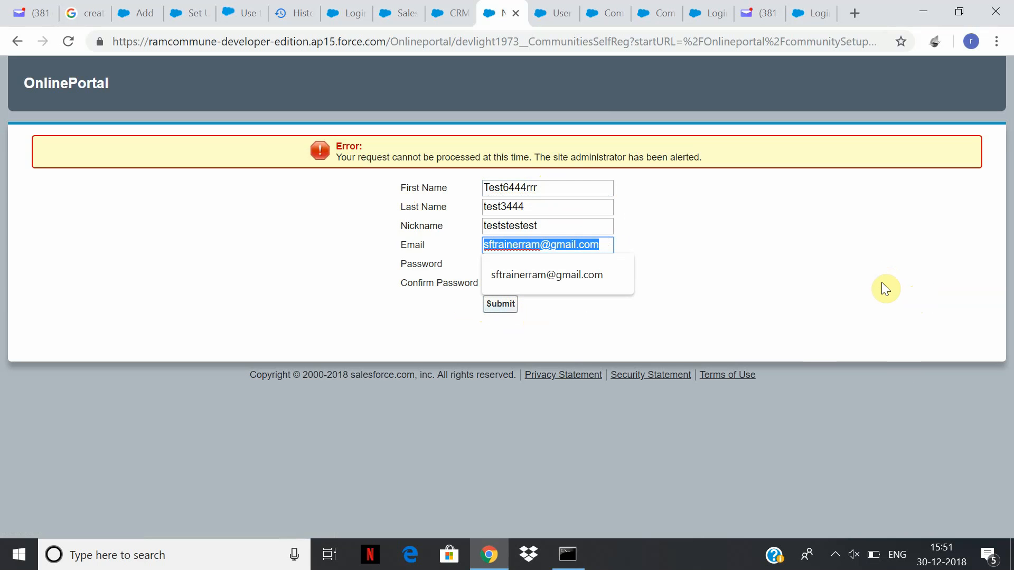
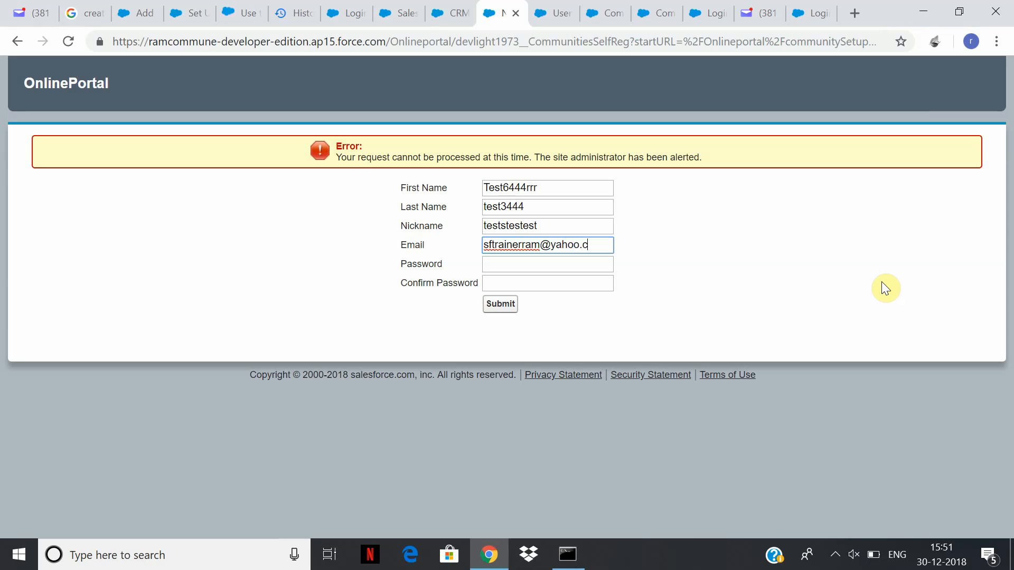
# Fill in both password fields and resubmit the registration with the Yahoo address.
pyautogui.press('Tab')
pyautogui.write('te')
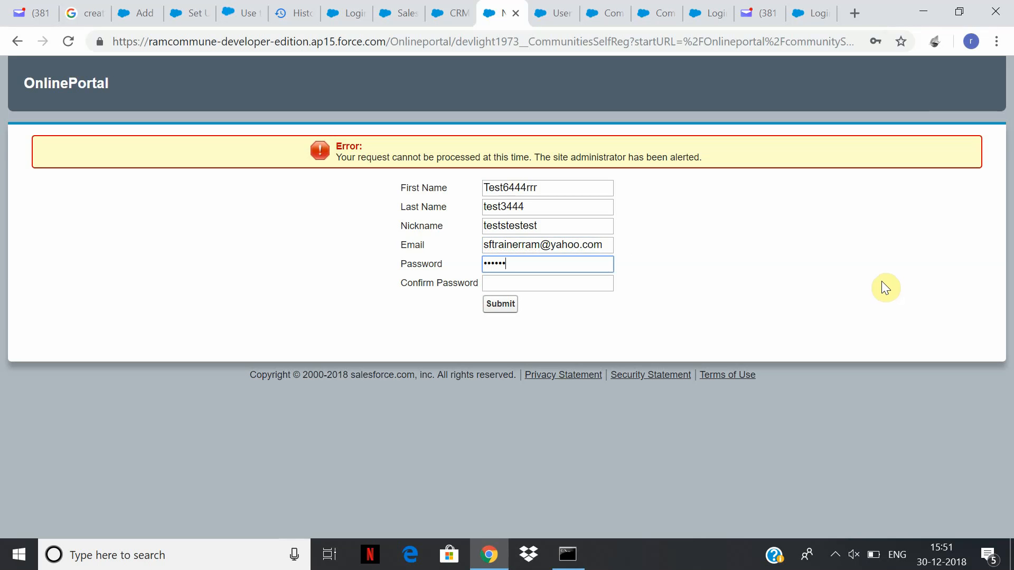
pyautogui.press('Tab')
pyautogui.write('t')
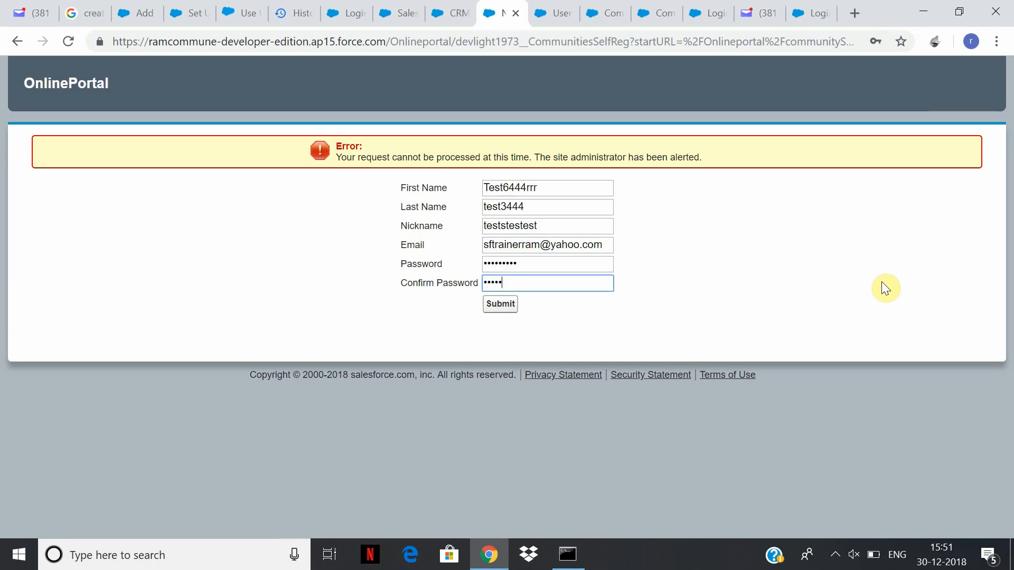
pyautogui.click(501, 309)
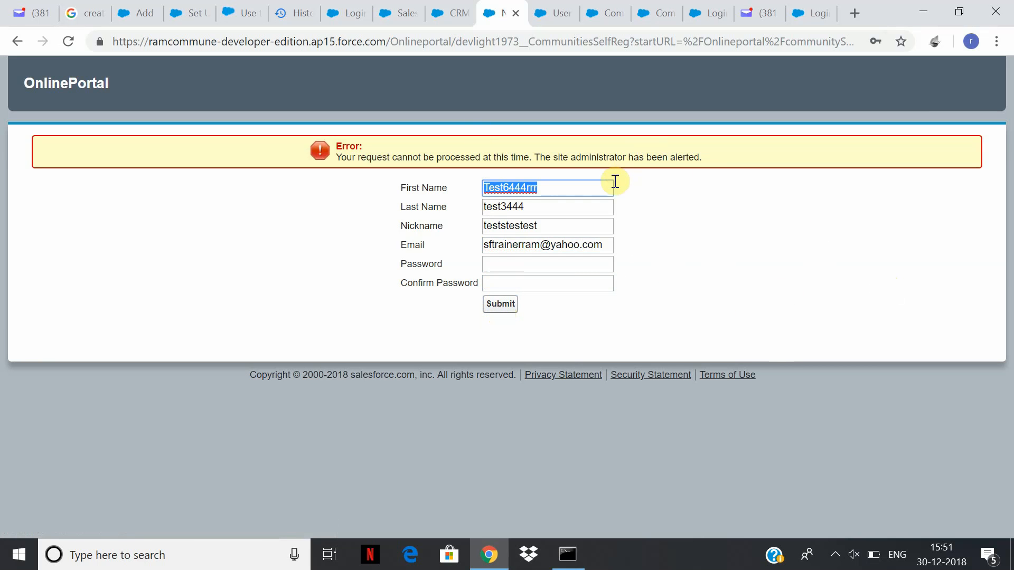
# Replace the Password field value with a new password.
pyautogui.click(560, 260)
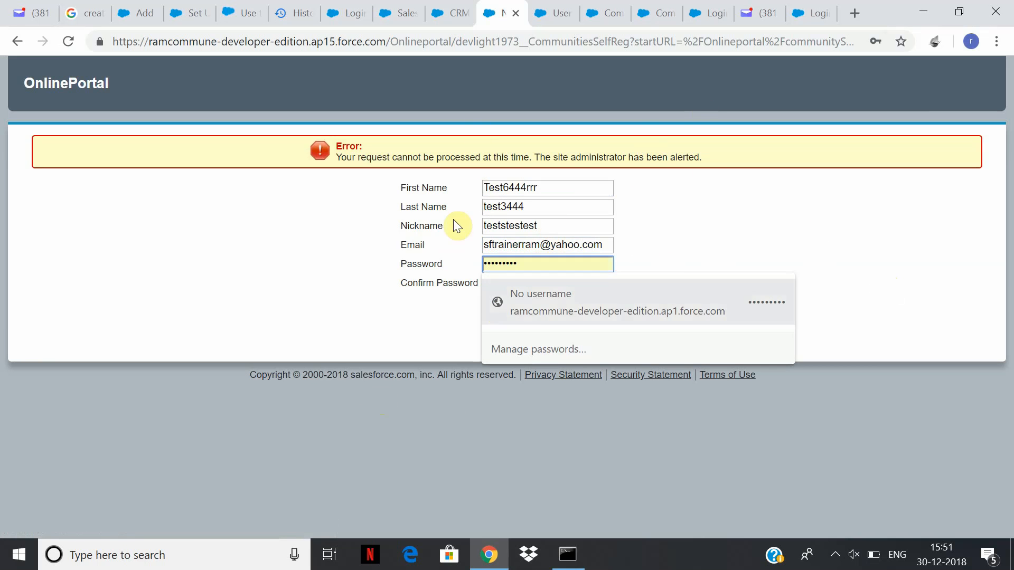
pyautogui.click(496, 290)
pyautogui.click(545, 261)
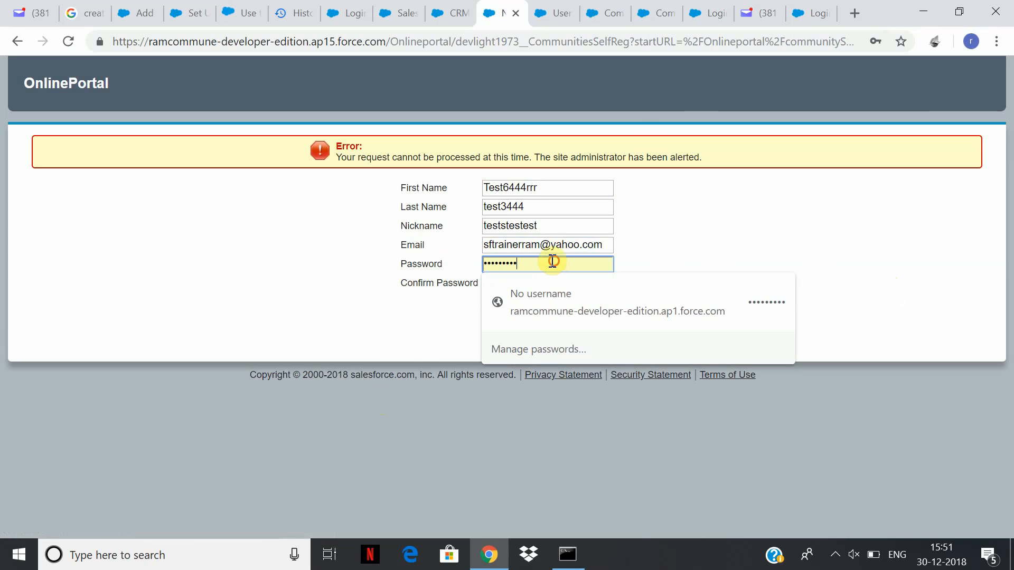
pyautogui.moveTo(553, 261); pyautogui.dragTo(230, 224)
pyautogui.write('•••')
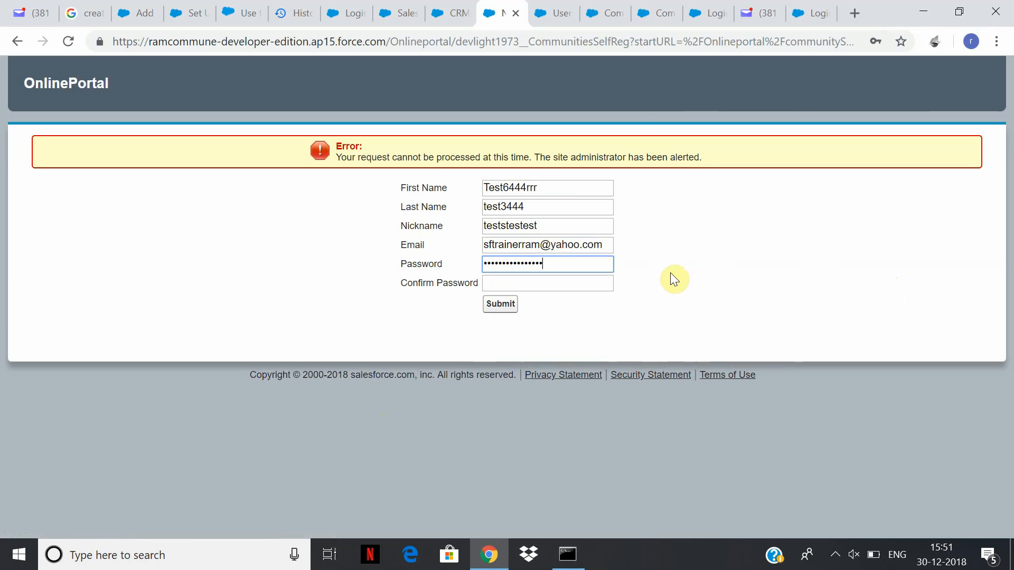
# Change the email to a Rediffmail address, retype the confirmation password and submit.
pyautogui.moveTo(613, 245); pyautogui.dragTo(262, 217)
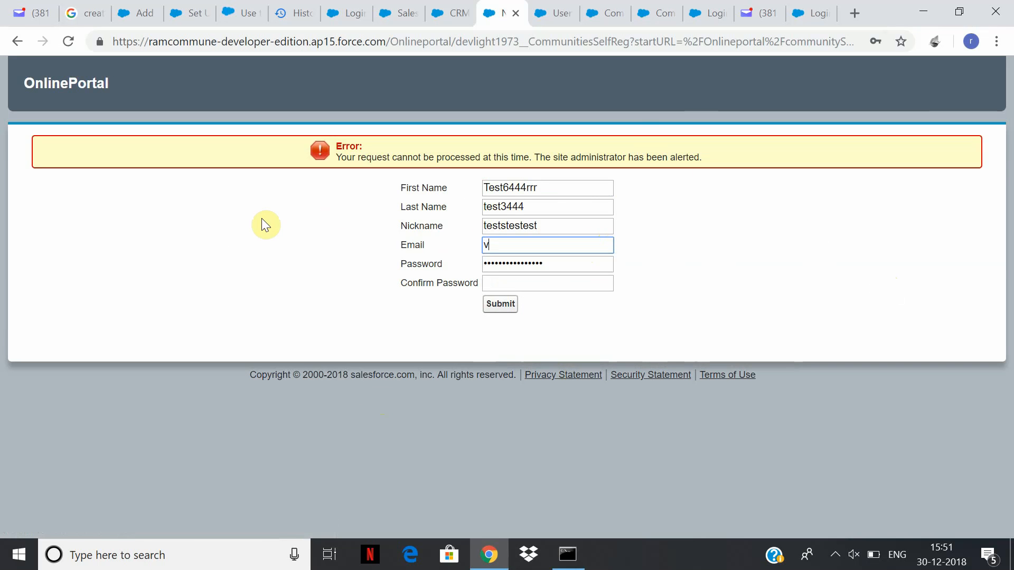
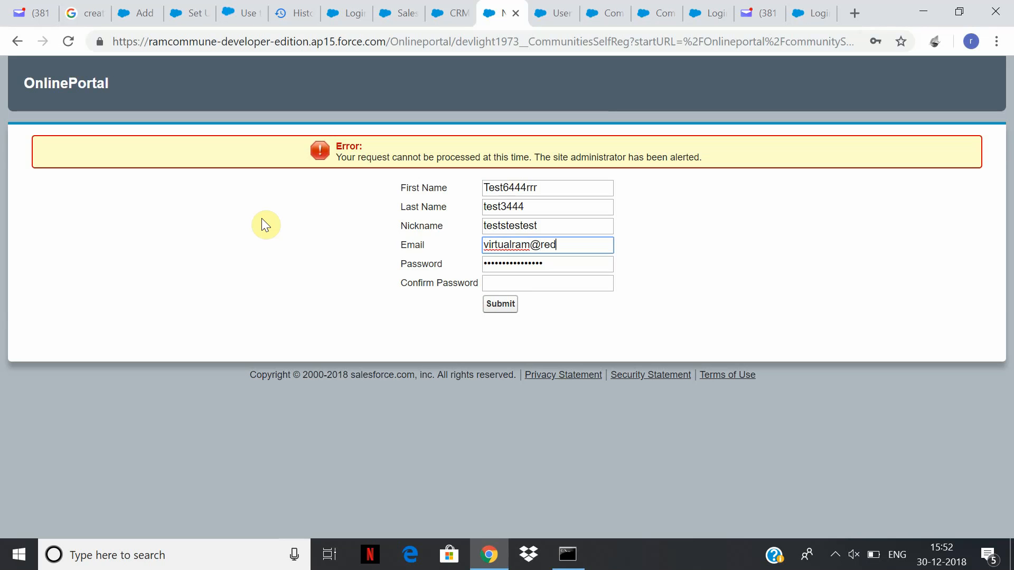
pyautogui.press('Tab')
pyautogui.press('Tab')
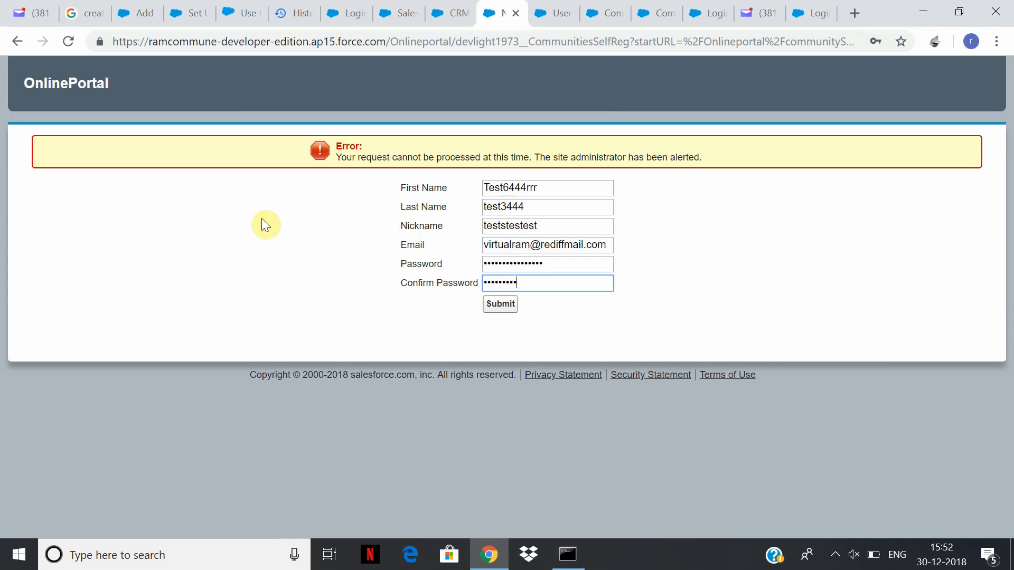
pyautogui.doubleClick(581, 266)
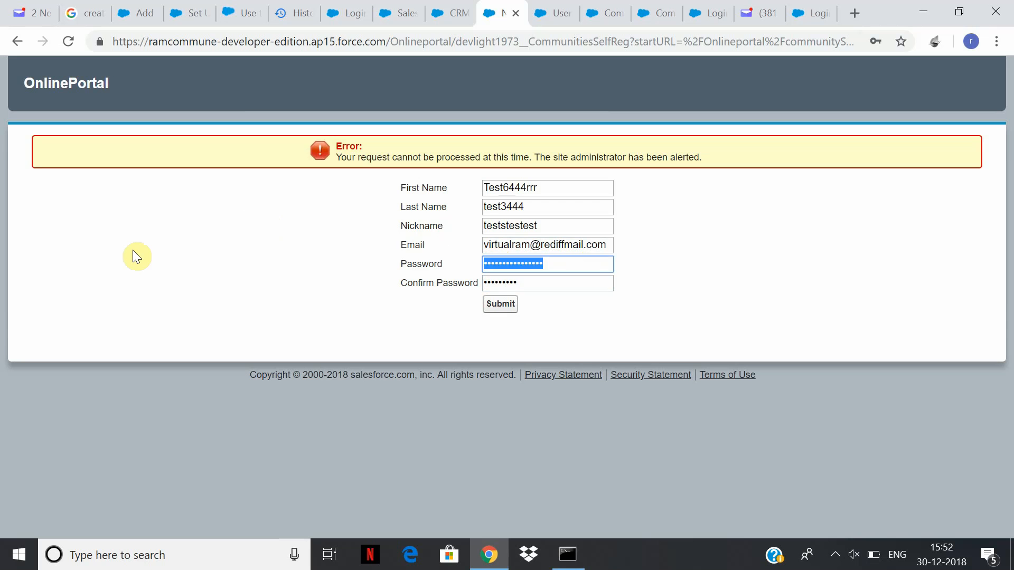
pyautogui.write('te')
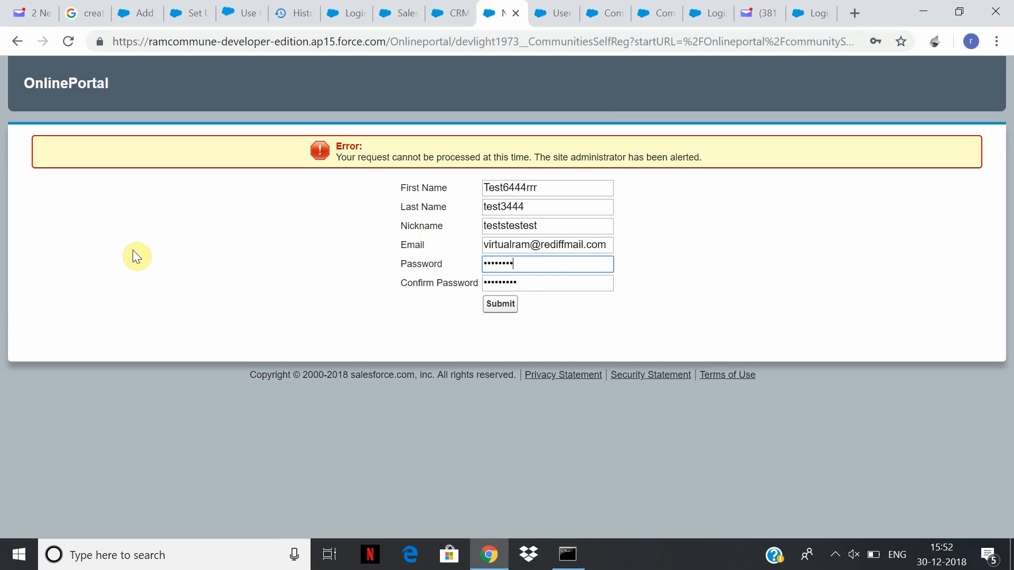
pyautogui.click(504, 306)
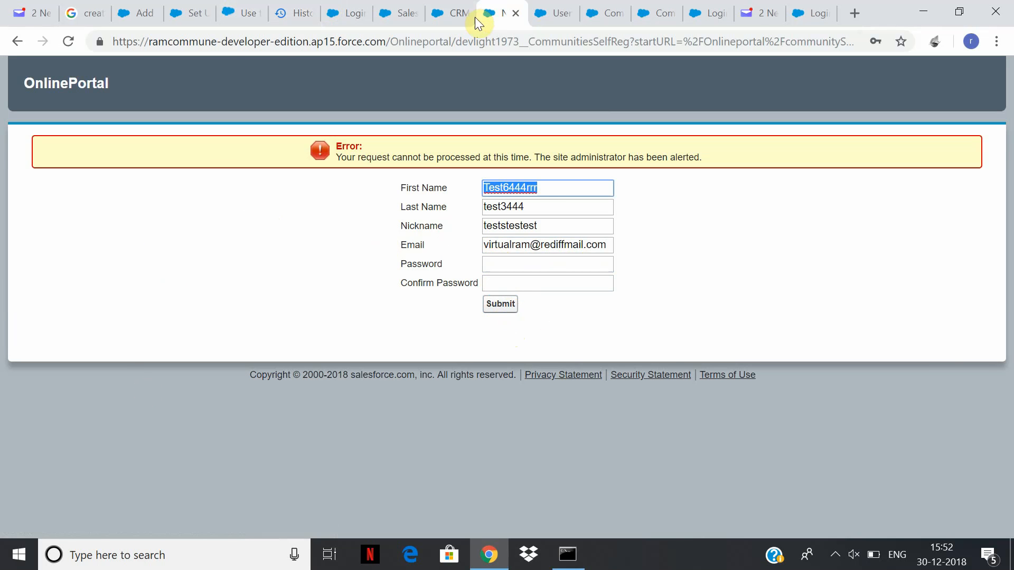
pyautogui.click(453, 14)
# From Classic home, open Setup, Quick Find 'communit', and open OnlinePortal's Workspaces from All Communities.
pyautogui.click(362, 8)
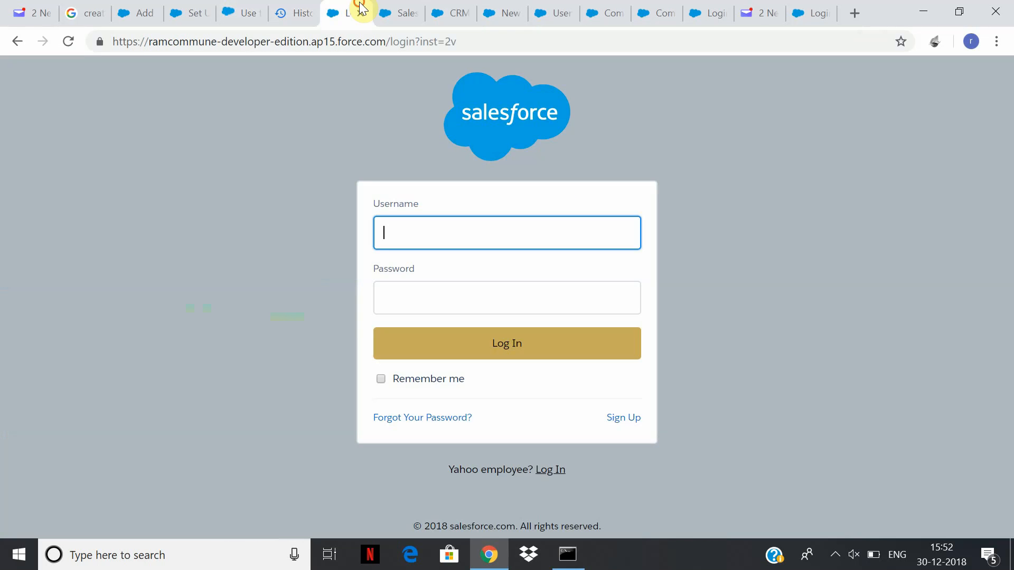
pyautogui.click(398, 12)
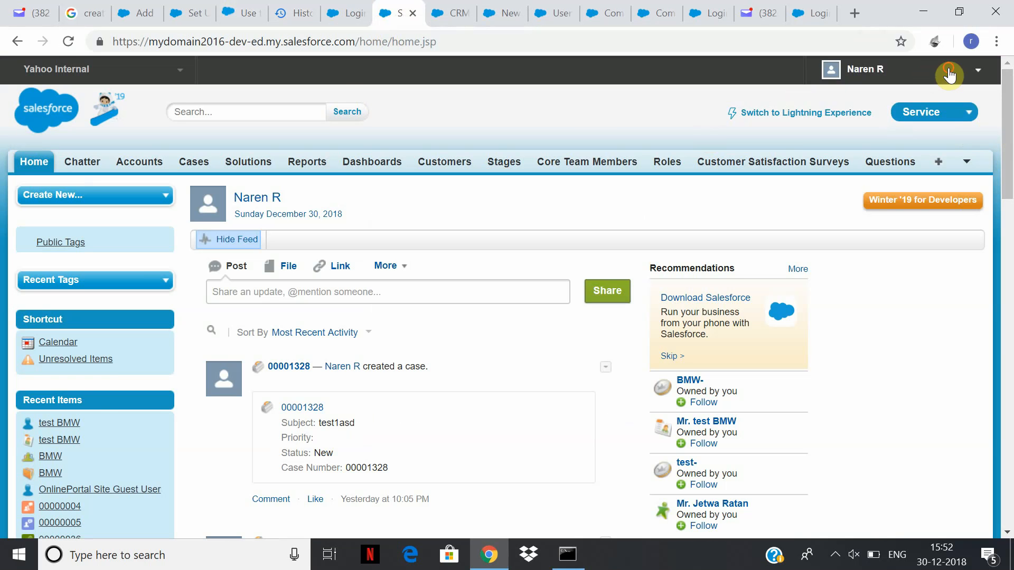
pyautogui.click(978, 70)
pyautogui.click(851, 122)
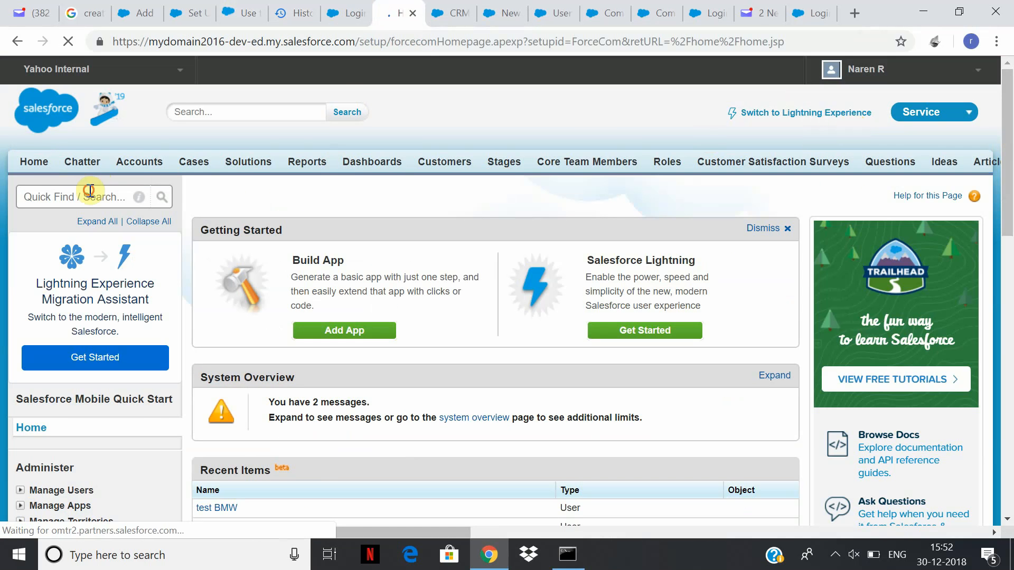
pyautogui.click(90, 195)
pyautogui.write('communit')
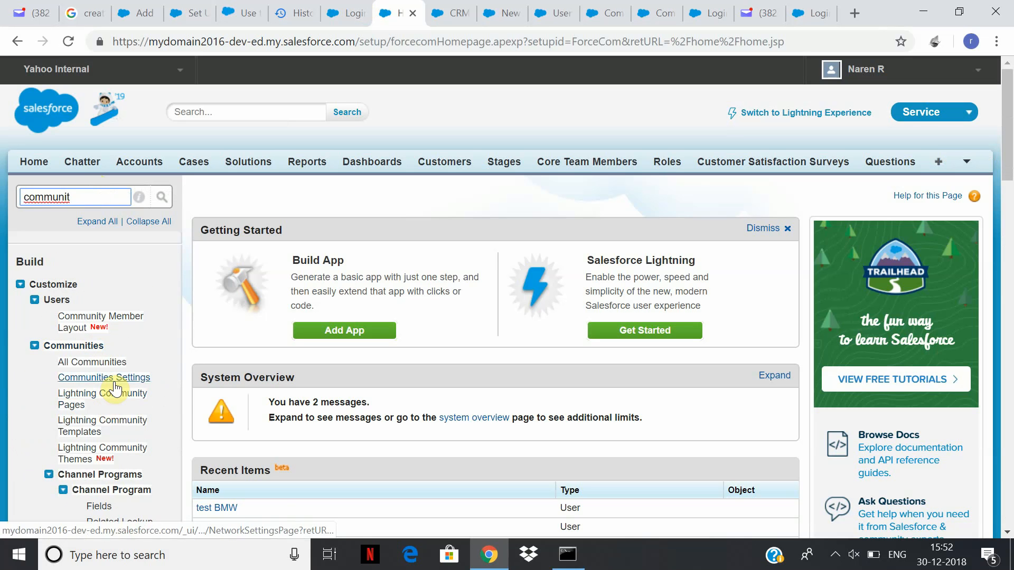
pyautogui.click(114, 383)
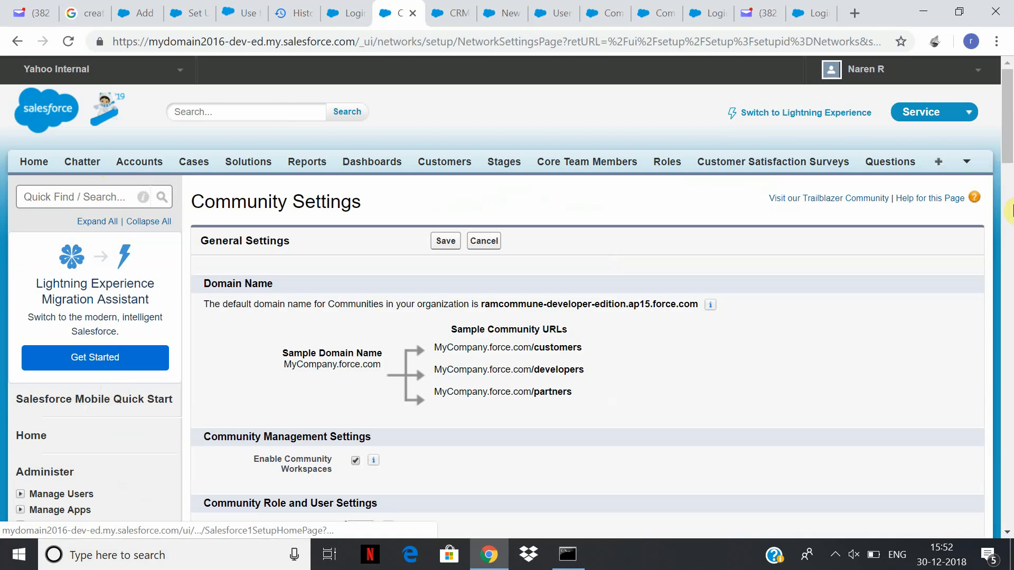
pyautogui.moveTo(1011, 108); pyautogui.dragTo(1008, 396)
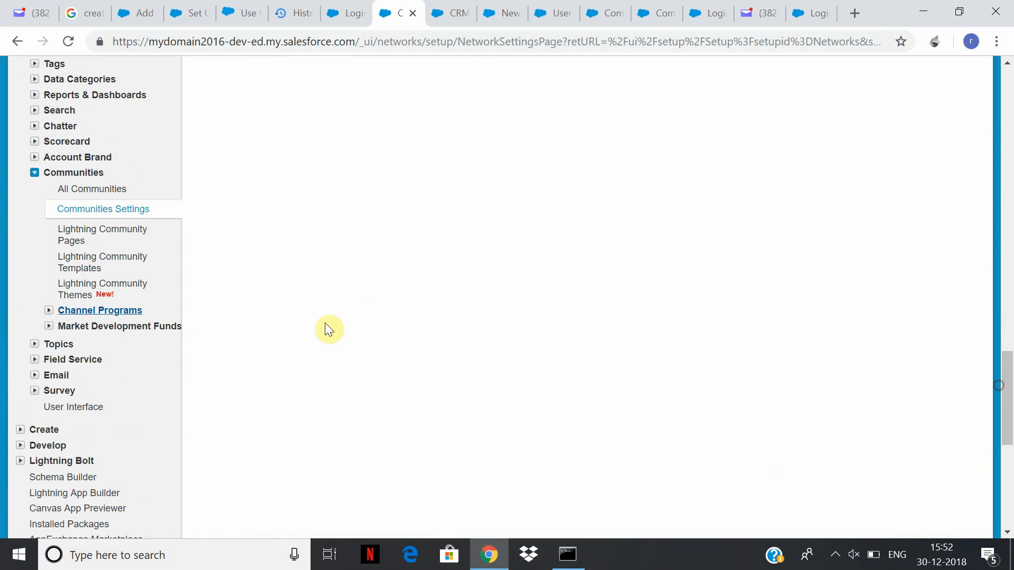
pyautogui.click(70, 194)
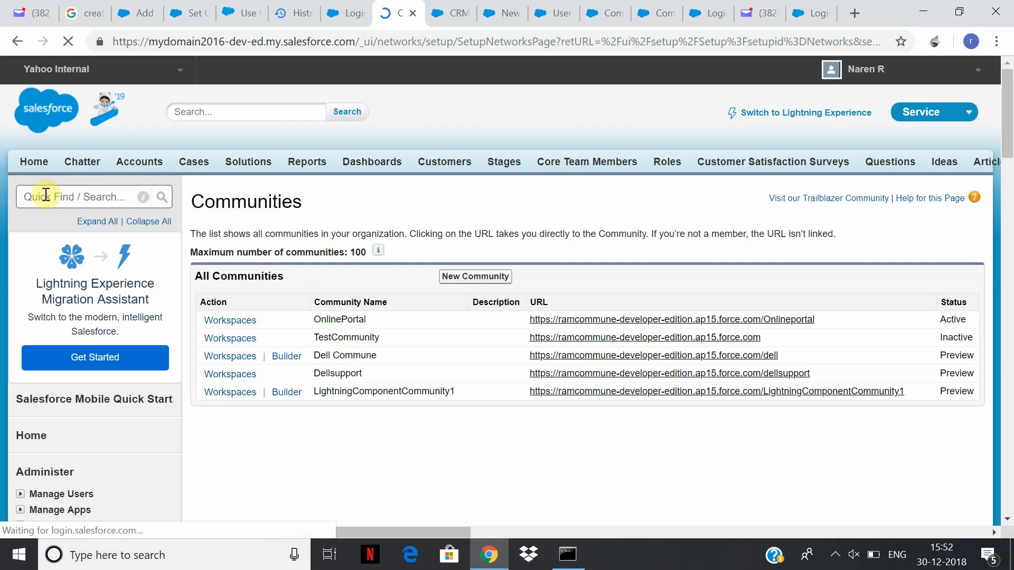
pyautogui.click(215, 320)
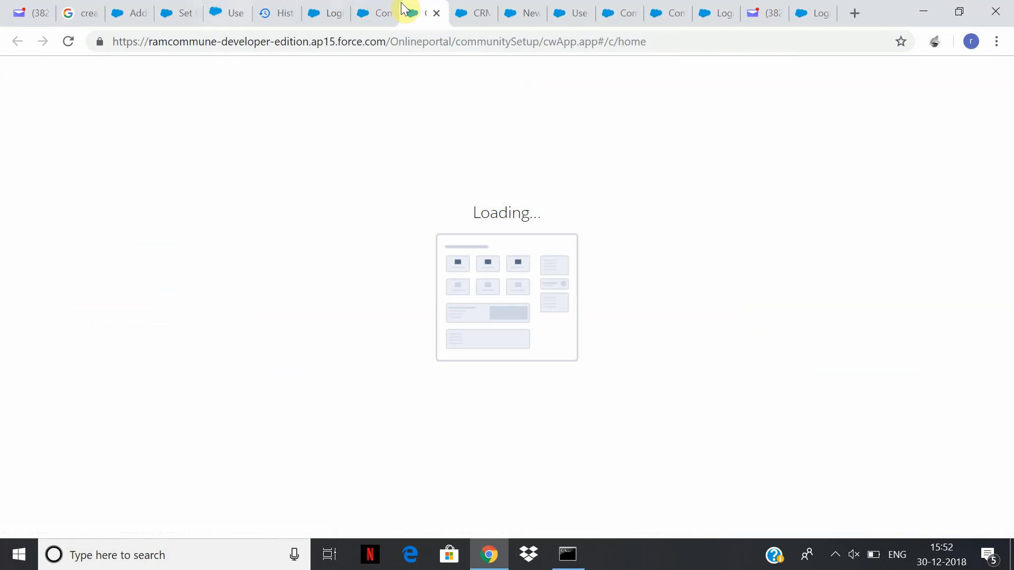
# In the Yahoo inbox, open the newest 'Registration error in site OnlinePortal' email citing an invalid profileID.
pyautogui.click(762, 14)
pyautogui.click(29, 264)
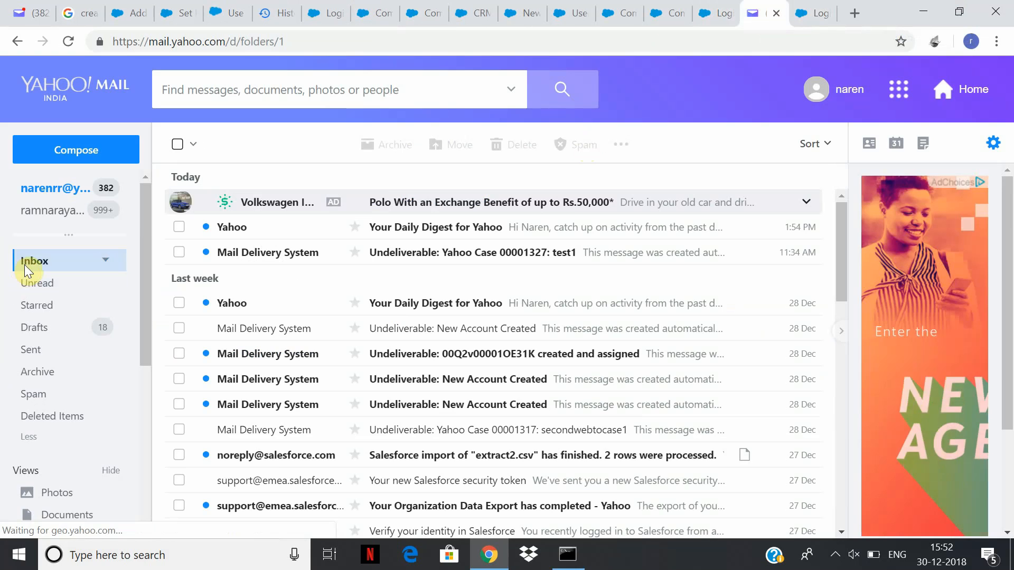
pyautogui.click(777, 14)
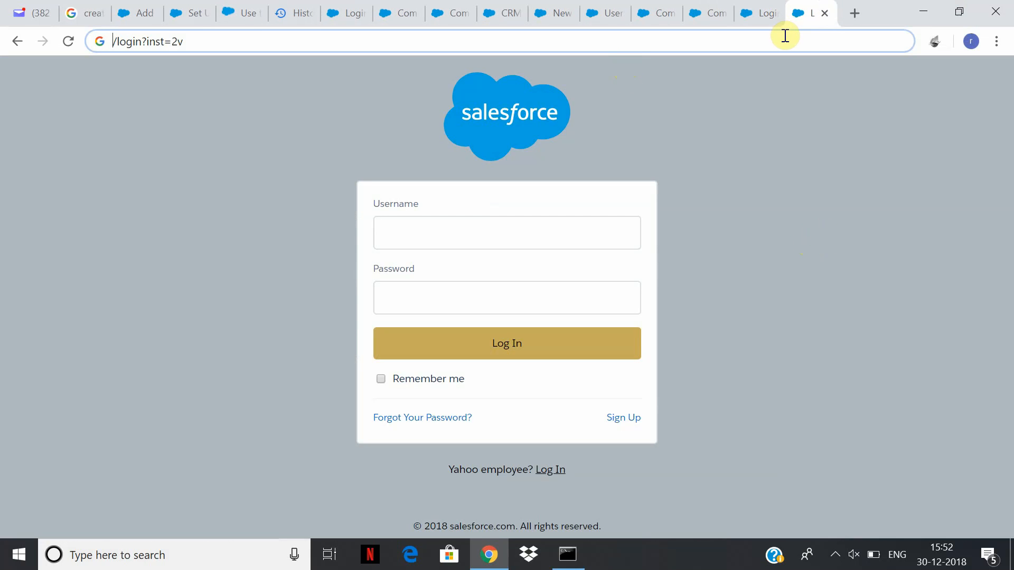
pyautogui.click(41, 12)
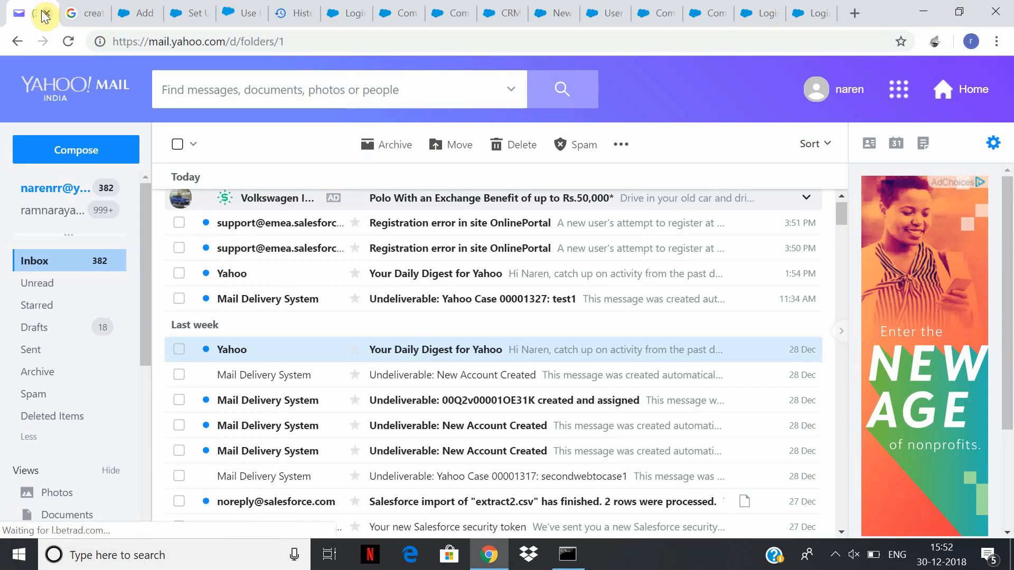
pyautogui.click(569, 225)
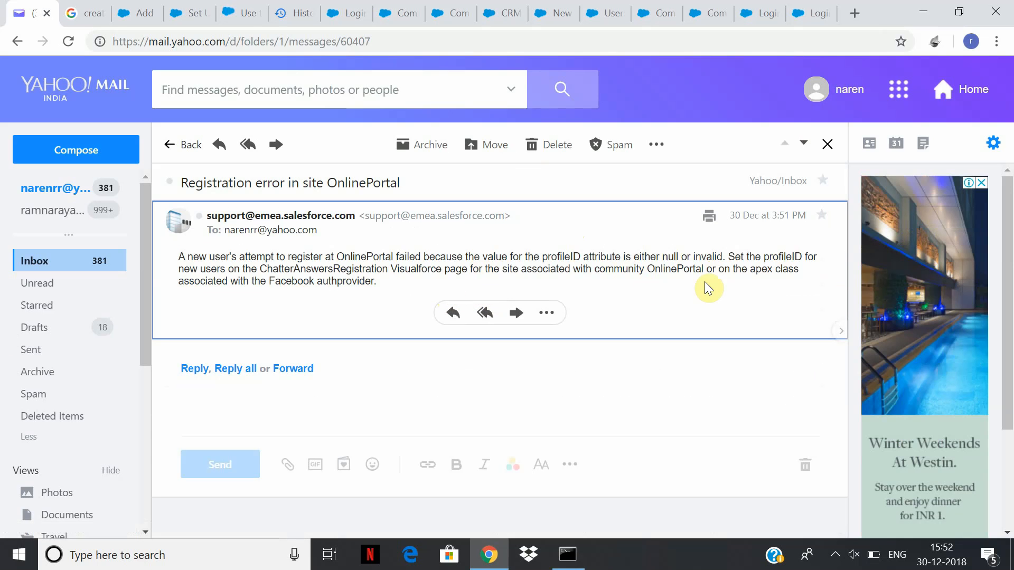
pyautogui.moveTo(374, 281); pyautogui.dragTo(246, 257)
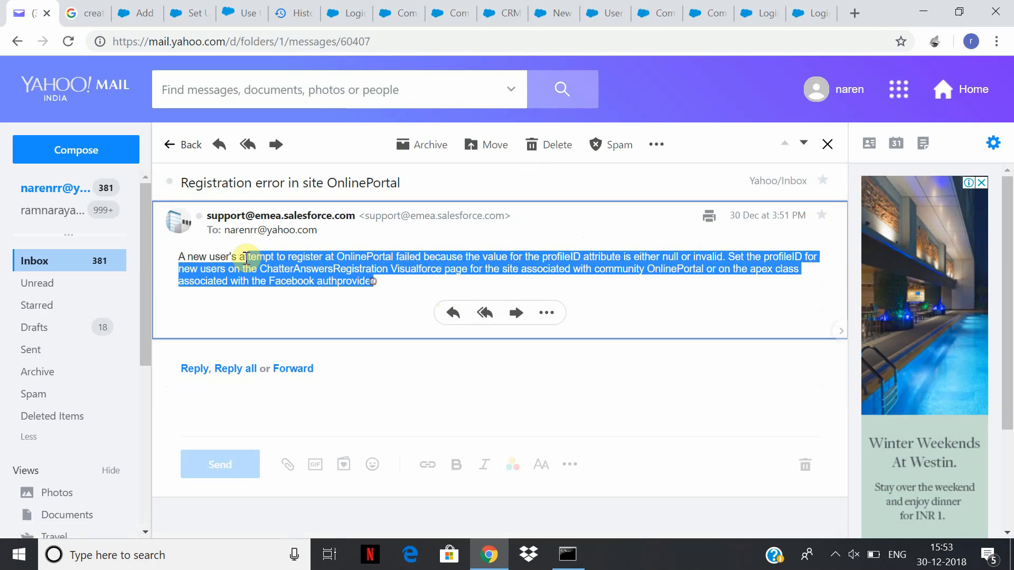
pyautogui.click(246, 257)
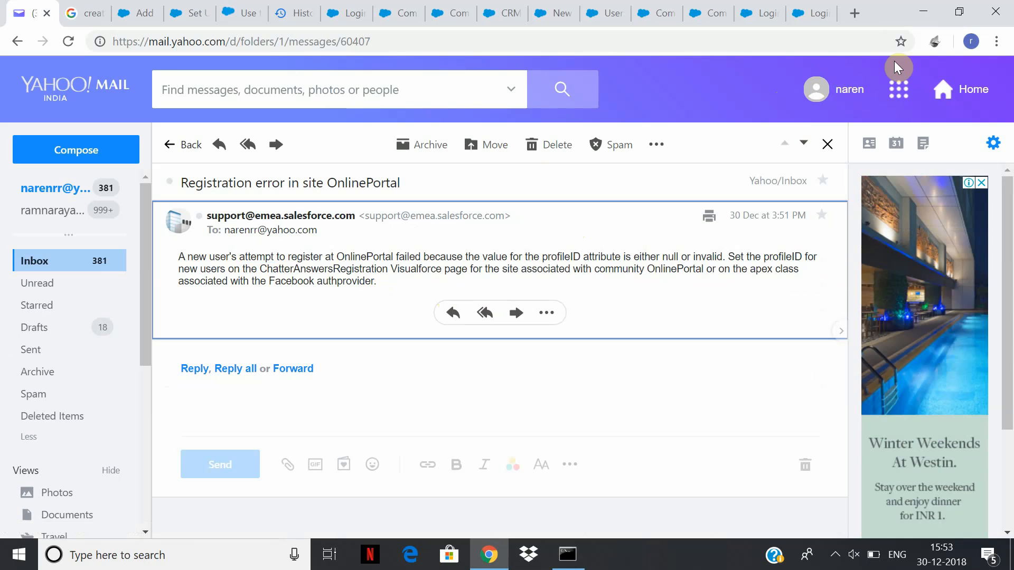
# Back in the Salesforce communities list, open Workspaces for the OnlinePortal community.
pyautogui.click(400, 13)
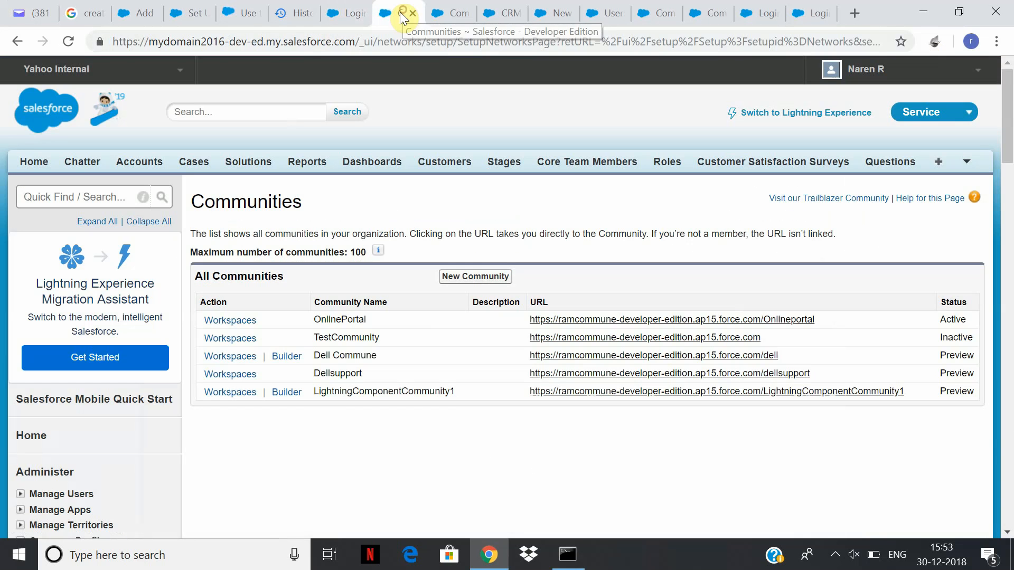
pyautogui.click(241, 325)
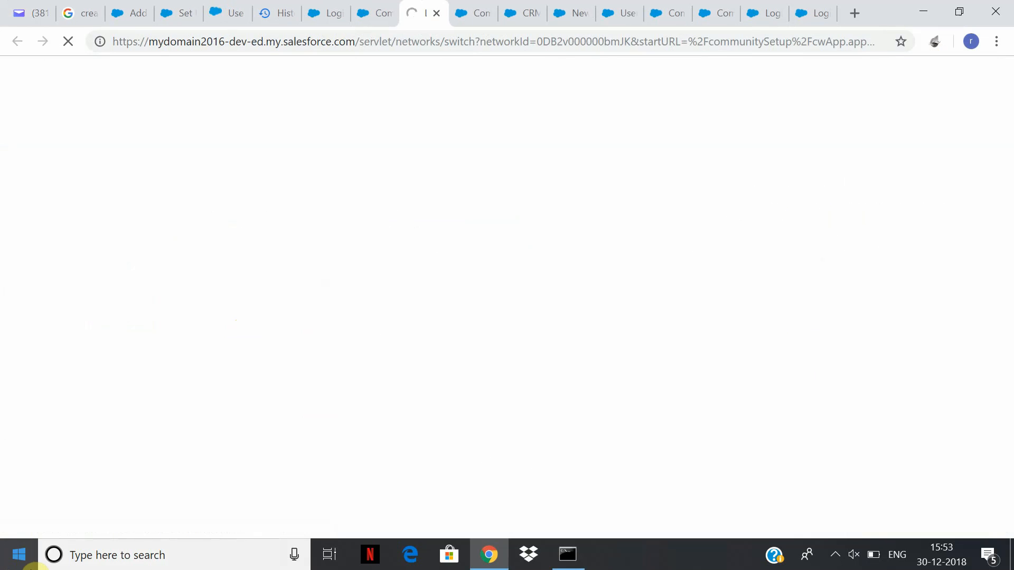
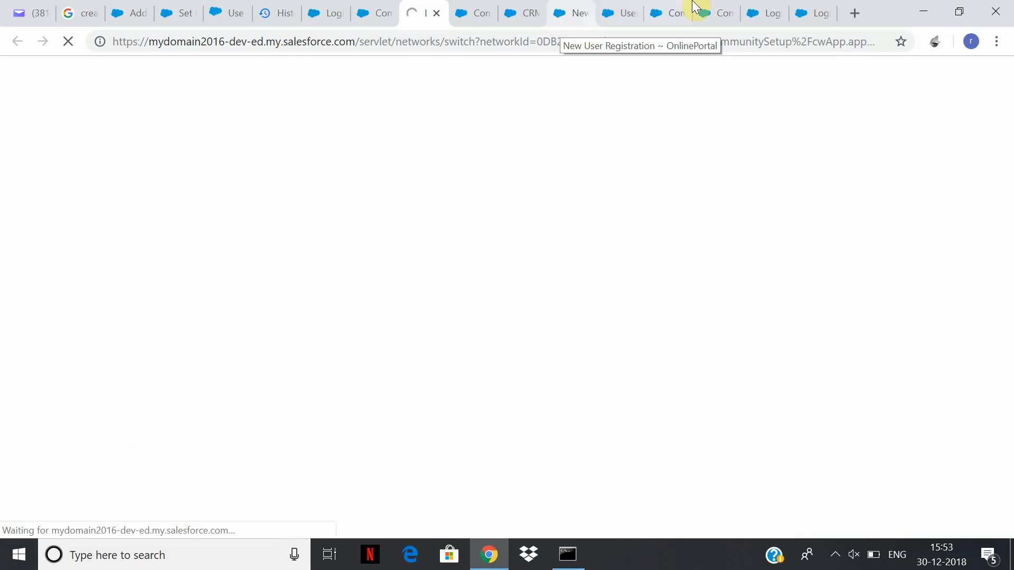
# Open OnlinePortal's Login & Registration page, showing self-registration requiring Last Name and Email.
pyautogui.click(721, 10)
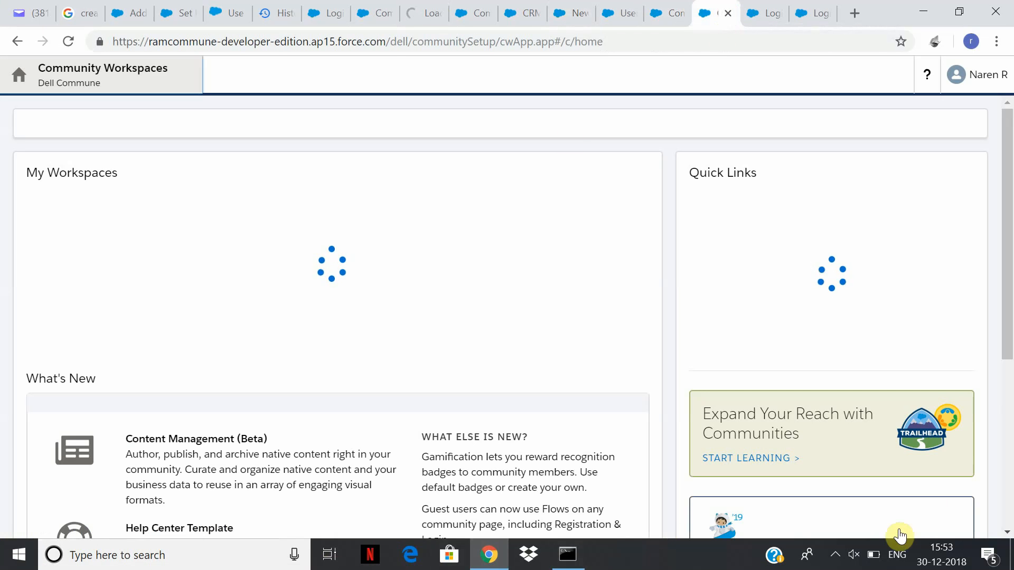
pyautogui.click(835, 555)
pyautogui.rightClick(833, 525)
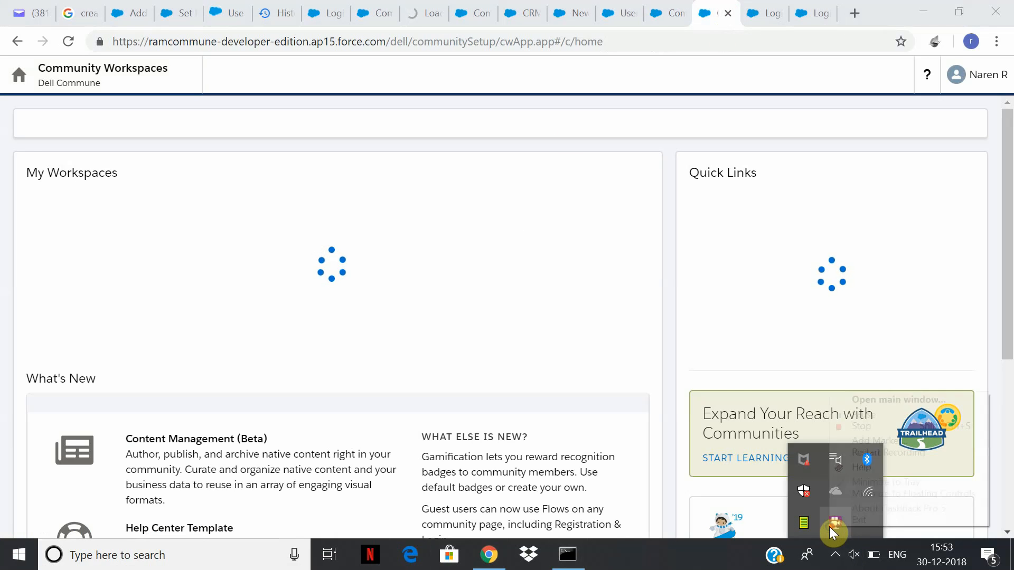
pyautogui.click(876, 417)
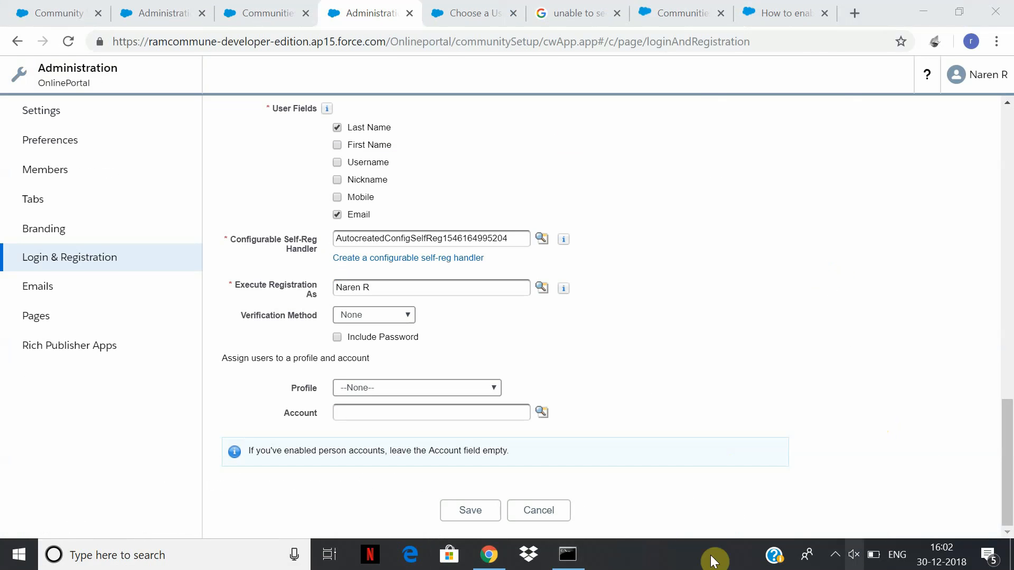
# Review OnlinePortal's member profiles under the Partner and Customer filters, then return to Login & Registration.
pyautogui.click(837, 556)
pyautogui.click(55, 174)
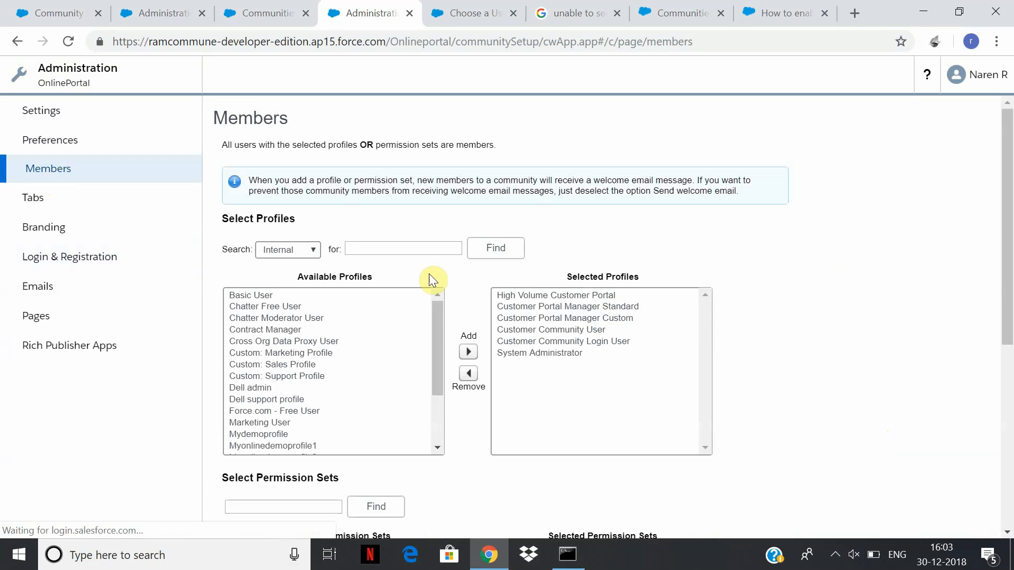
pyautogui.click(315, 253)
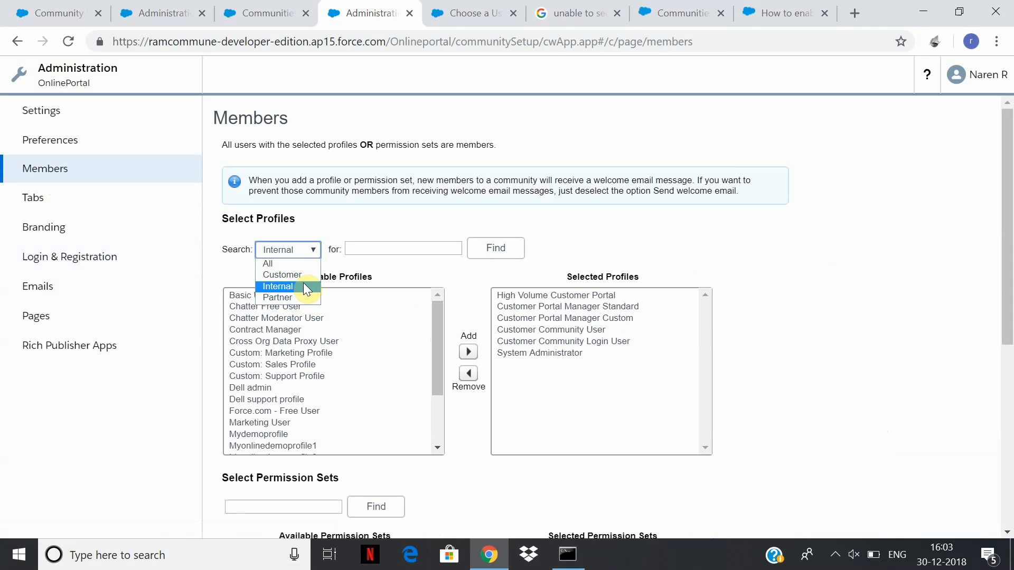
pyautogui.click(305, 298)
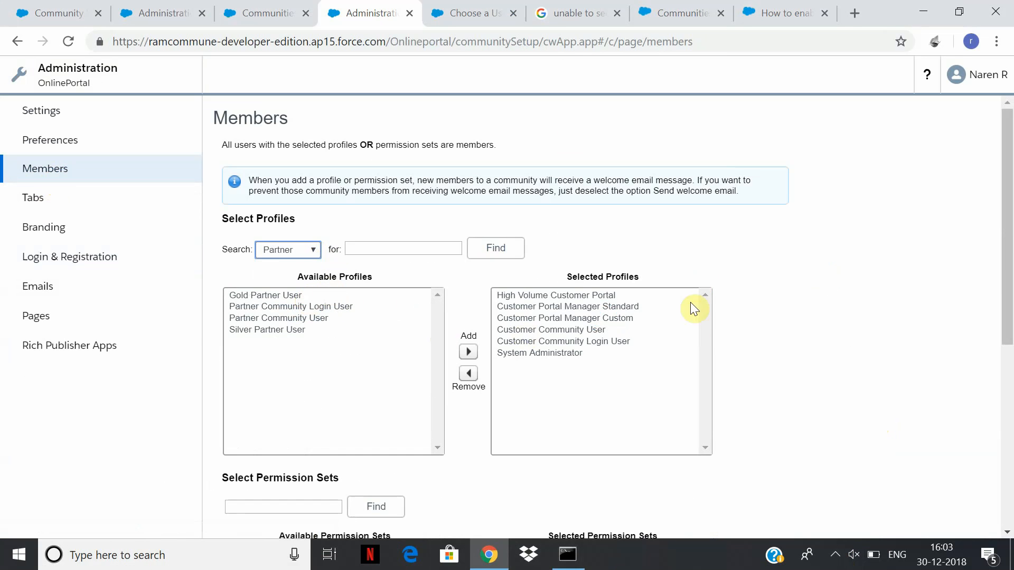
pyautogui.click(316, 248)
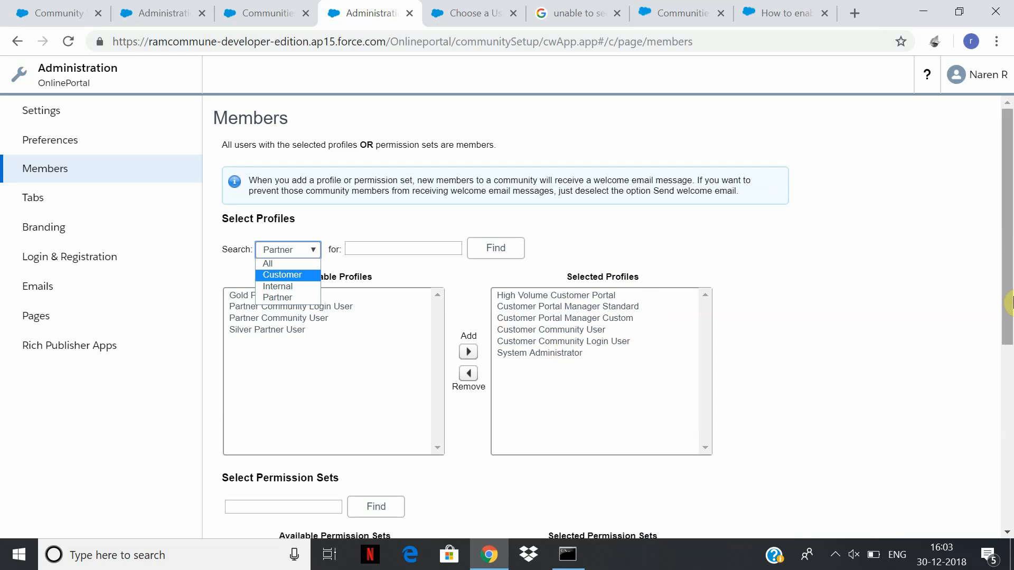
pyautogui.moveTo(1009, 232); pyautogui.dragTo(1009, 434)
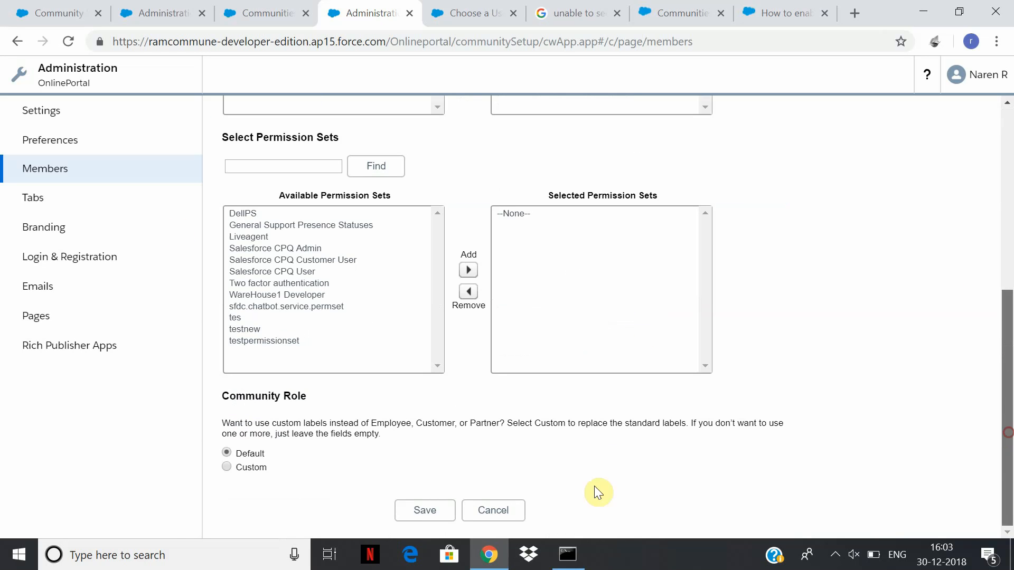
pyautogui.click(81, 259)
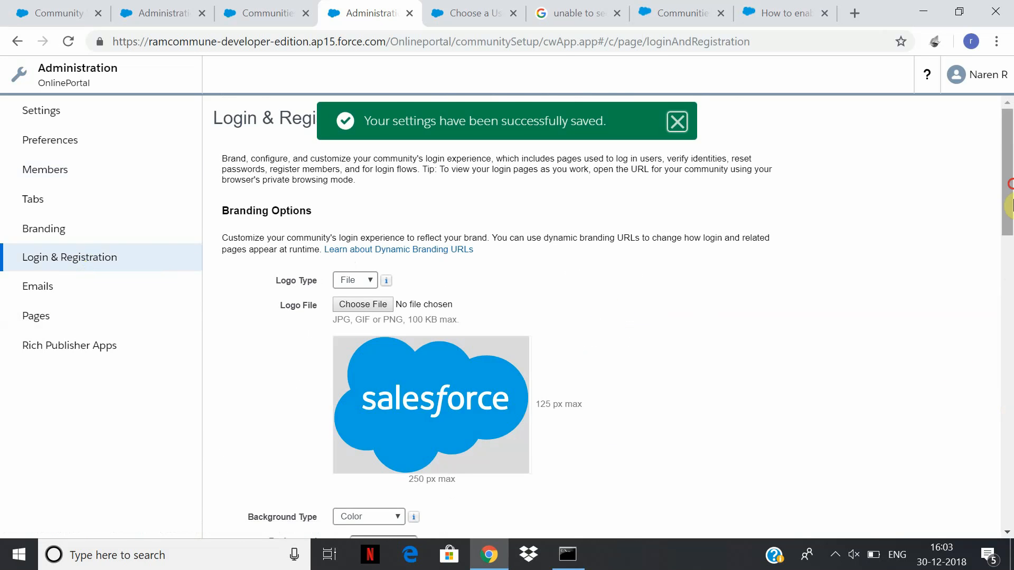
# Set the sign-up Profile to Customer Community Login User, leave Account blank, and save.
pyautogui.moveTo(1010, 227); pyautogui.dragTo(979, 508)
pyautogui.click(460, 394)
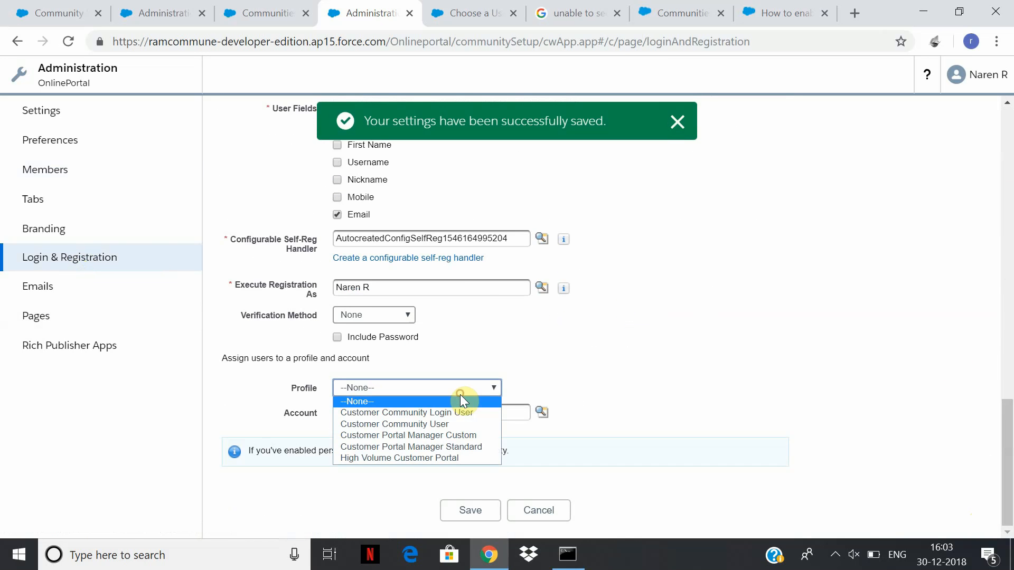
pyautogui.click(469, 411)
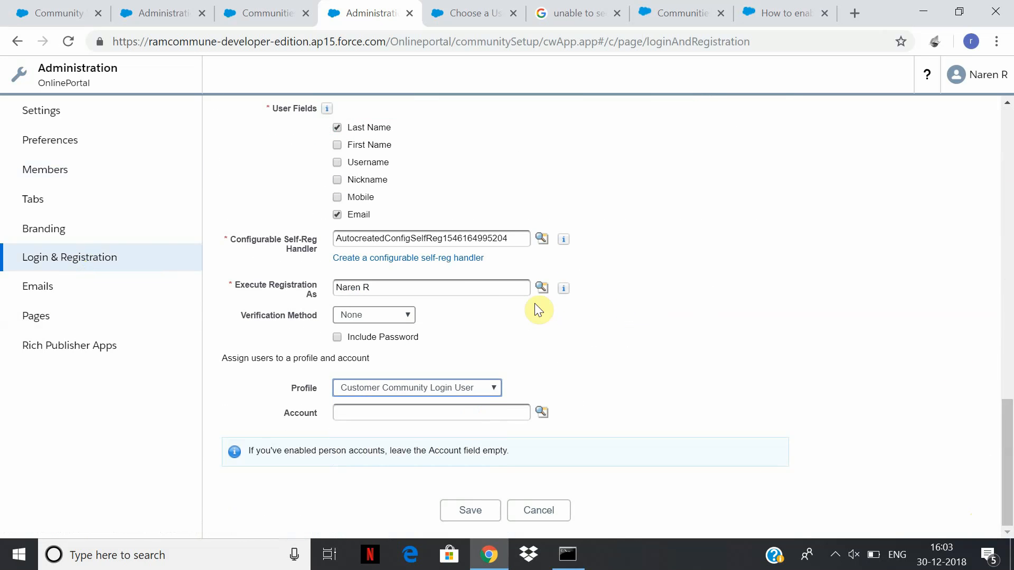
pyautogui.click(497, 392)
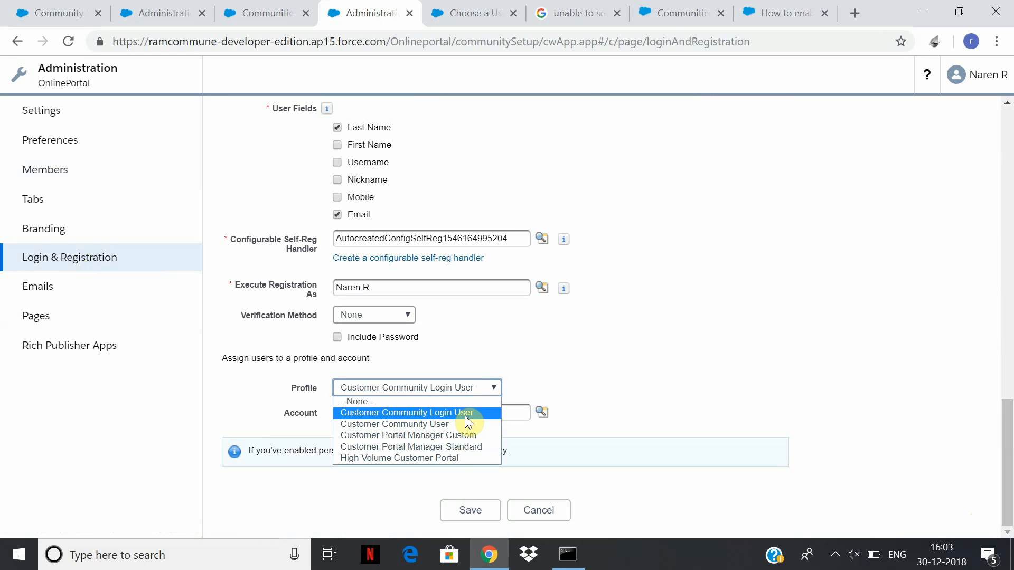
pyautogui.click(465, 417)
pyautogui.click(465, 509)
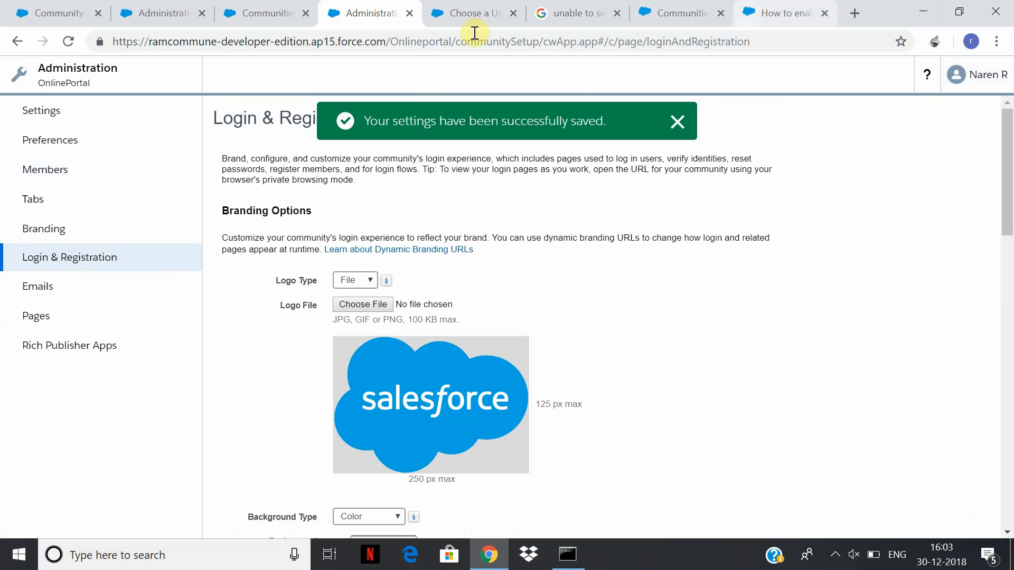
pyautogui.click(54, 139)
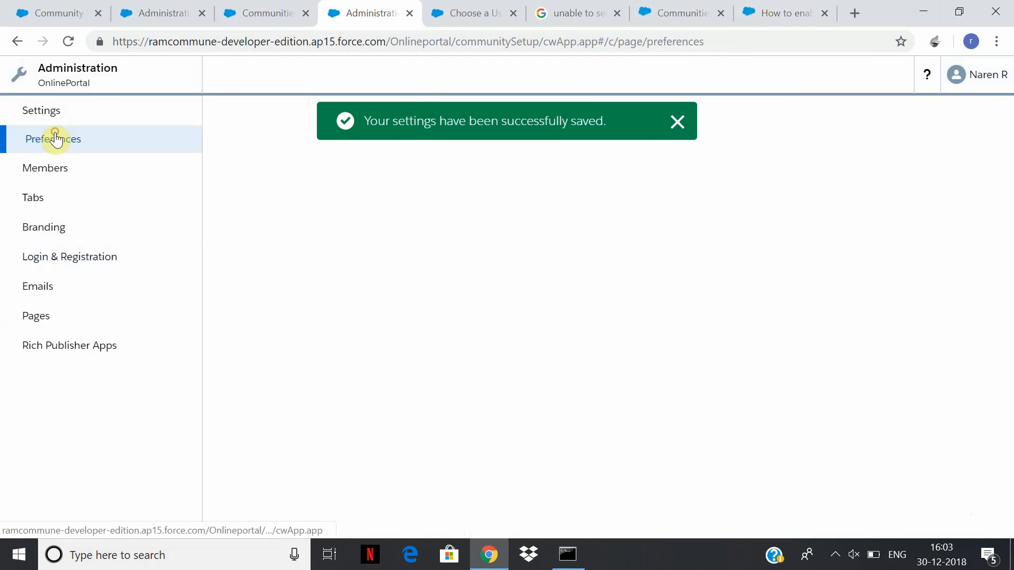
# Open the live OnlinePortal site from the community settings and clear its web address.
pyautogui.click(75, 118)
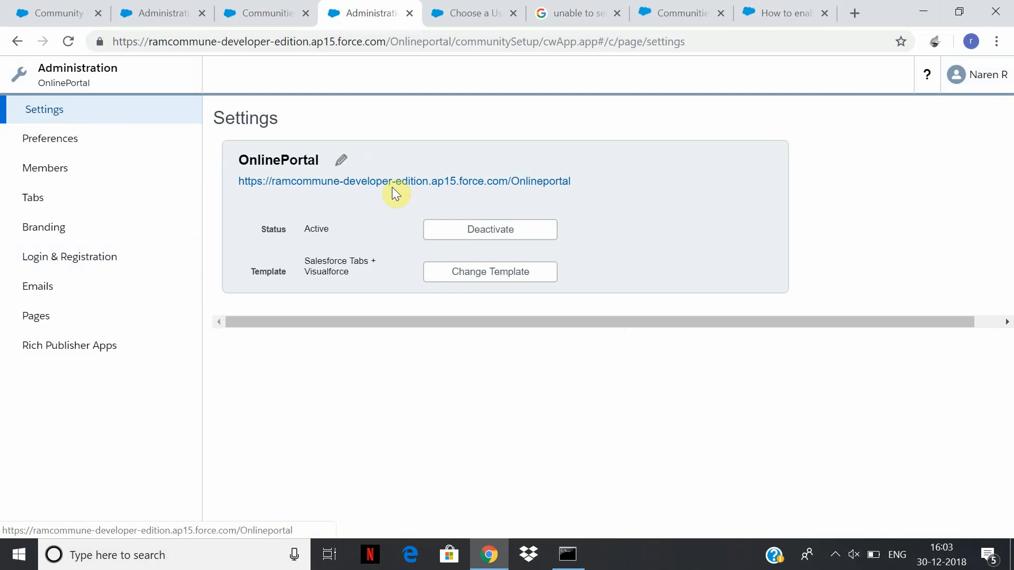
pyautogui.click(393, 183)
pyautogui.click(384, 41)
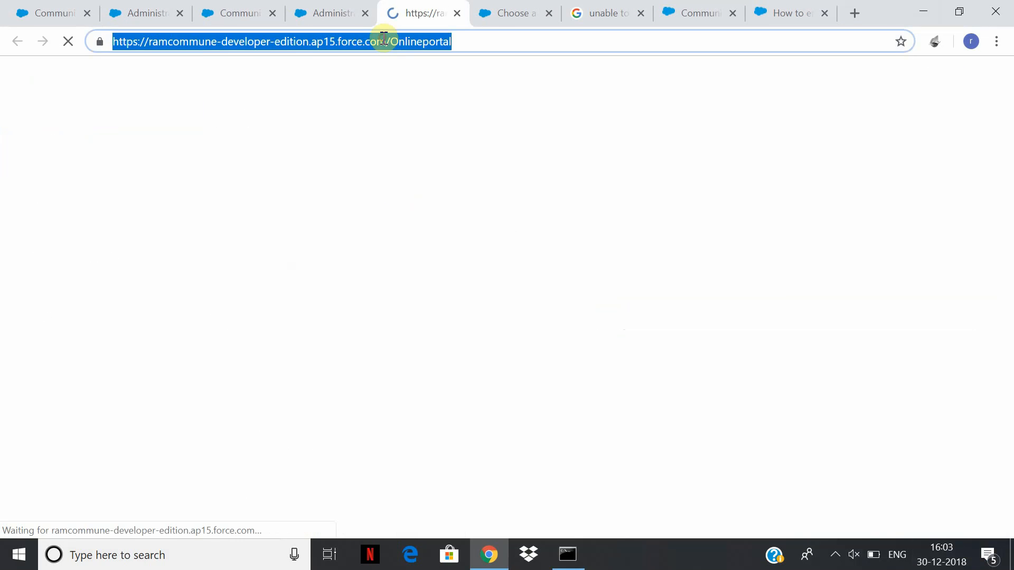
pyautogui.click(387, 41)
pyautogui.click(376, 48)
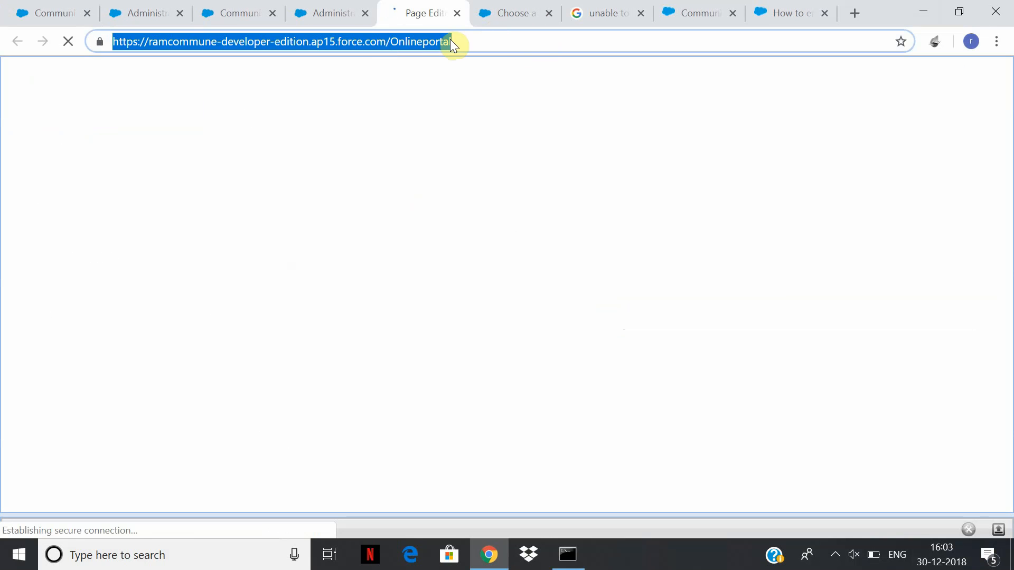
pyautogui.press('BackSpace')
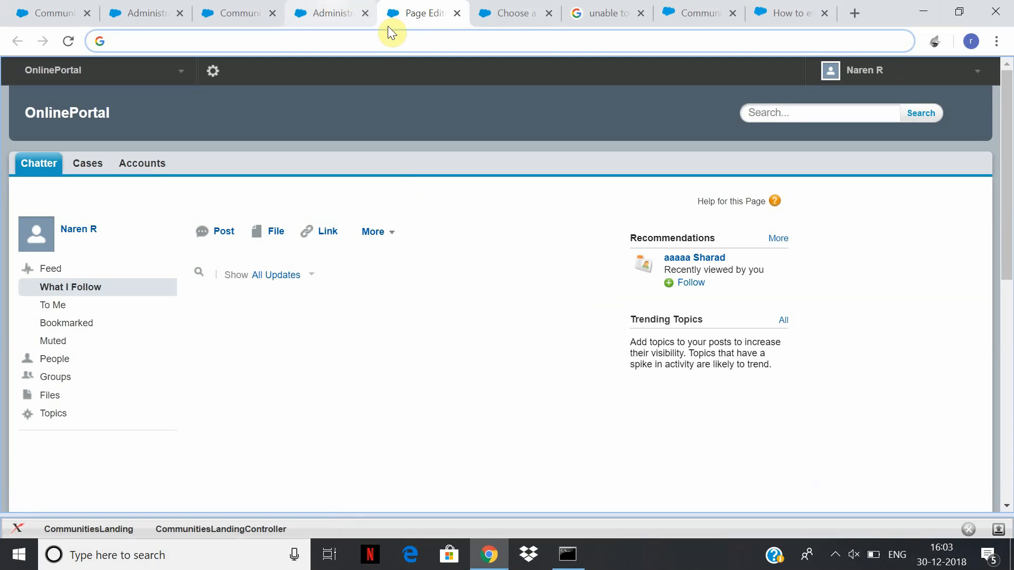
# Log out of the OnlinePortal site and load the community login page from the pasted URL.
pyautogui.click(973, 71)
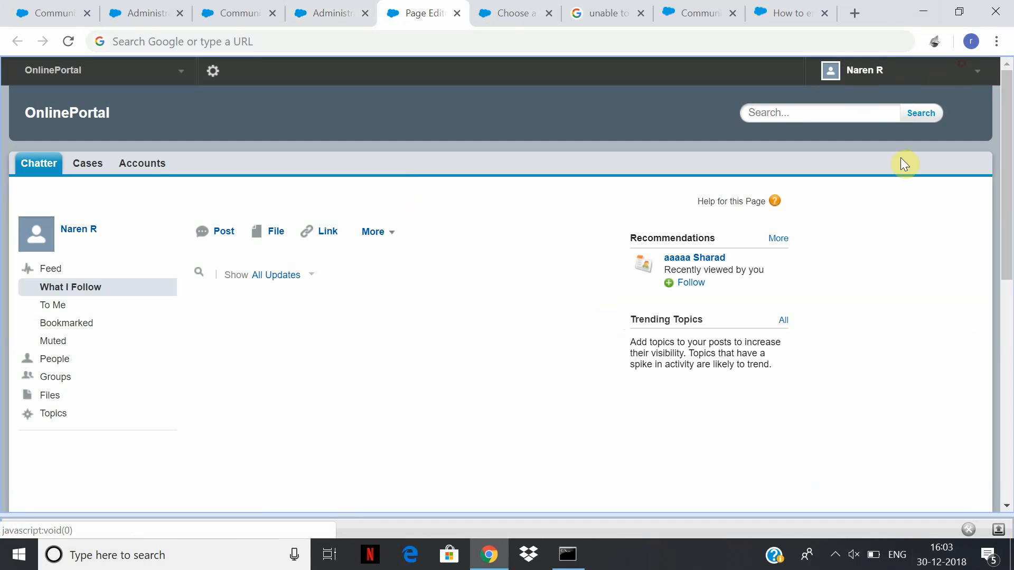
pyautogui.click(979, 72)
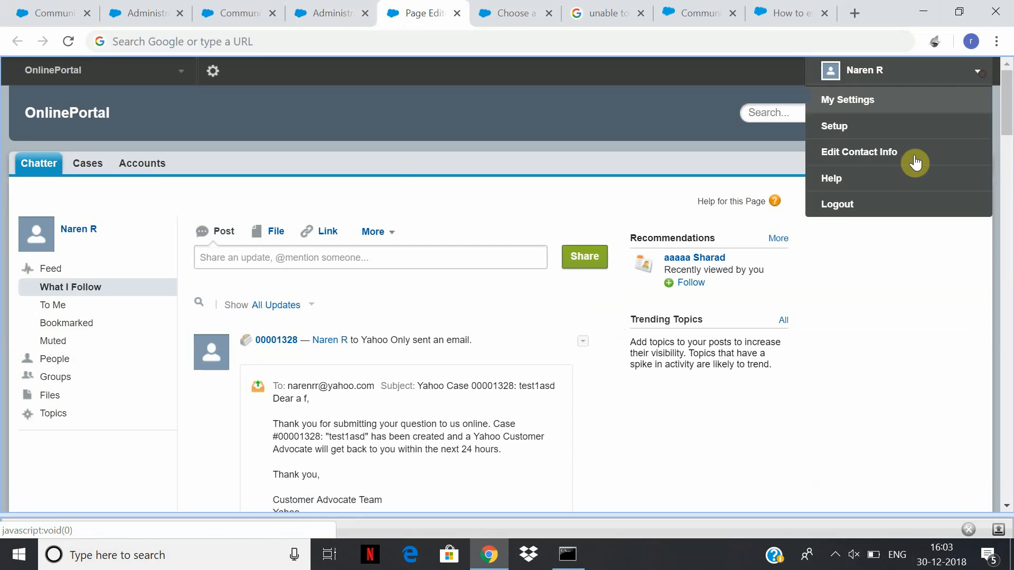
pyautogui.click(839, 206)
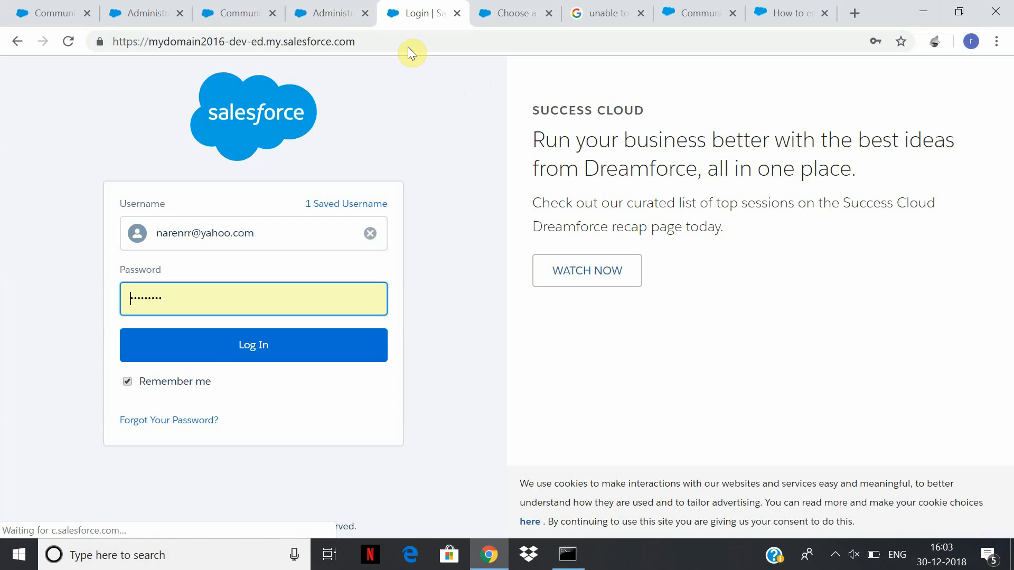
pyautogui.click(410, 47)
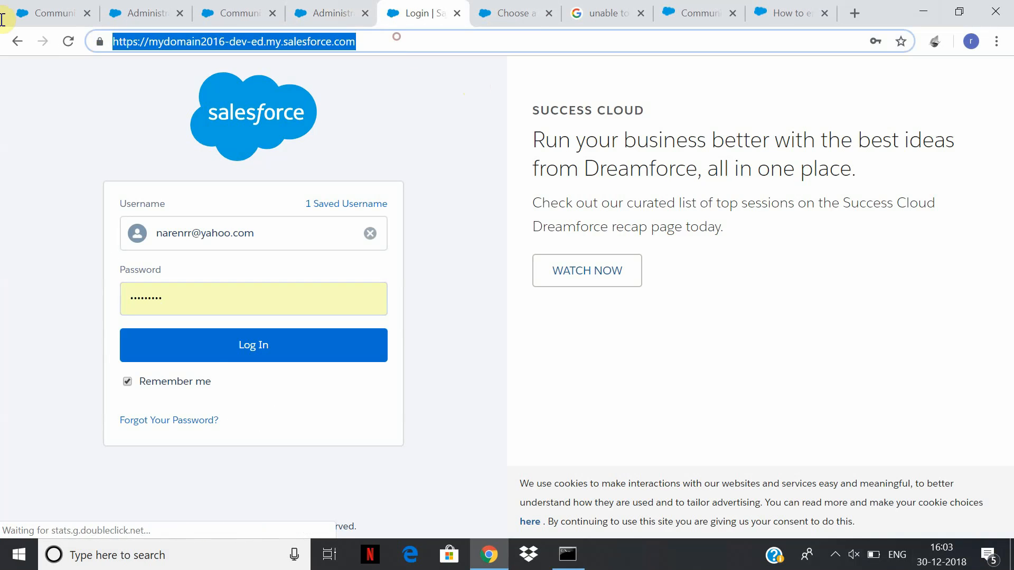
pyautogui.write('https://ramcommune-developer-edition.ap15.force.com/Onlineportal')
pyautogui.press('Return')
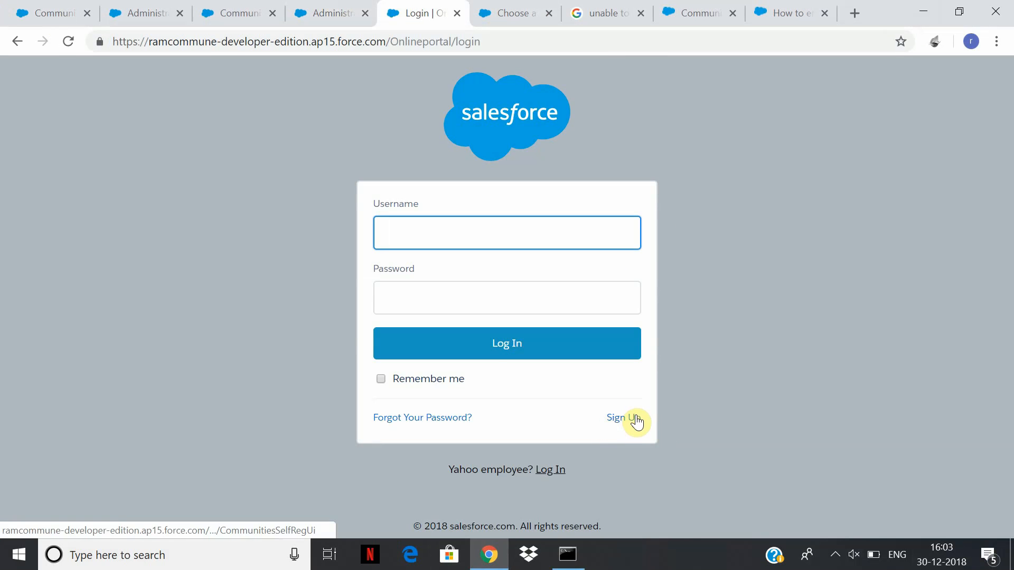
# Open the sign-up form and submit it with Last Name 'test' and Email 'test'.
pyautogui.click(636, 418)
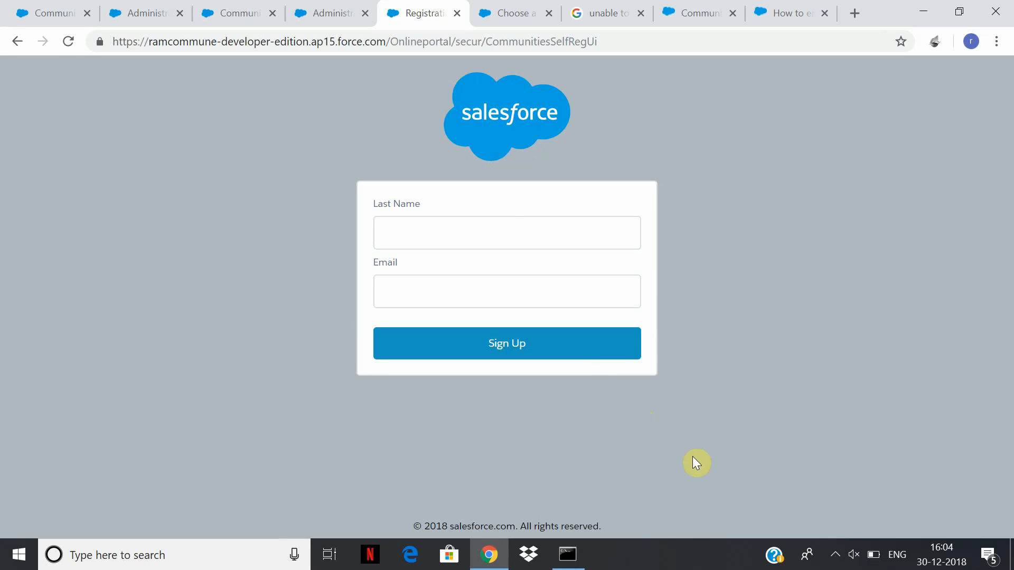
pyautogui.click(579, 346)
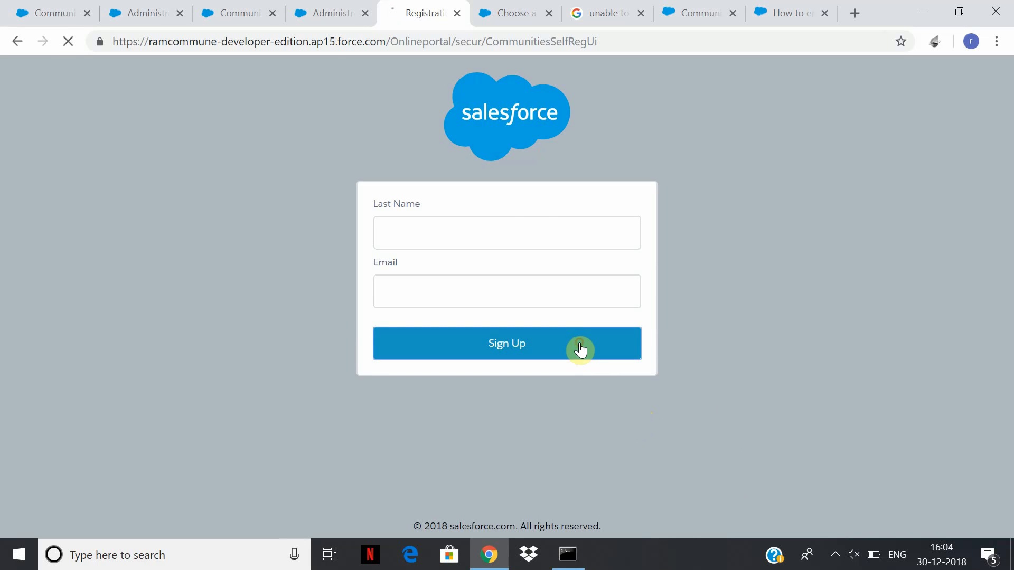
pyautogui.click(541, 231)
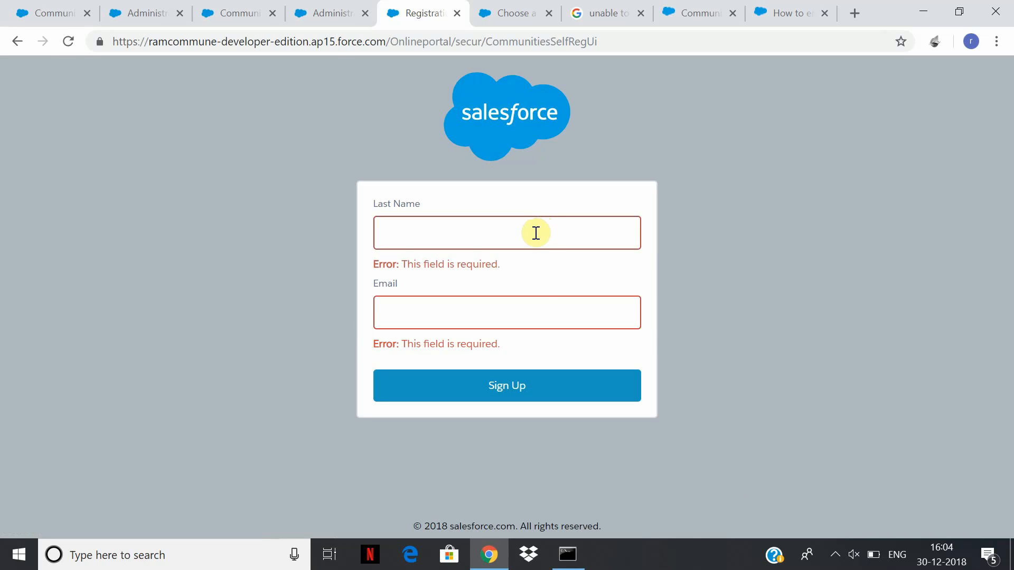
pyautogui.write('test')
pyautogui.click(532, 305)
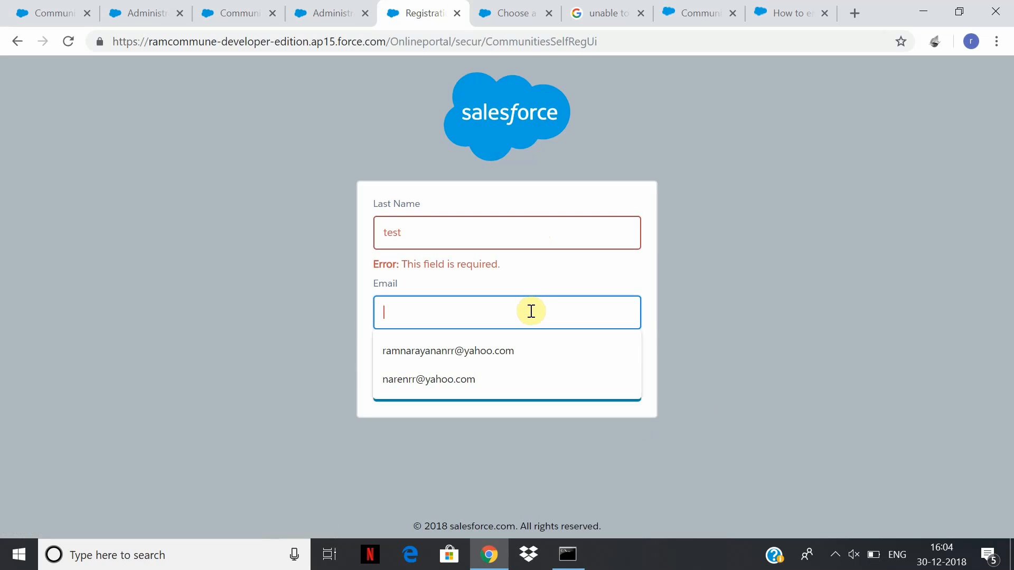
pyautogui.click(760, 106)
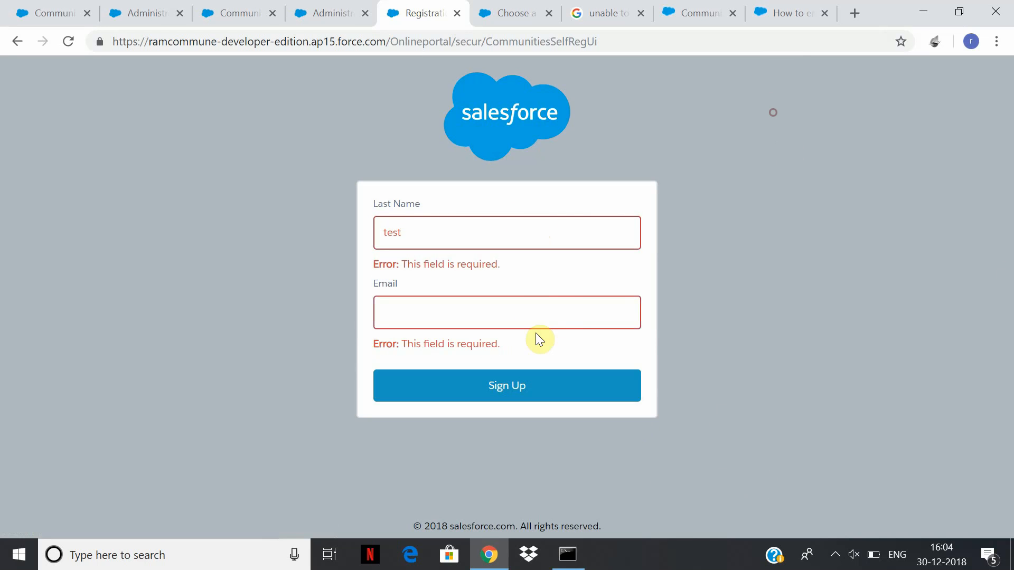
pyautogui.click(552, 308)
pyautogui.click(554, 321)
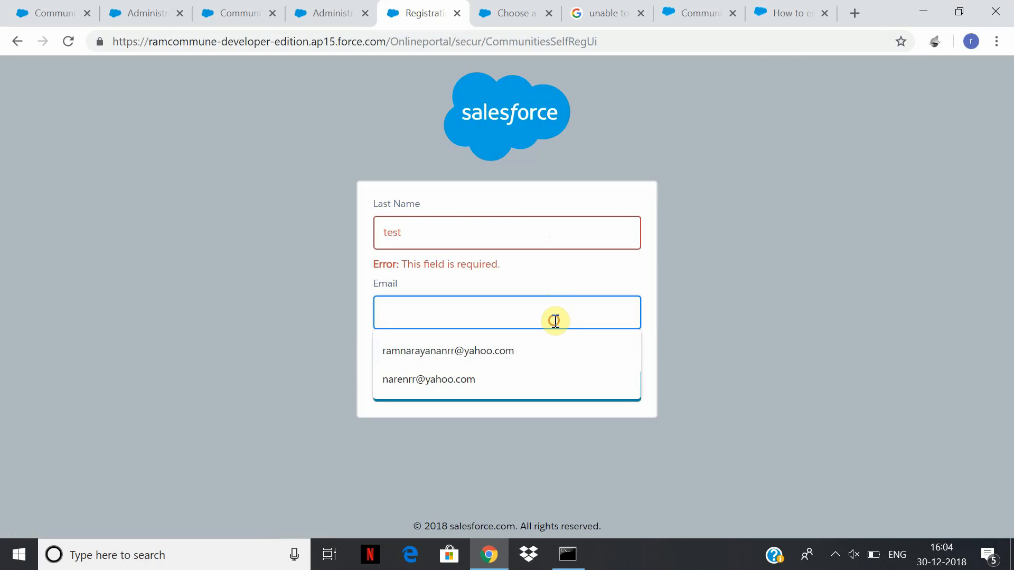
pyautogui.write('test@yahoo.com')
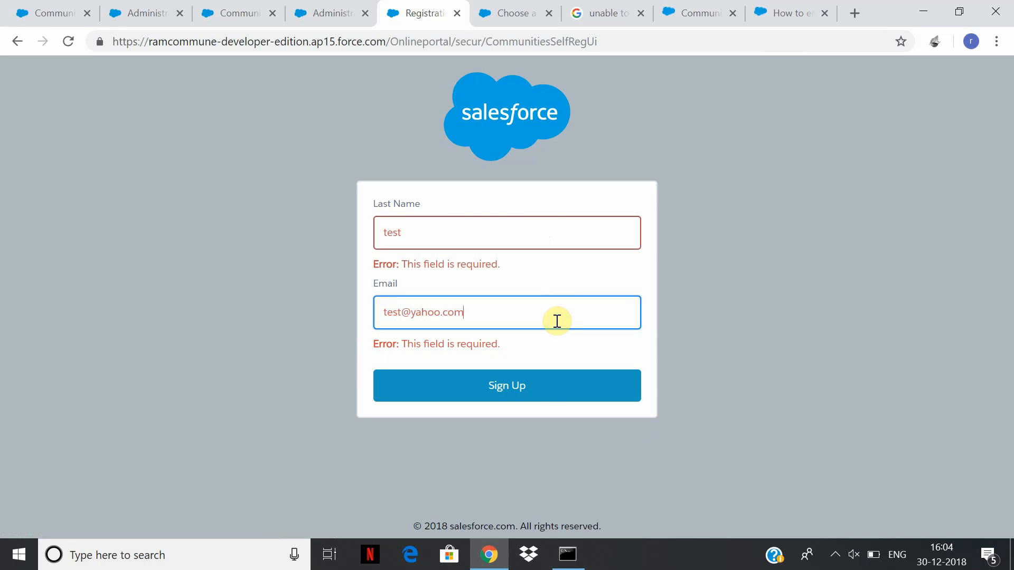
pyautogui.click(544, 391)
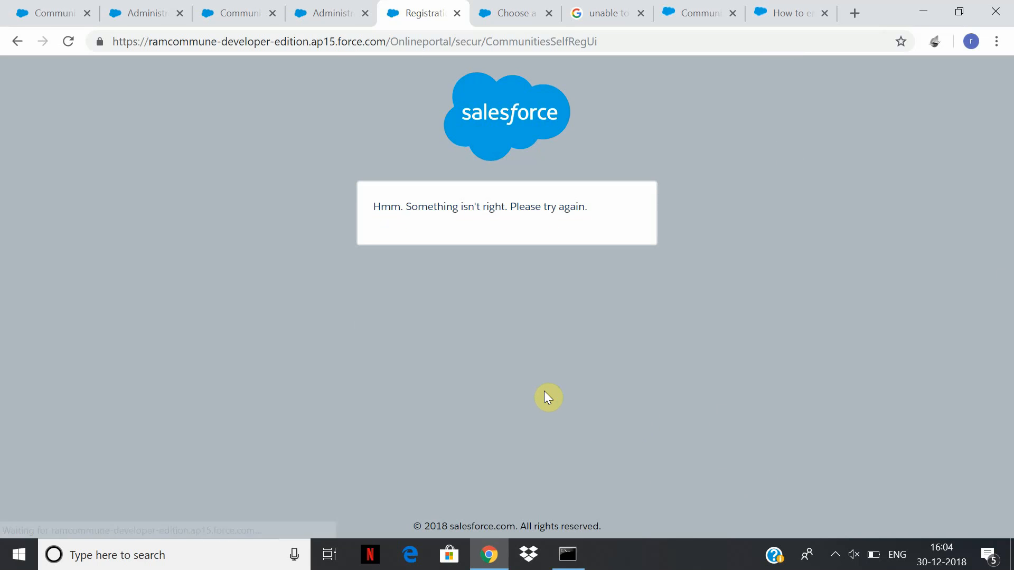
# Go back and resubmit the sign-up with Last Name 'test' and the saved account email.
pyautogui.click(21, 40)
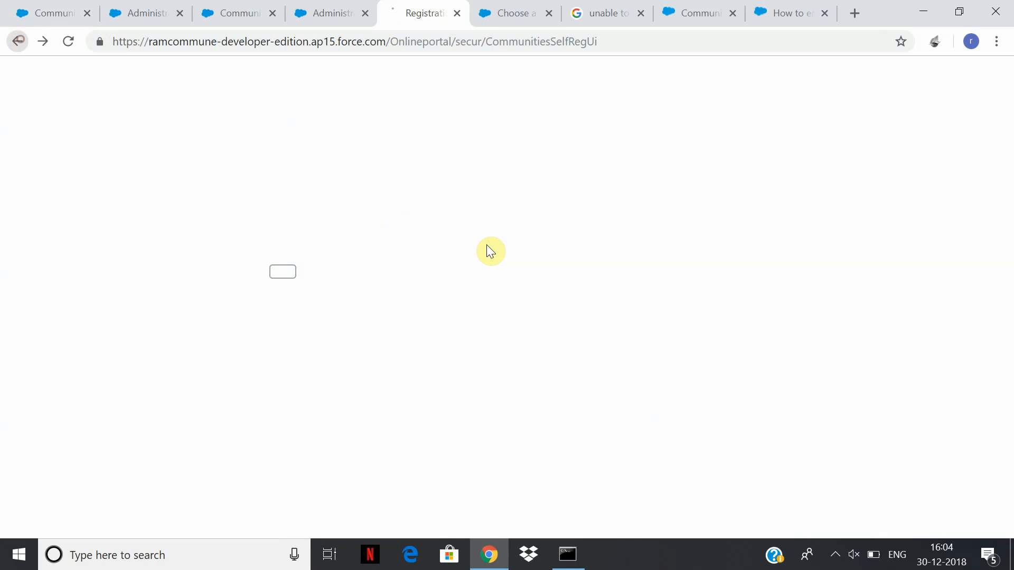
pyautogui.click(9, 45)
pyautogui.click(421, 233)
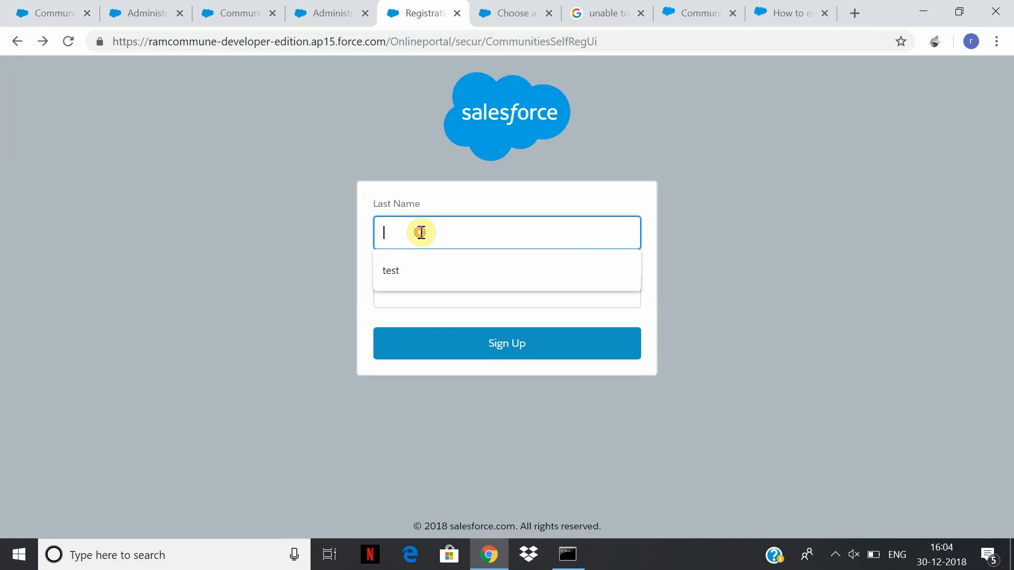
pyautogui.click(415, 270)
pyautogui.click(410, 297)
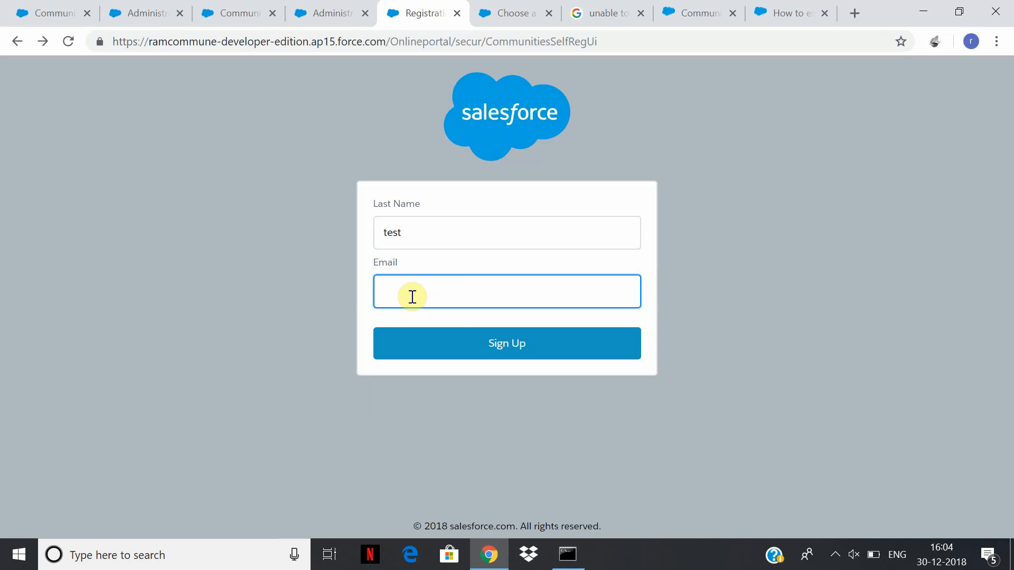
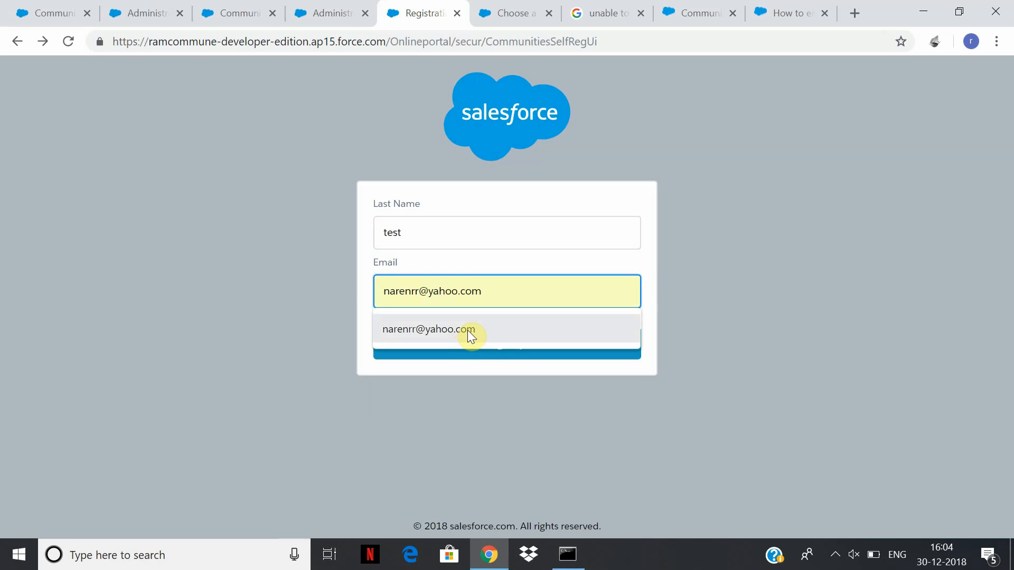
pyautogui.click(468, 330)
pyautogui.click(485, 350)
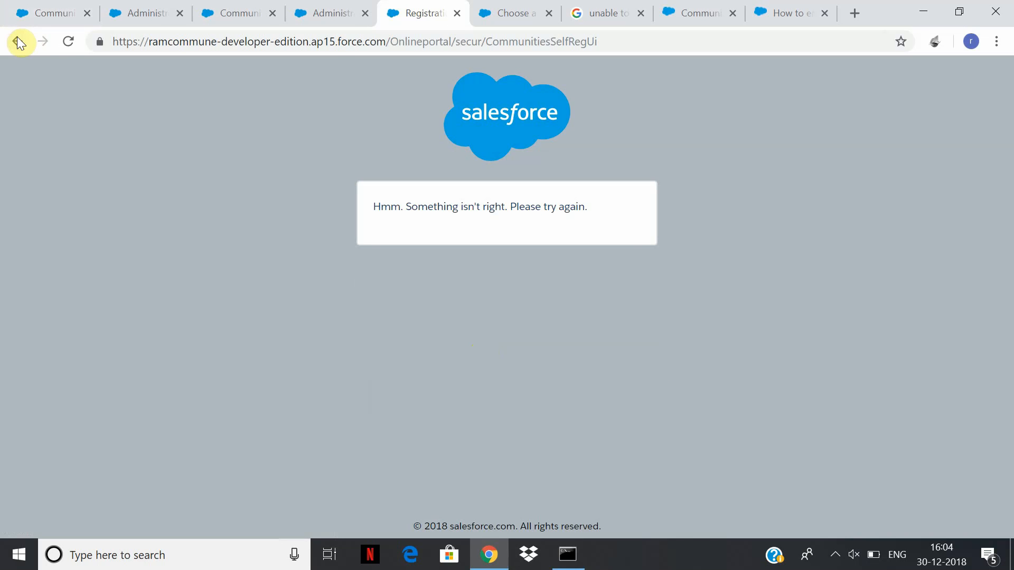
pyautogui.click(783, 20)
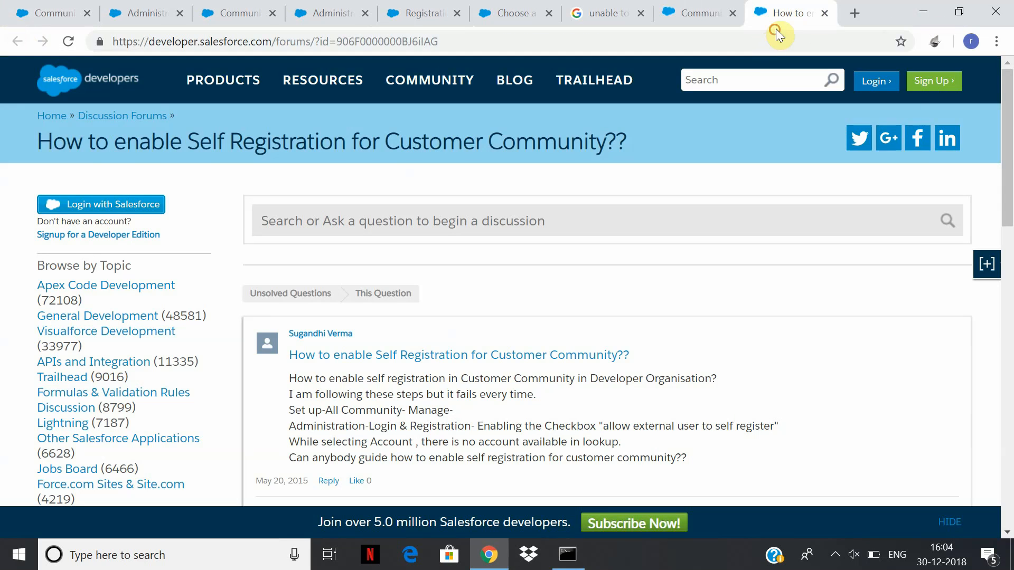
# In Yahoo Mail, read the newest OnlinePortal registration error citing an invalid accountId.
pyautogui.click(772, 38)
pyautogui.write('yahoo')
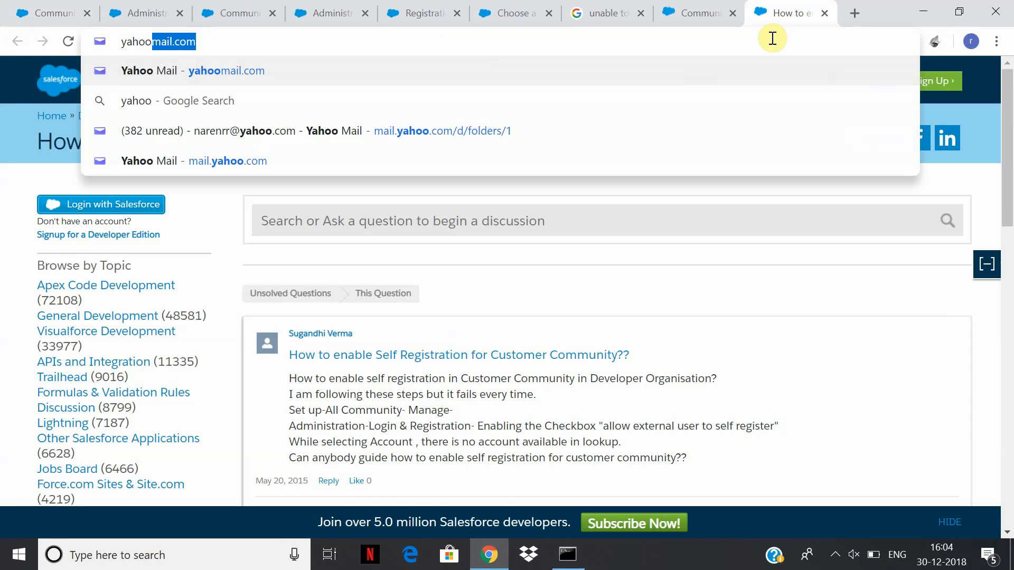
pyautogui.press('Return')
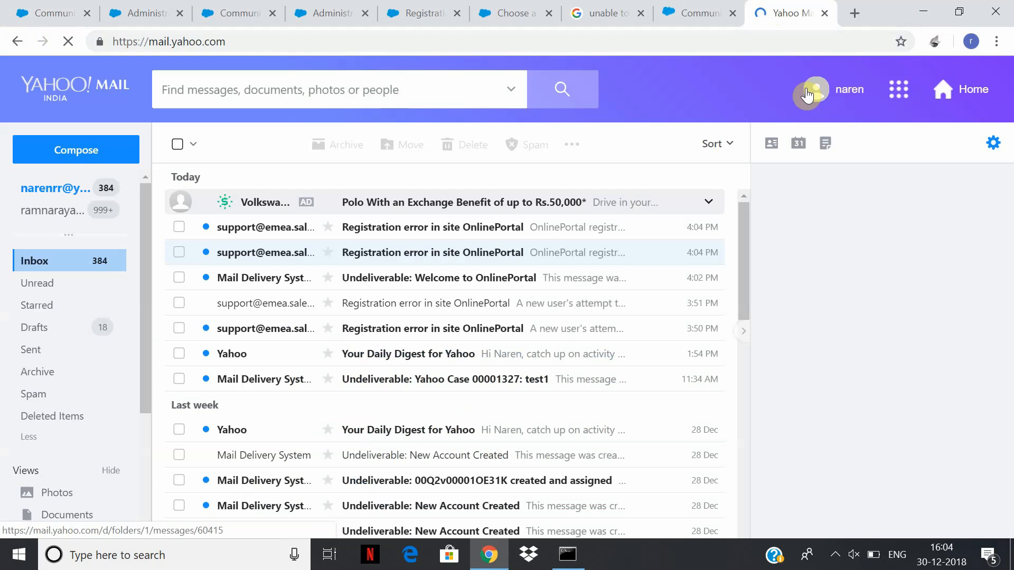
pyautogui.click(489, 228)
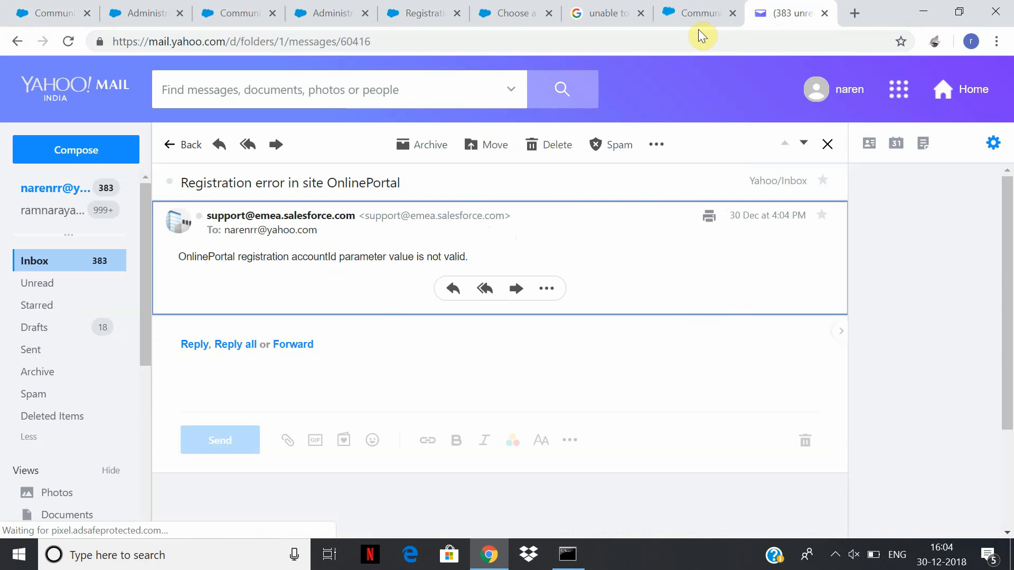
pyautogui.click(422, 19)
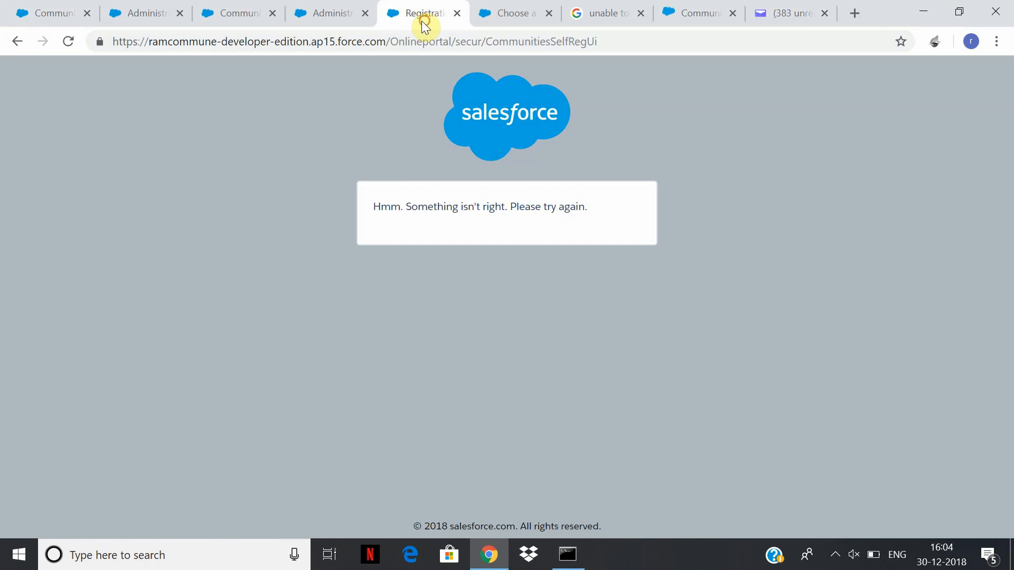
# Log back into the Salesforce org via the OnlinePortal workspace link and open the user menu.
pyautogui.click(306, 8)
pyautogui.click(243, 11)
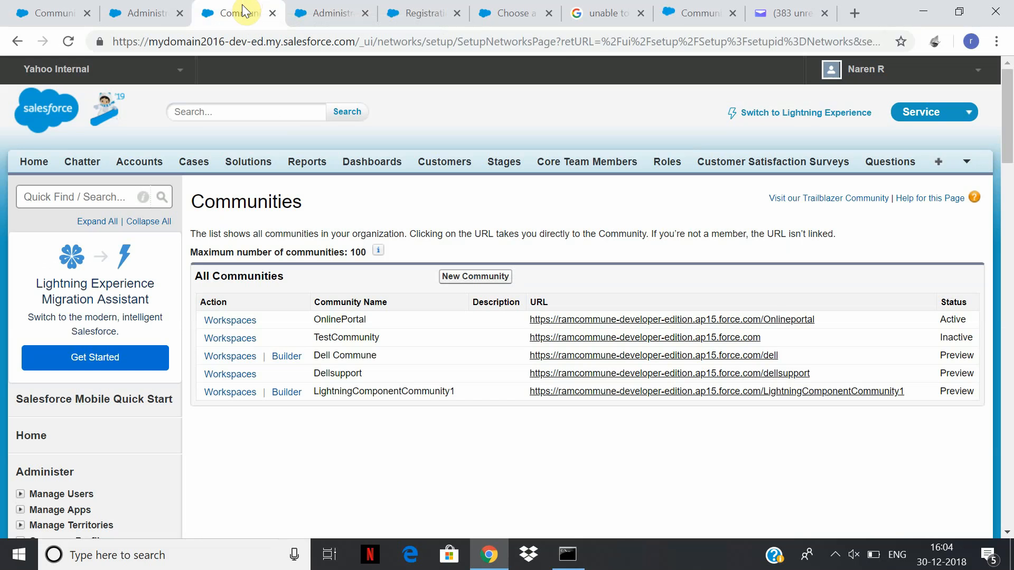
pyautogui.click(234, 326)
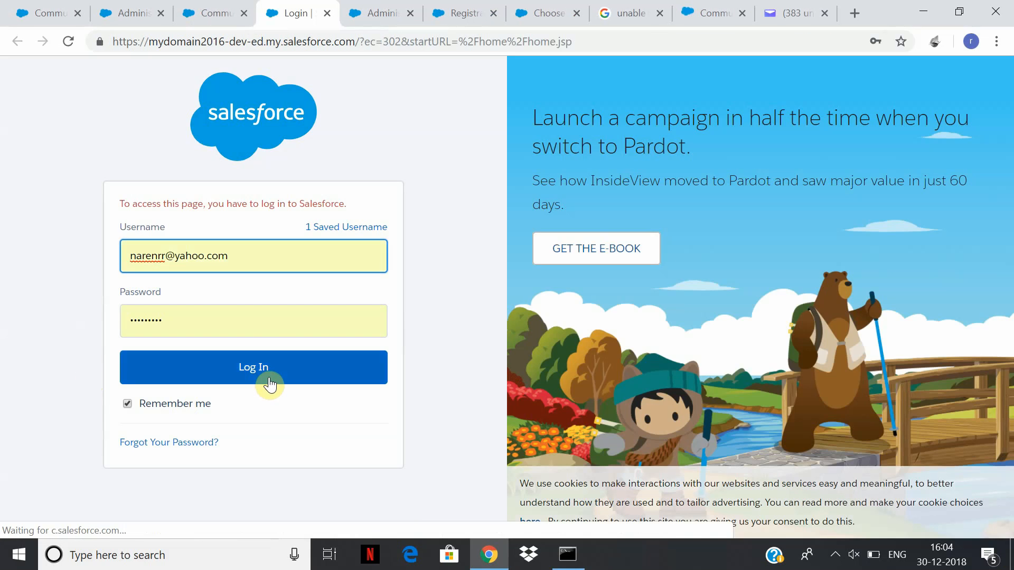
pyautogui.click(269, 379)
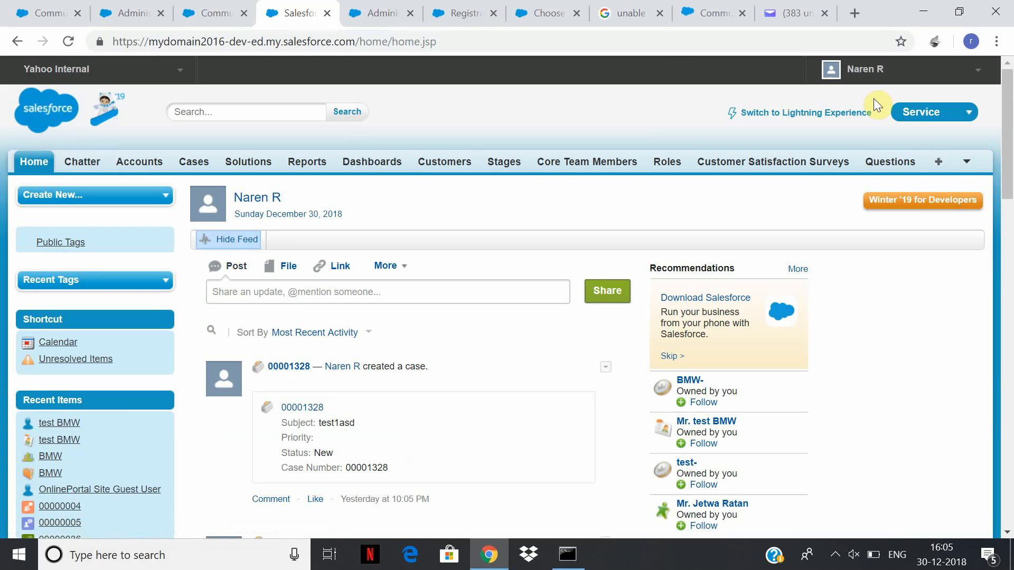
pyautogui.click(901, 77)
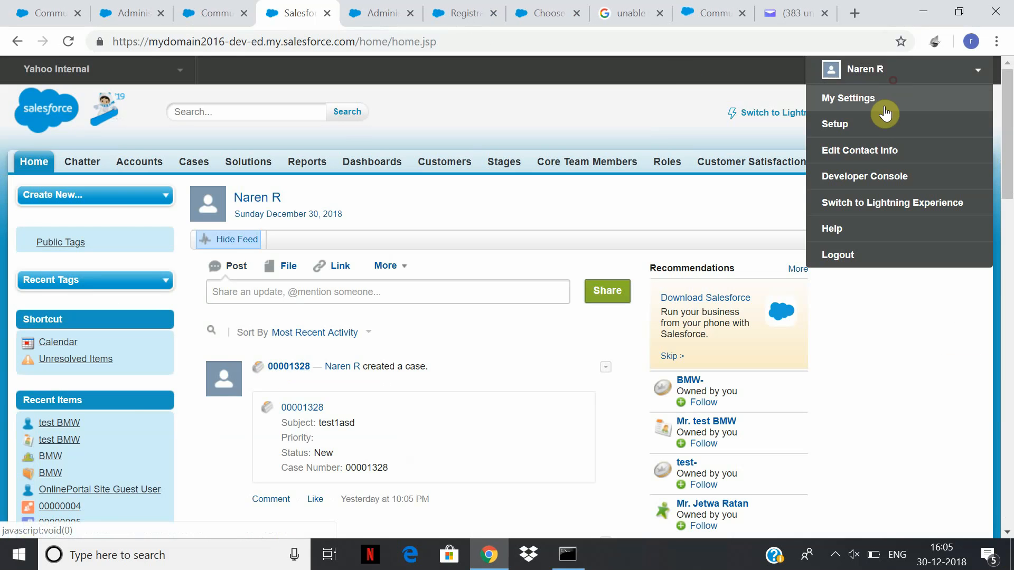
# Go to Setup, Quick Find 'Communi', and open OnlinePortal's Workspaces from All Communities.
pyautogui.click(869, 131)
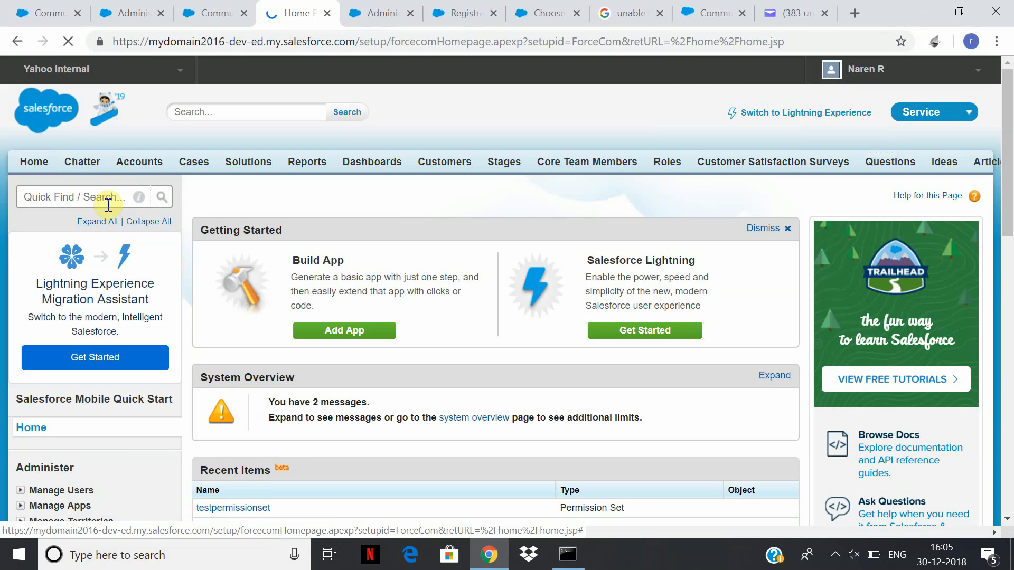
pyautogui.write('Communi')
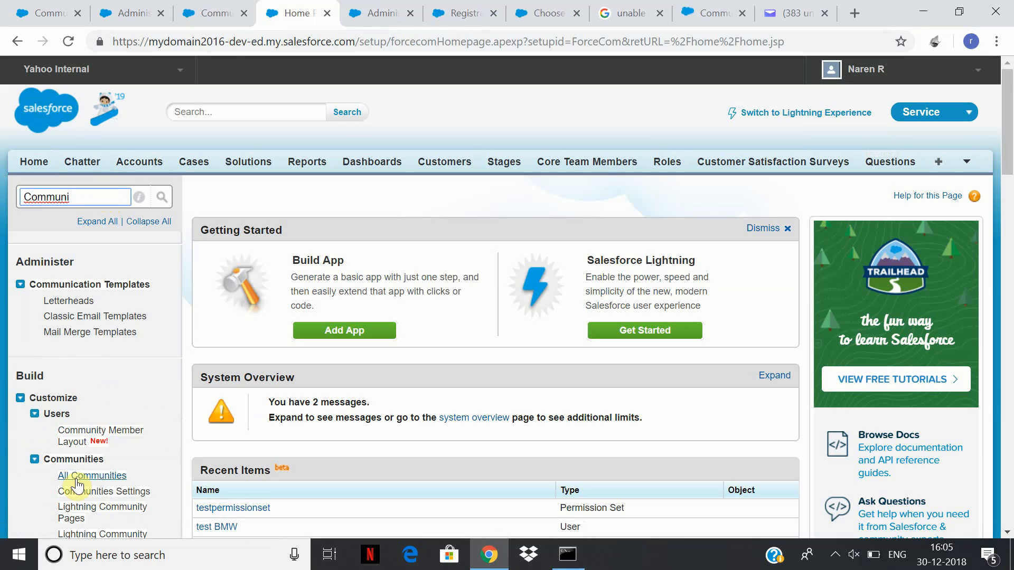
pyautogui.click(88, 492)
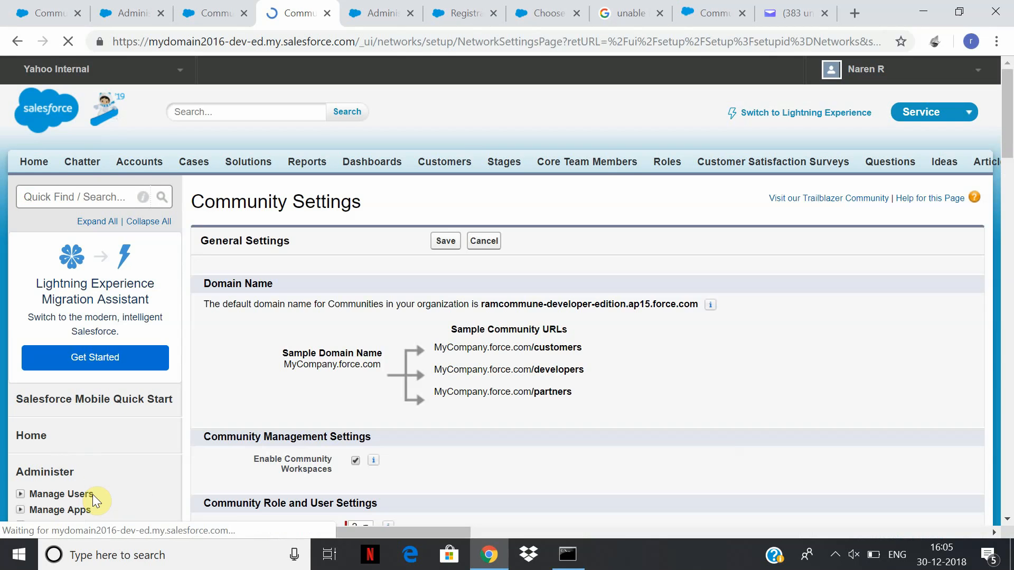
pyautogui.moveTo(1007, 72); pyautogui.dragTo(955, 425)
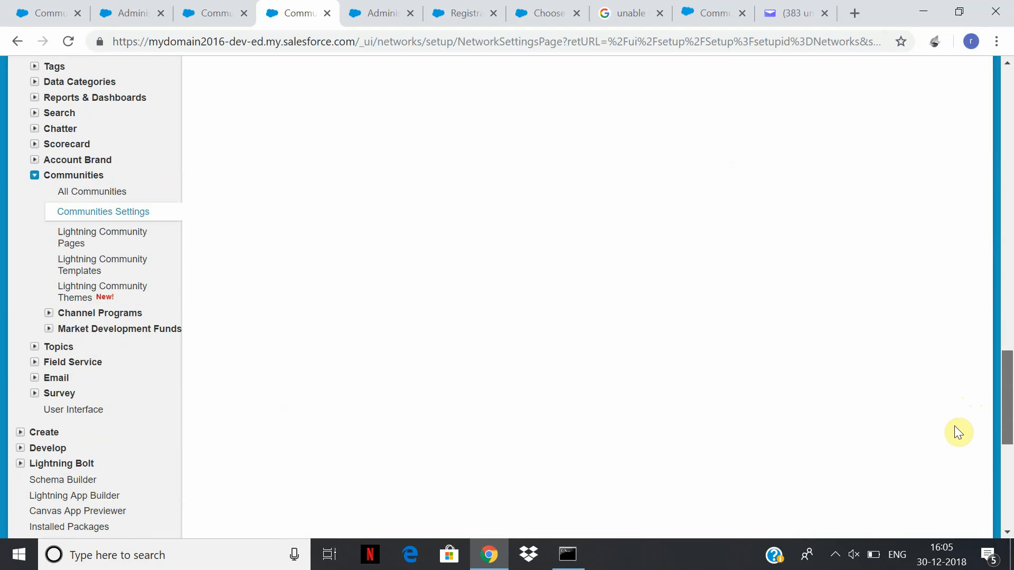
pyautogui.click(92, 192)
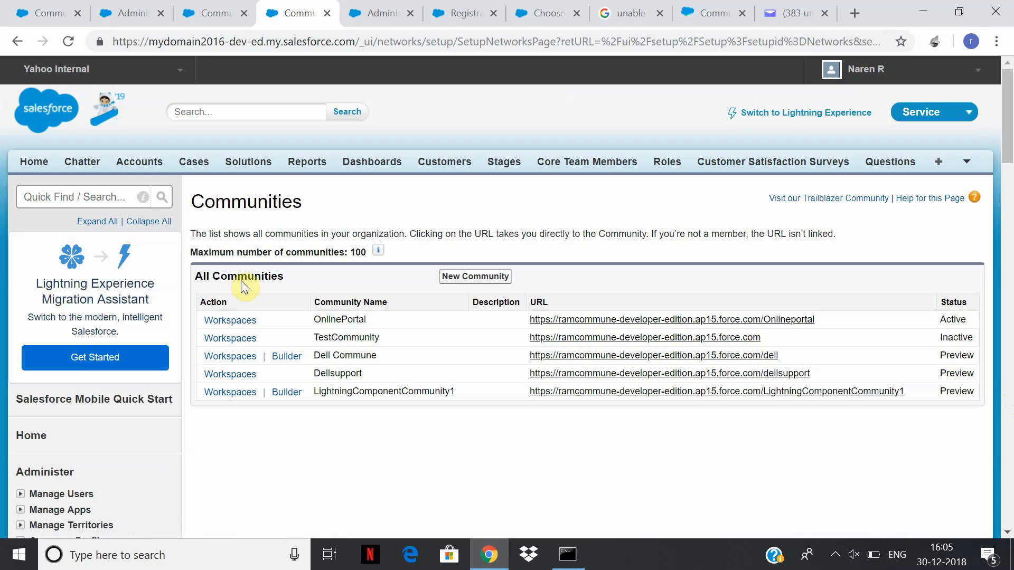
pyautogui.click(239, 322)
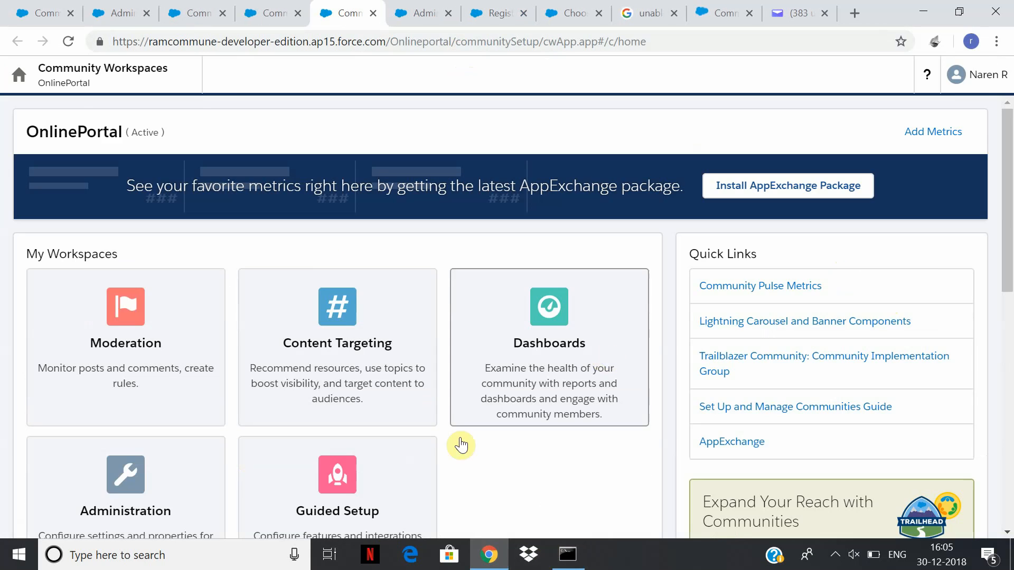
# In Login & Registration, keep Login Page Type as Default Page and open the Account lookup.
pyautogui.click(122, 488)
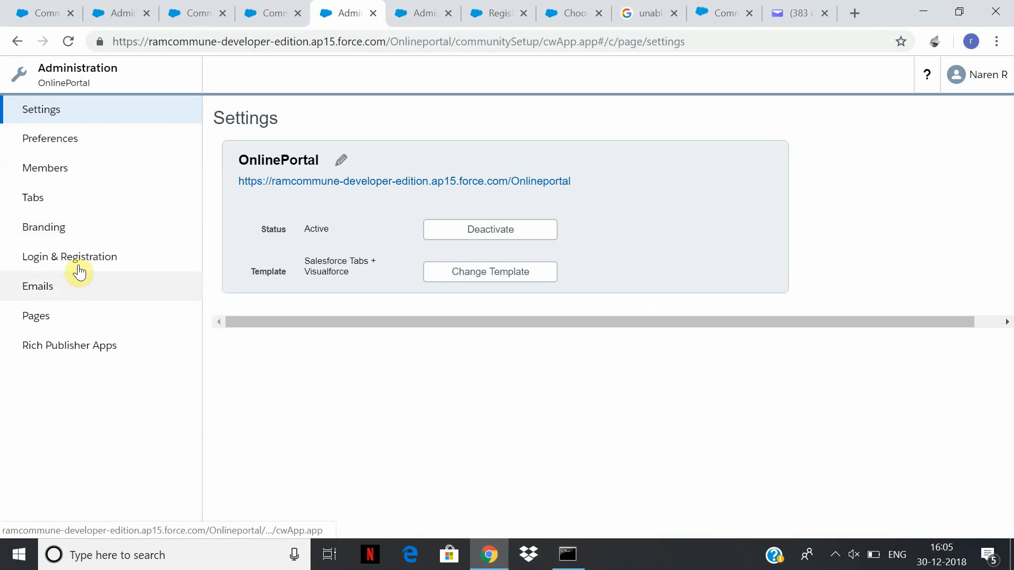
pyautogui.click(81, 258)
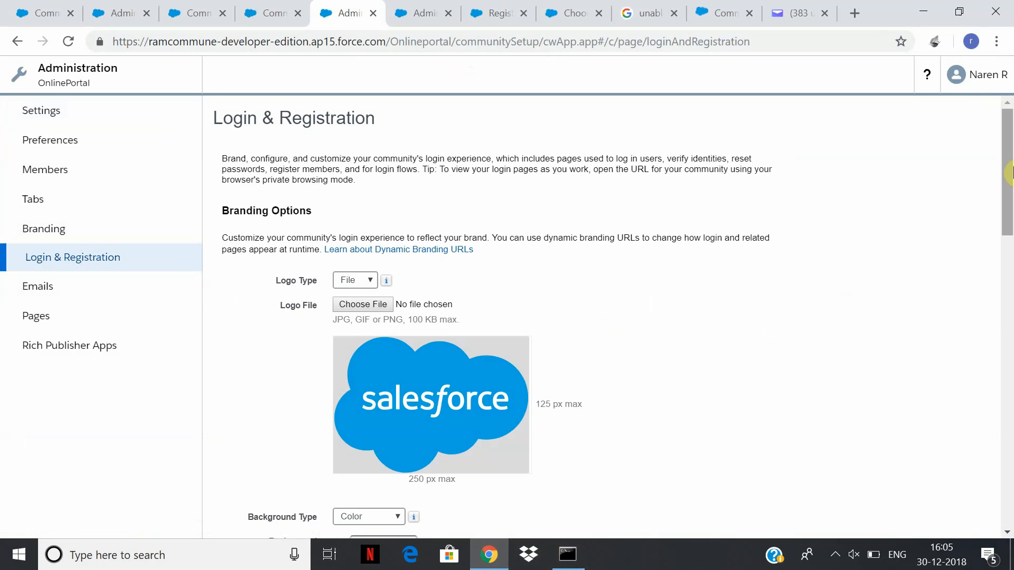
pyautogui.moveTo(1013, 171); pyautogui.dragTo(1010, 365)
pyautogui.click(453, 143)
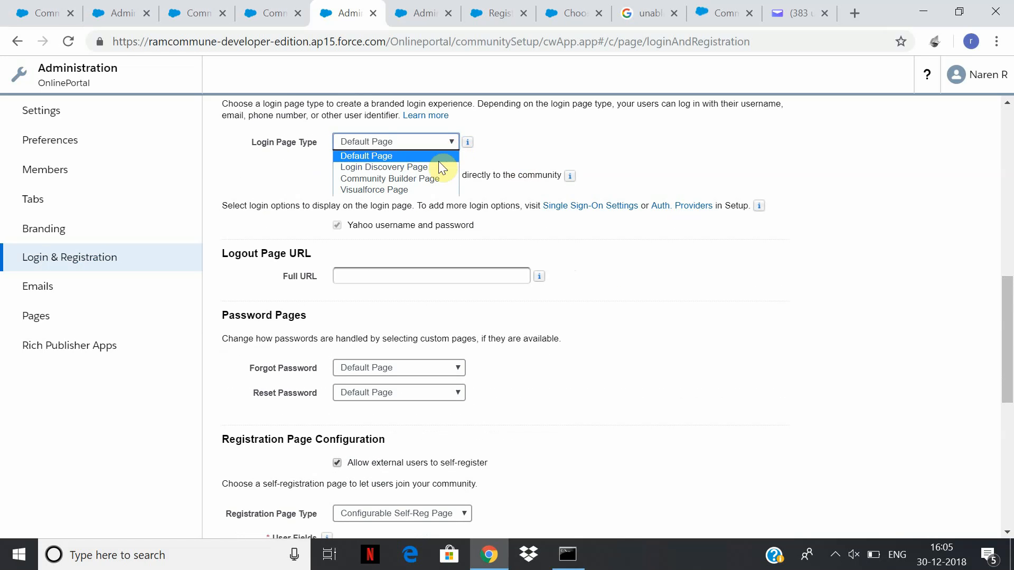
pyautogui.click(1011, 298)
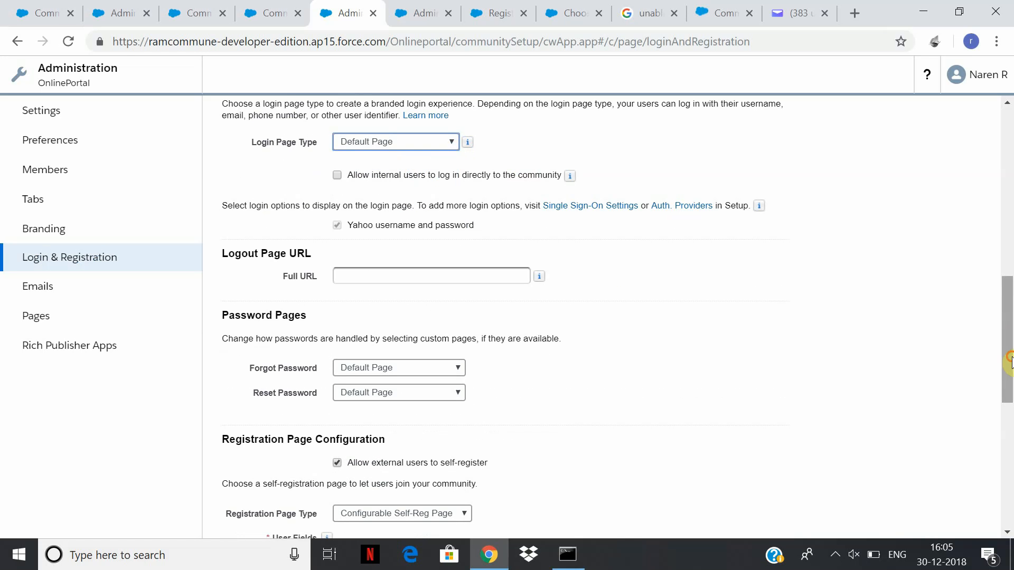
pyautogui.moveTo(1012, 363); pyautogui.dragTo(965, 512)
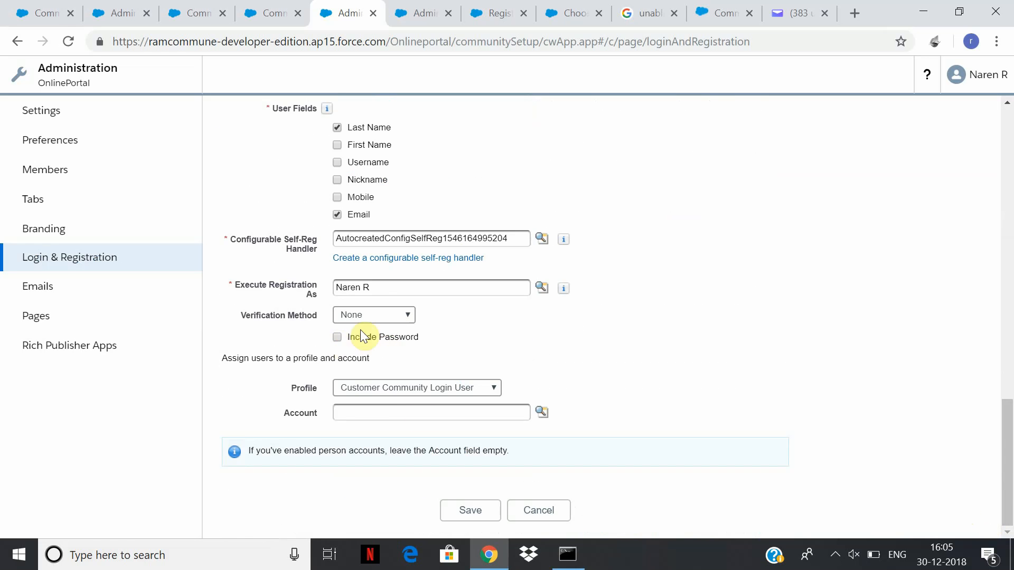
pyautogui.click(543, 414)
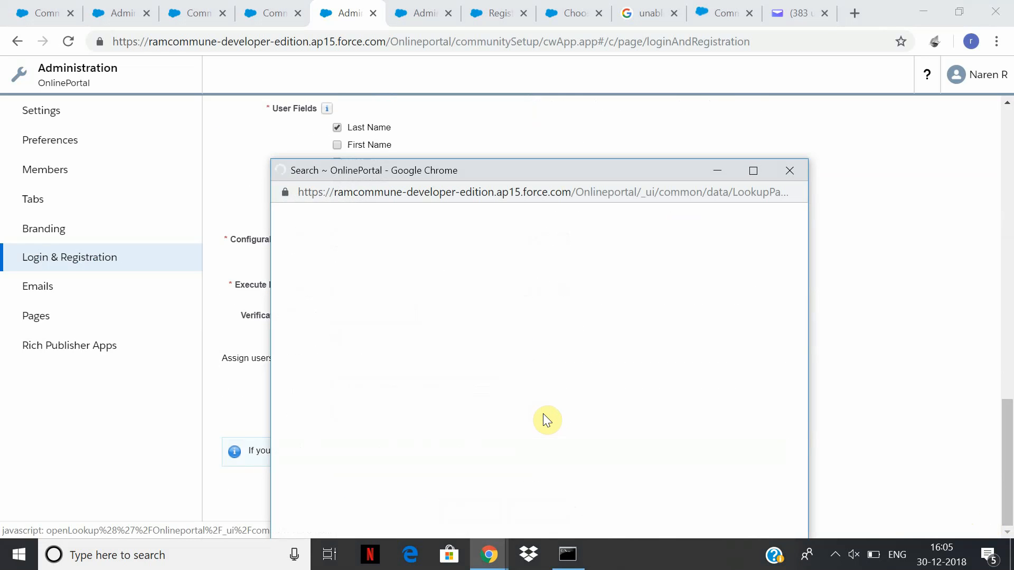
# Run the account lookup with Go! and All Fields, find no accounts, and close it.
pyautogui.click(438, 253)
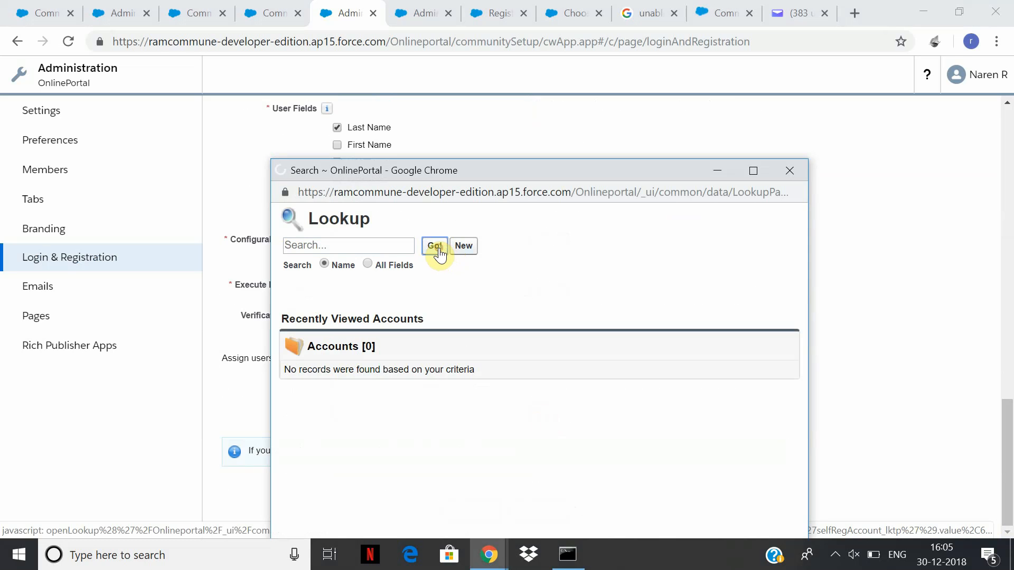
pyautogui.click(370, 266)
pyautogui.click(301, 251)
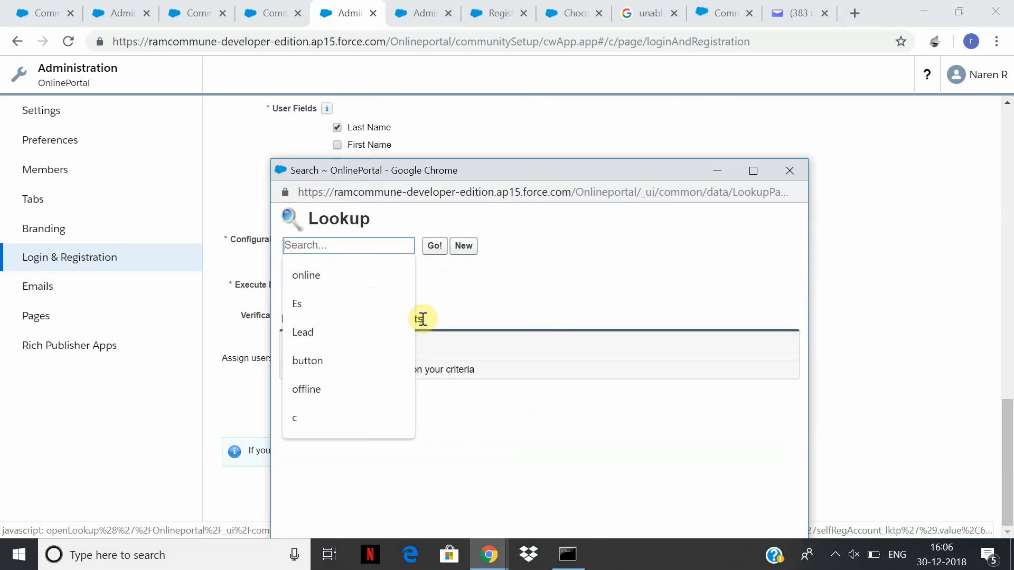
pyautogui.click(540, 323)
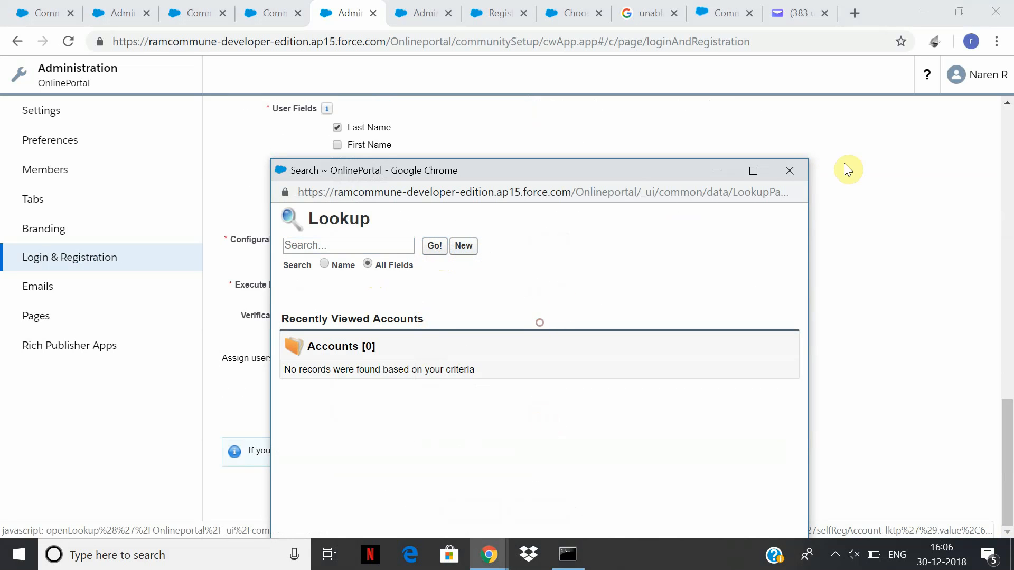
pyautogui.click(790, 171)
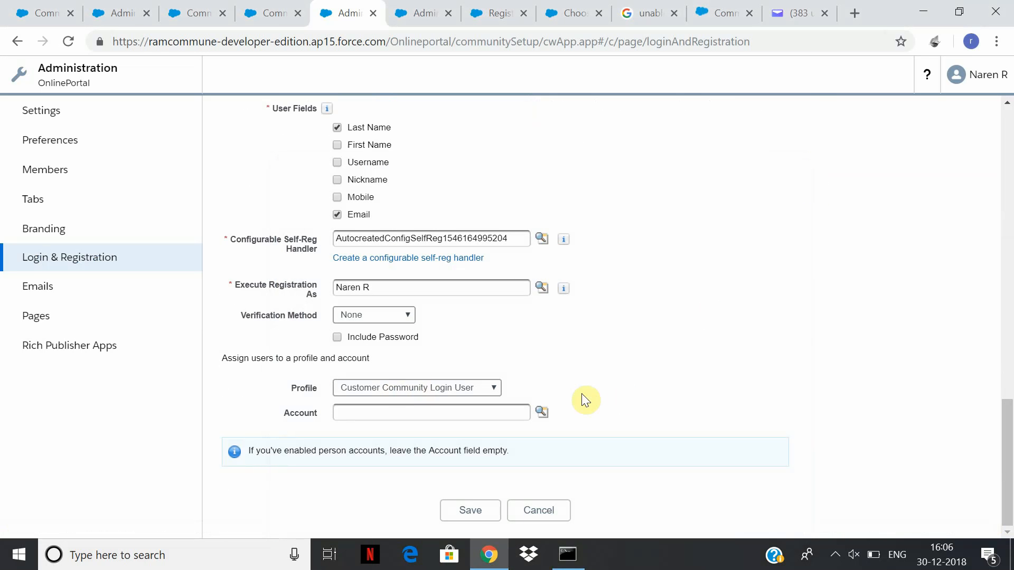
# Keep Customer Community Login User as profile with Account blank, and show the hidden tray icons.
pyautogui.scroll(3, 1009, 422)
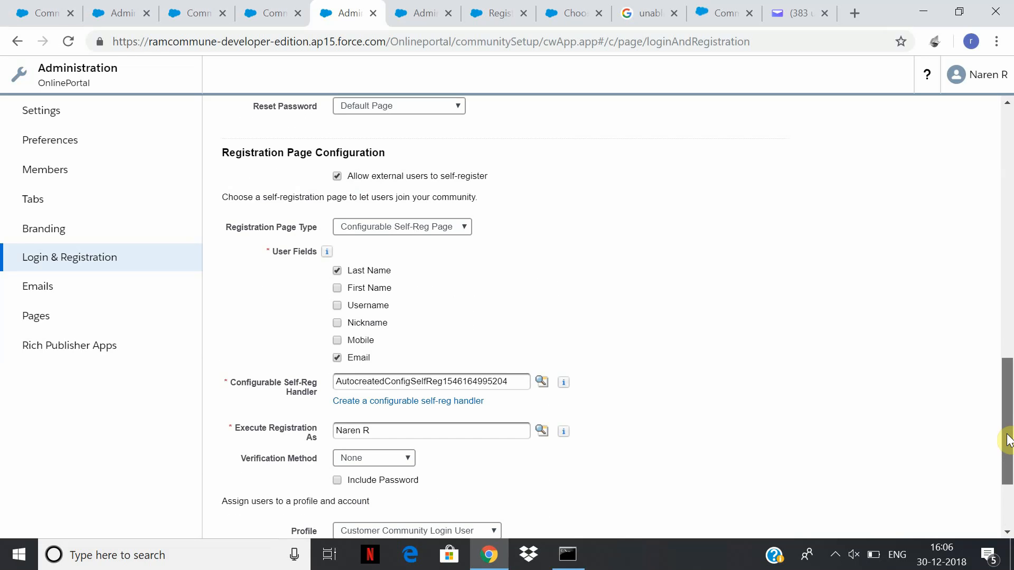
pyautogui.scroll(-3, 1006, 450)
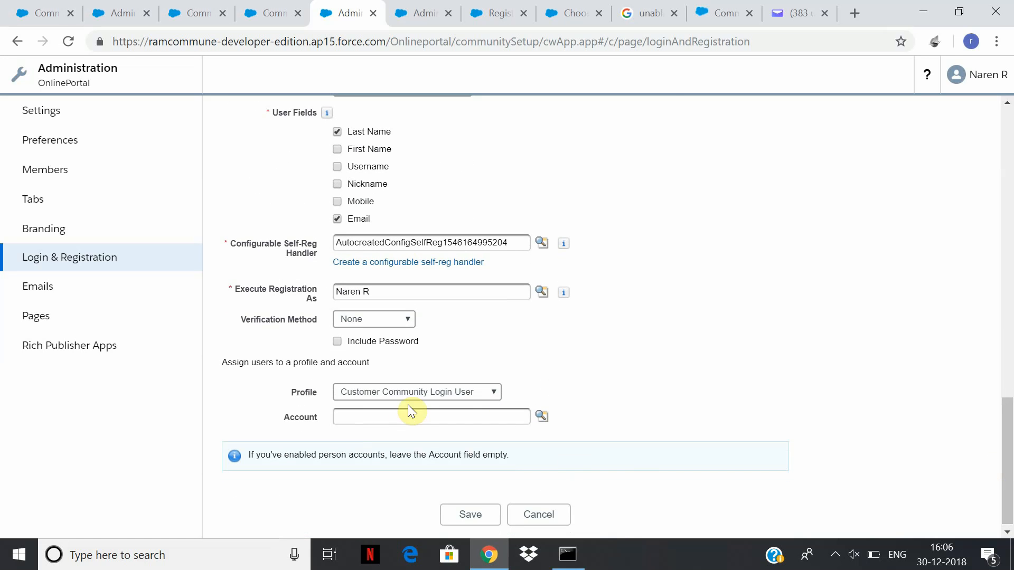
pyautogui.click(835, 554)
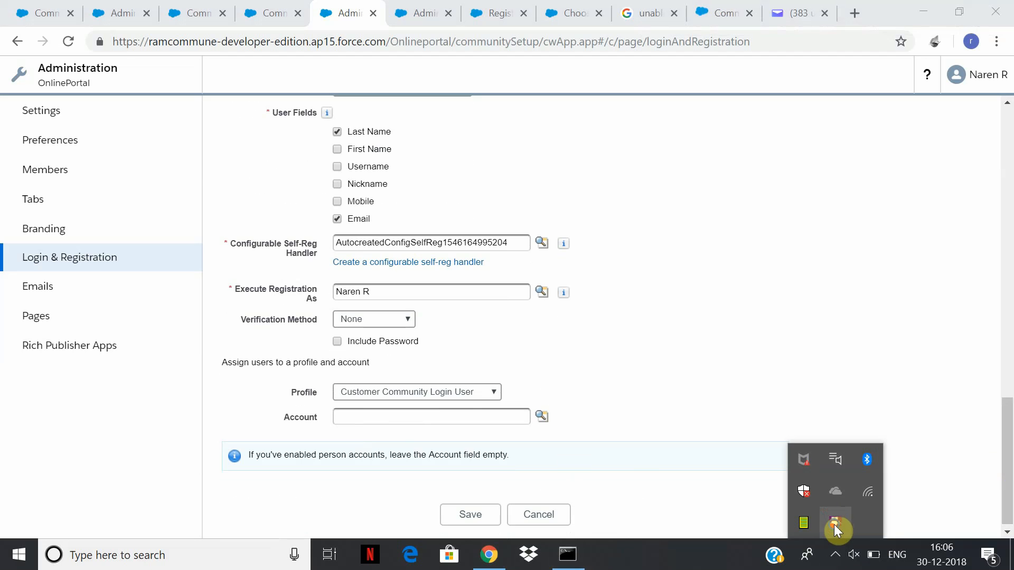